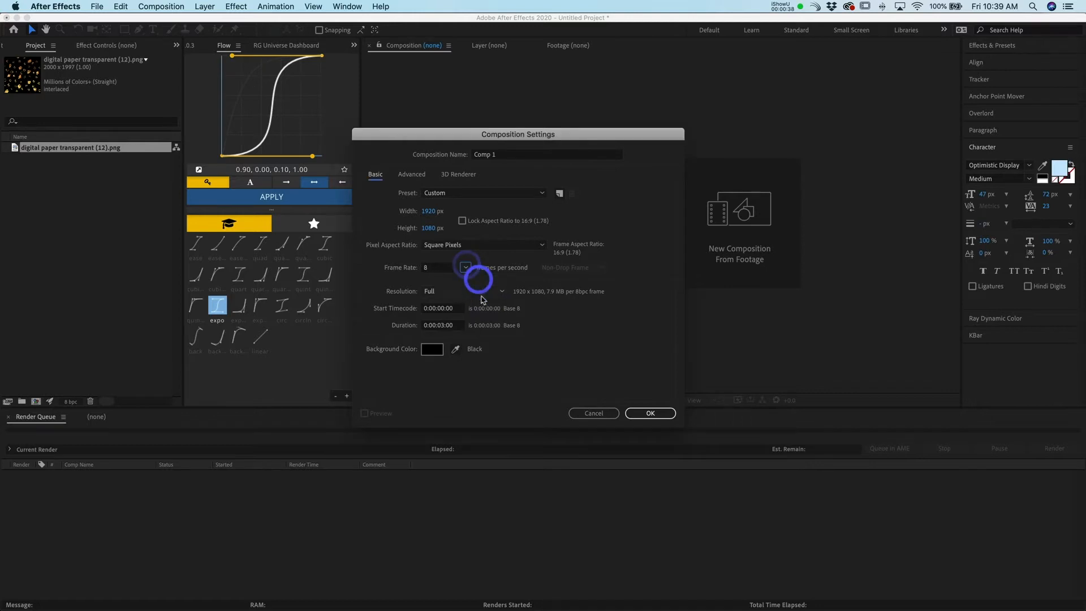
- Create a 1920 x 1080 composition with a frame rate of 15 fps and a duration of 3 seconds
{"action": "left_click", "coordinate": [465, 267]}
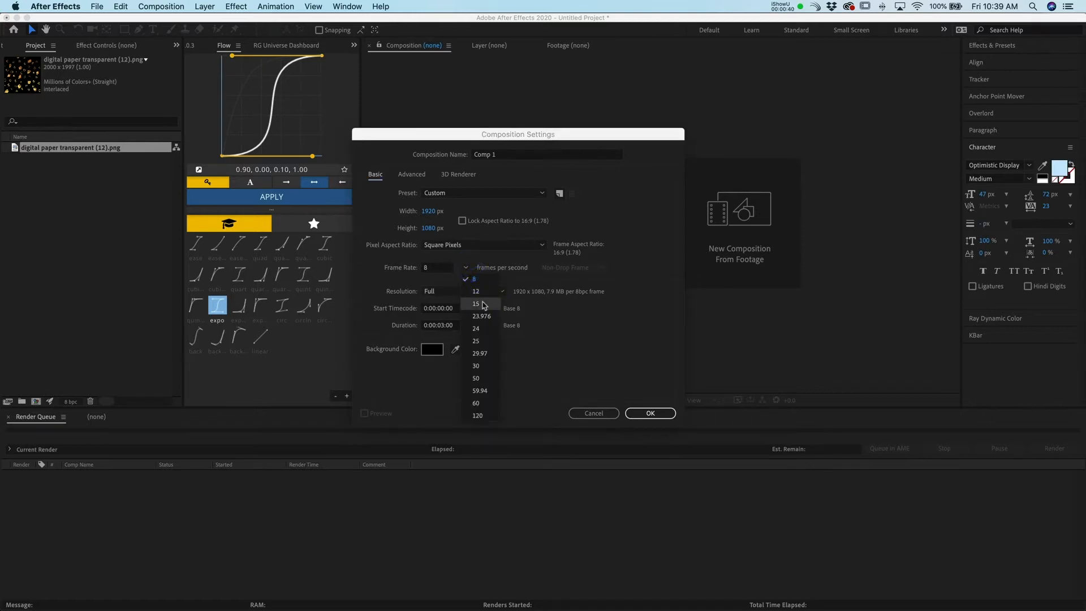
{"action": "left_click", "coordinate": [482, 304]}
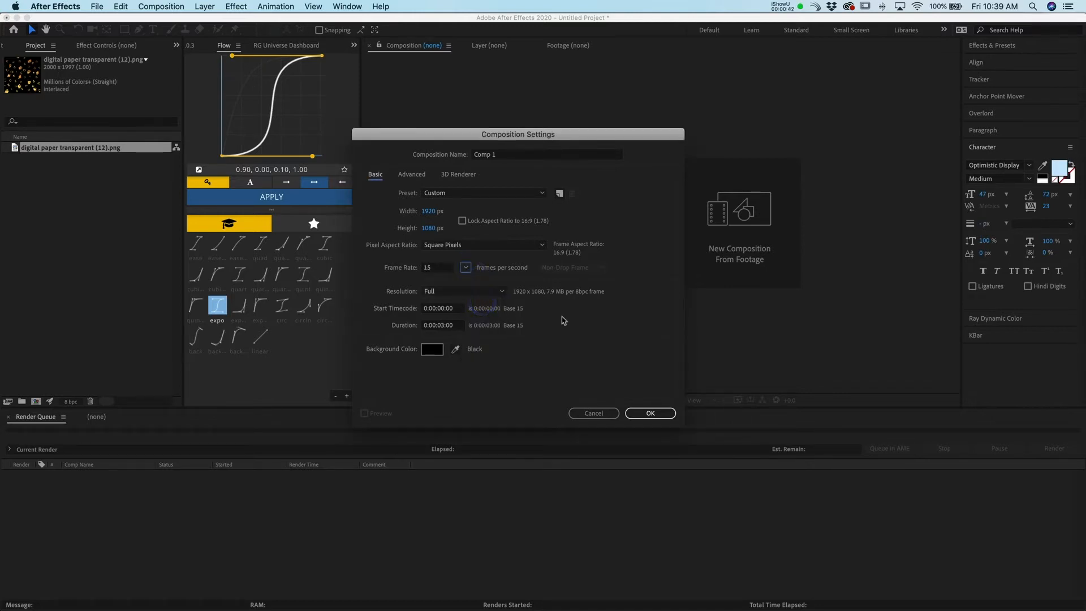
{"action": "left_click", "coordinate": [649, 413]}
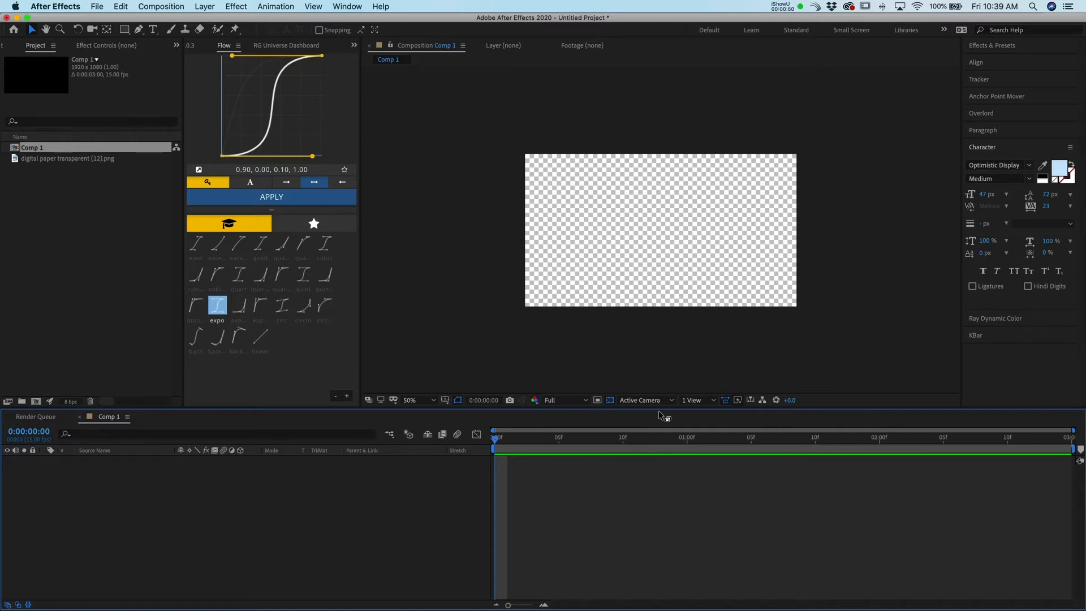
- Reopen the composition settings, review the available frame rates and keep 15 fps
{"action": "key", "text": "super+k"}
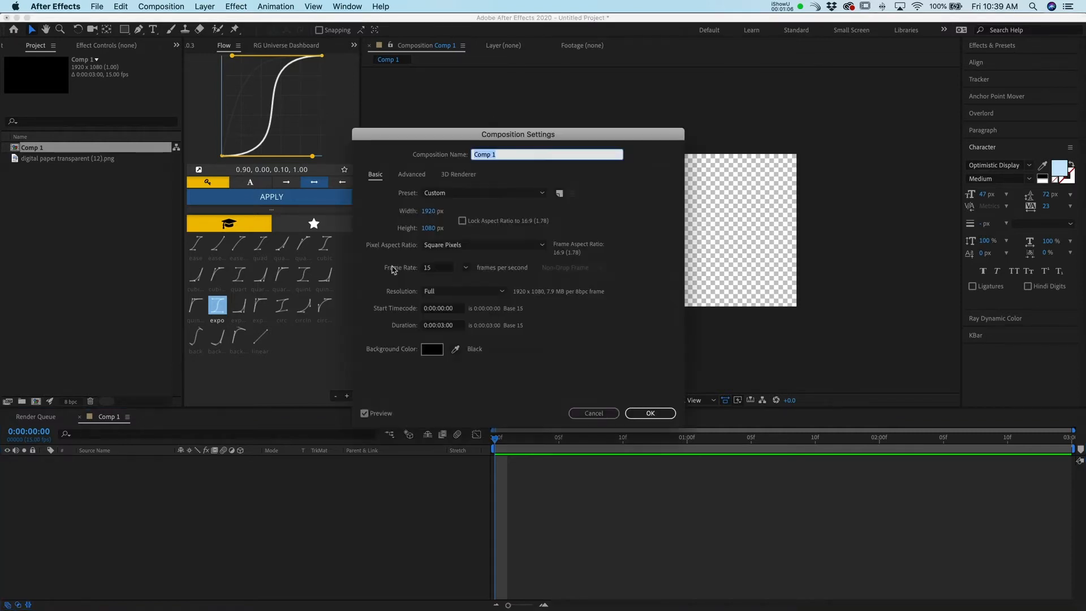
{"action": "left_click", "coordinate": [466, 269]}
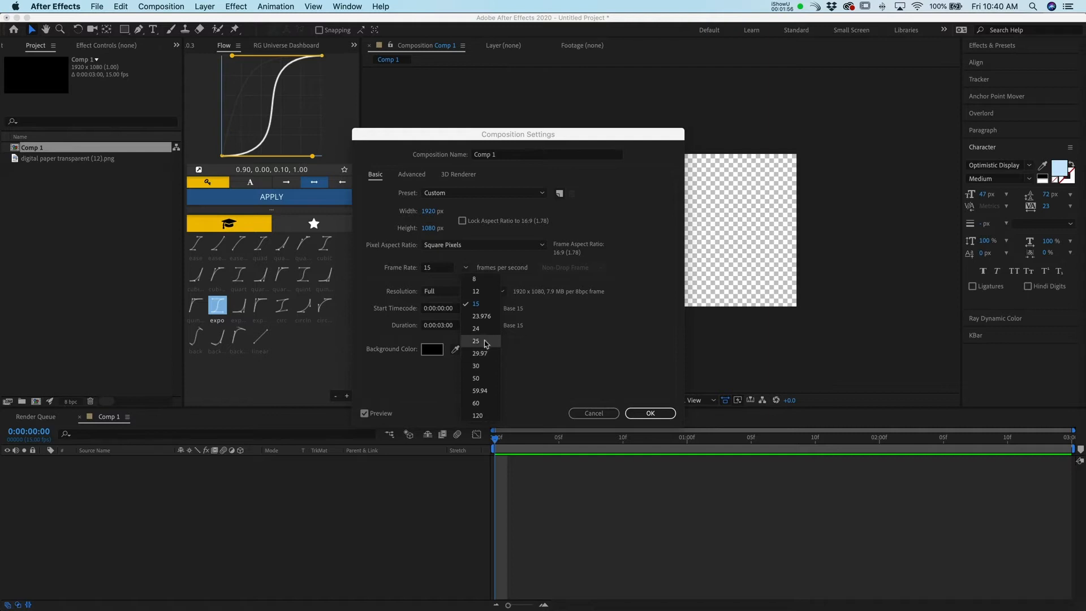
{"action": "left_click", "coordinate": [480, 303]}
{"action": "left_click", "coordinate": [650, 412]}
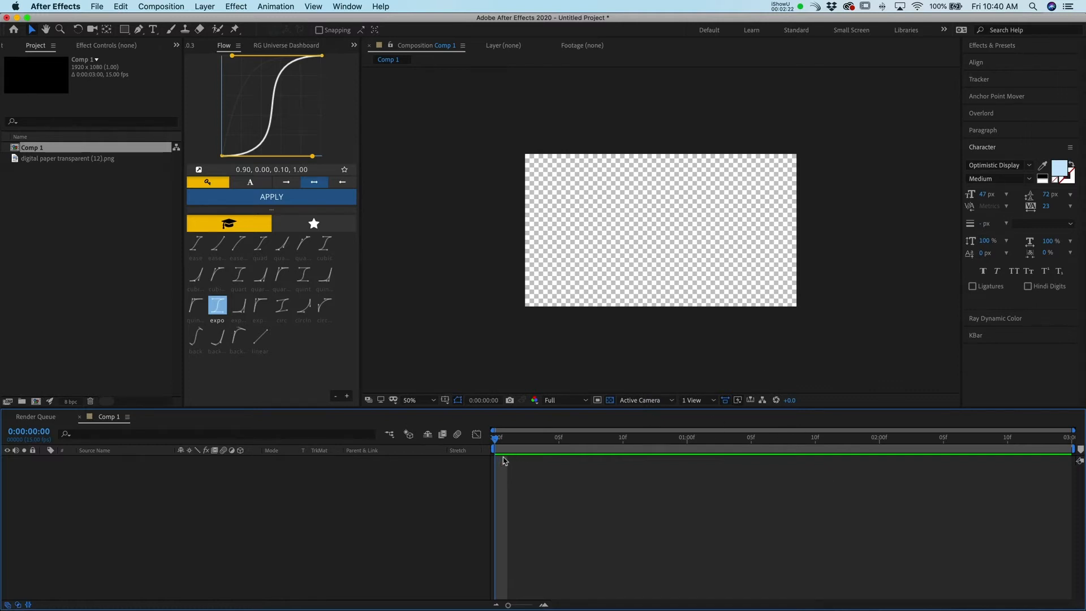
- Place digital paper transparent (12).png in the composition and shift it downward so the pattern still fills the frame
{"action": "left_click", "coordinate": [21, 163]}
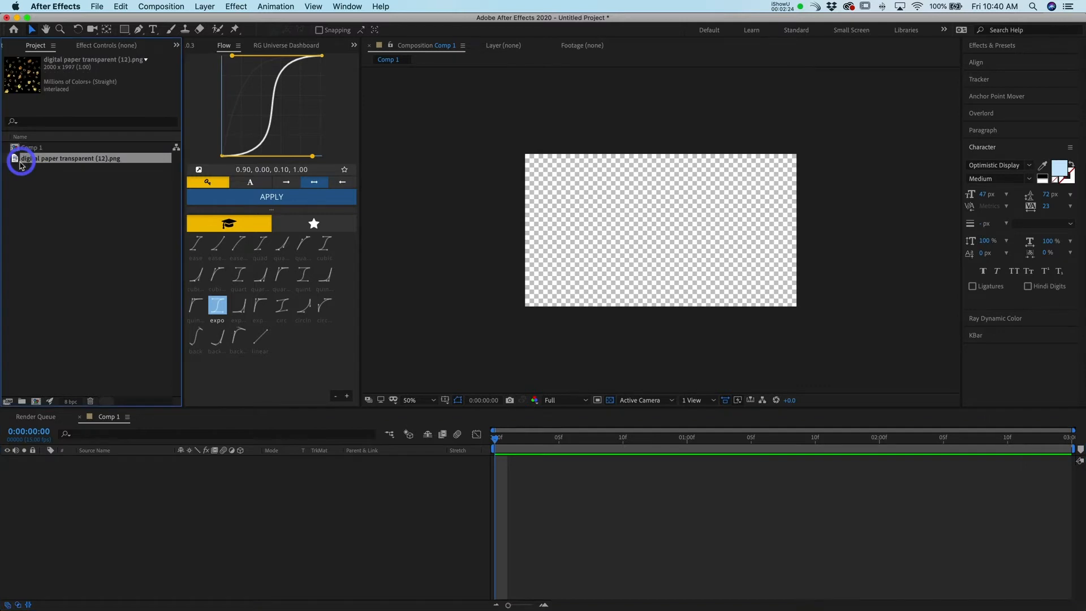
{"action": "left_click_drag", "start_coordinate": [15, 161], "coordinate": [647, 274]}
{"action": "left_click_drag", "start_coordinate": [677, 213], "coordinate": [691, 262]}
{"action": "left_click", "coordinate": [669, 483]}
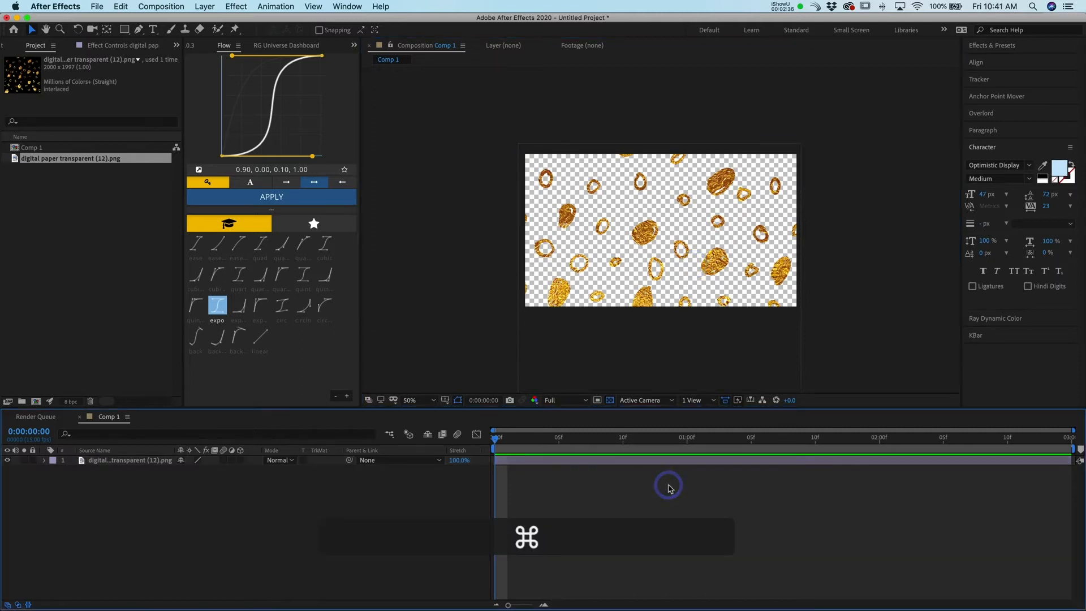
- Add a white (FFFFFF) 1920 x 1080 px solid and place it beneath the pattern layer as the background
{"action": "key", "text": "super+y"}
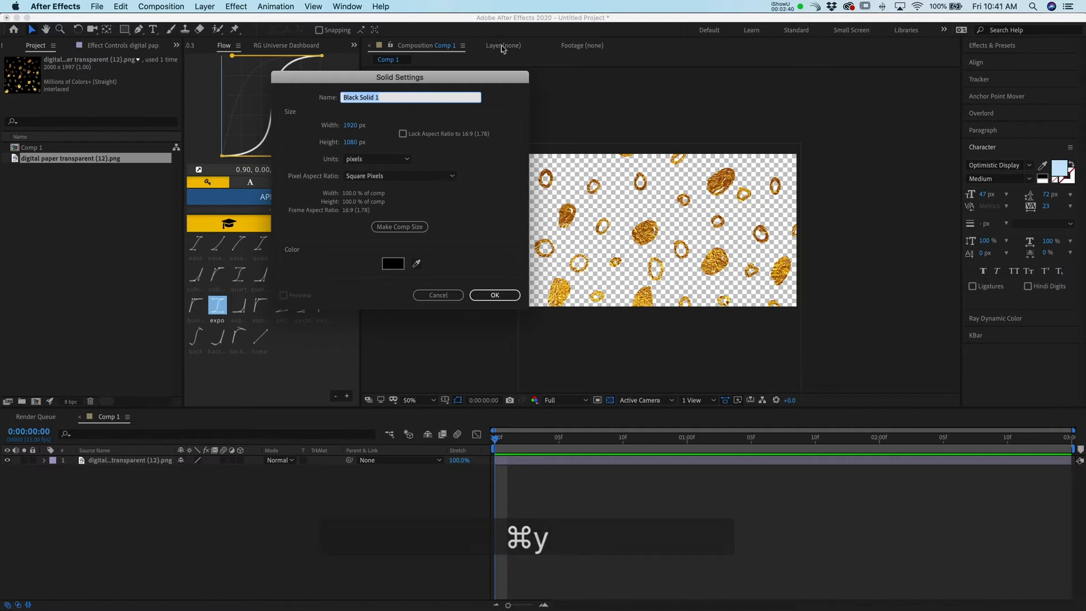
{"action": "left_click", "coordinate": [391, 262]}
{"action": "left_click_drag", "start_coordinate": [374, 250], "coordinate": [221, 104]}
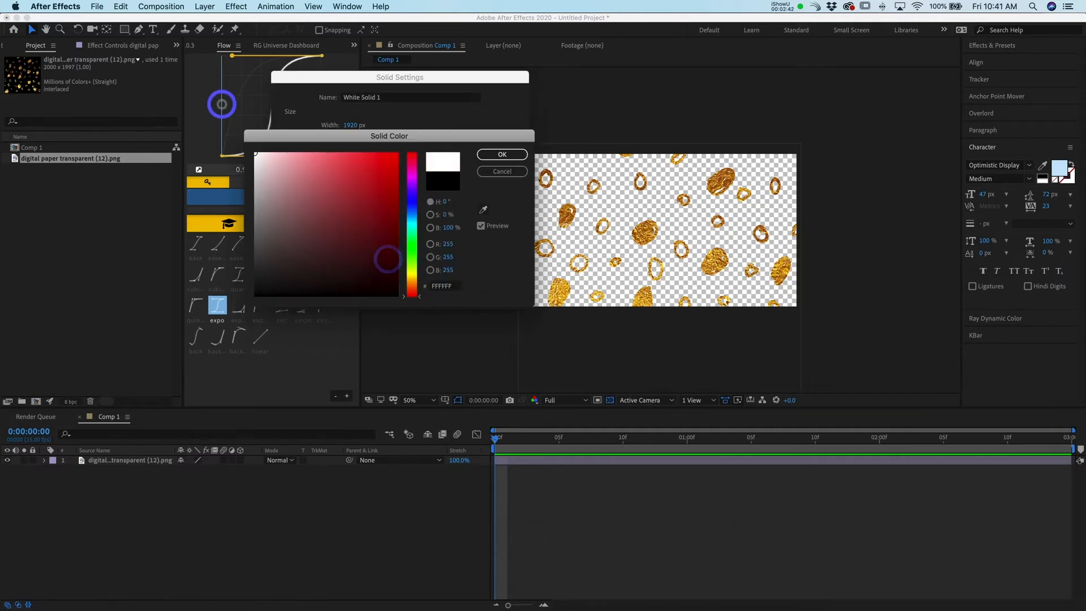
{"action": "left_click", "coordinate": [513, 153]}
{"action": "left_click", "coordinate": [494, 295]}
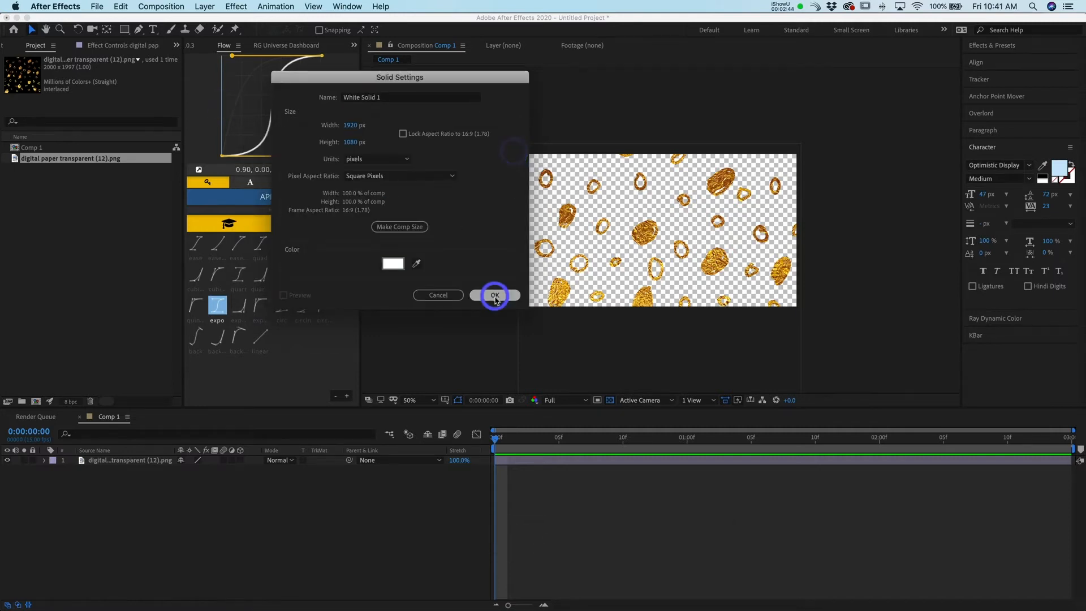
{"action": "left_click", "coordinate": [145, 501]}
{"action": "left_click_drag", "start_coordinate": [145, 501], "coordinate": [146, 501]}
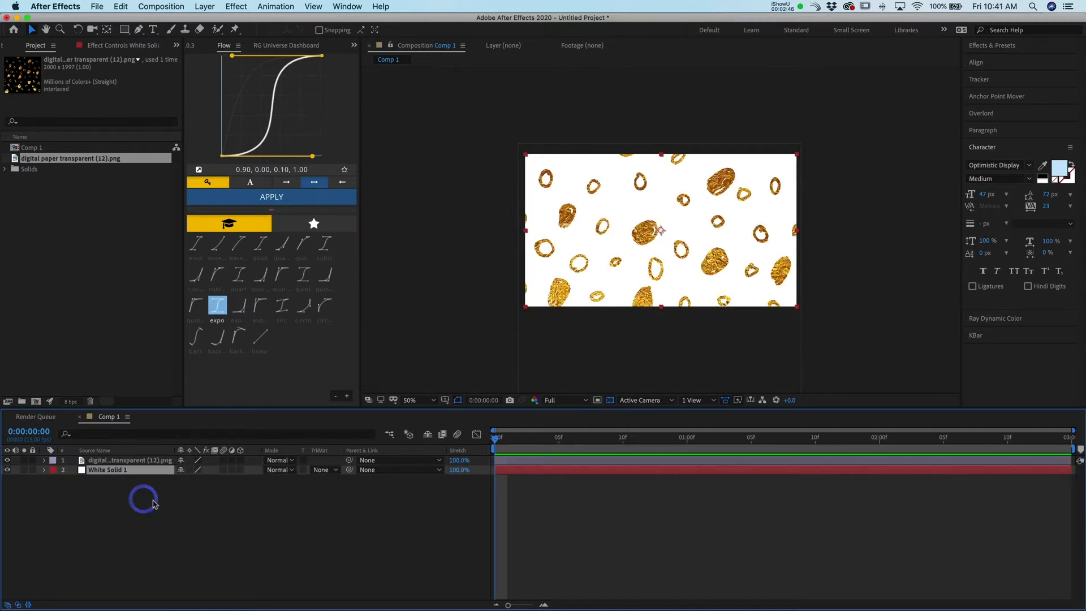
{"action": "left_click_drag", "start_coordinate": [683, 242], "coordinate": [684, 245]}
{"action": "key", "text": "super+z"}
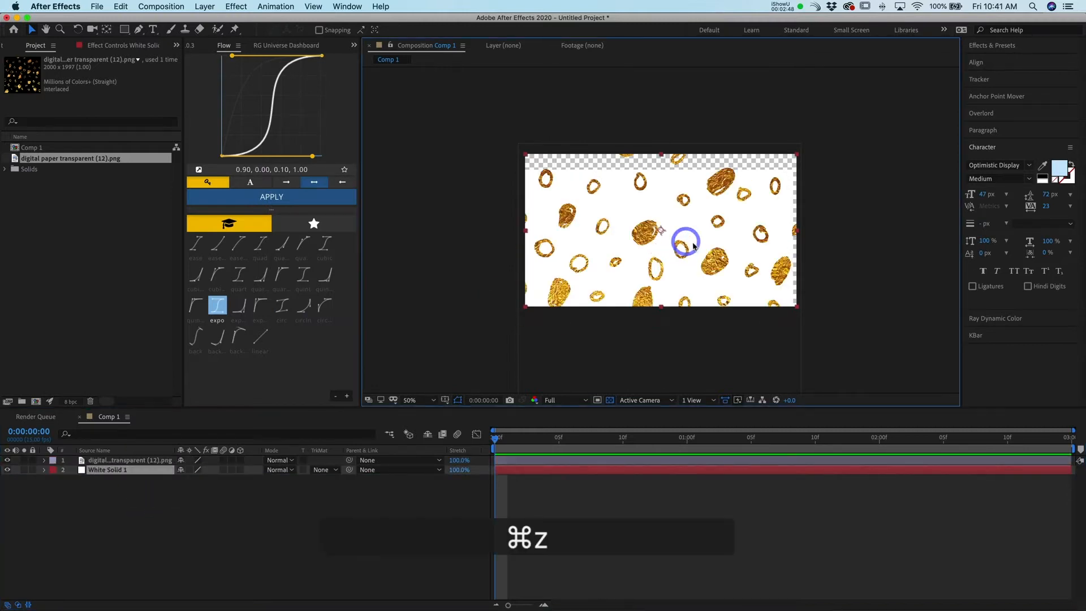
{"action": "left_click", "coordinate": [578, 458]}
{"action": "left_click", "coordinate": [529, 470]}
{"action": "left_click", "coordinate": [523, 462]}
{"action": "left_click_drag", "start_coordinate": [589, 441], "coordinate": [422, 450]}
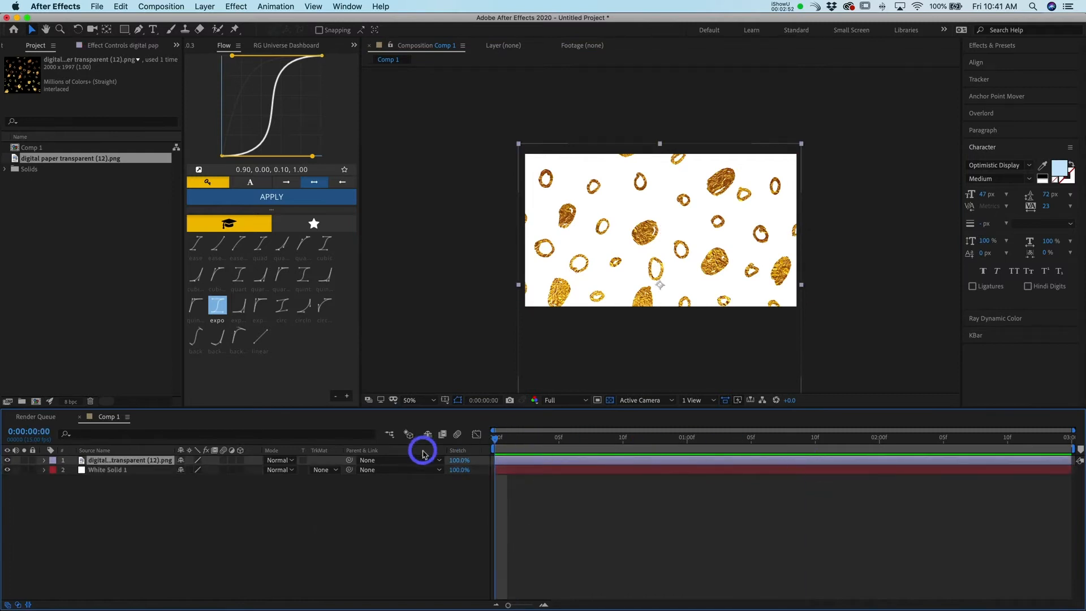
{"action": "left_click", "coordinate": [517, 468]}
{"action": "left_click_drag", "start_coordinate": [512, 443], "coordinate": [458, 437]}
{"action": "left_click", "coordinate": [501, 432]}
- Split the pattern layer at frame 4 (0:00:00:04) and move the second segment's image upward in the frame
{"action": "left_click", "coordinate": [501, 462]}
{"action": "key", "text": "p"}
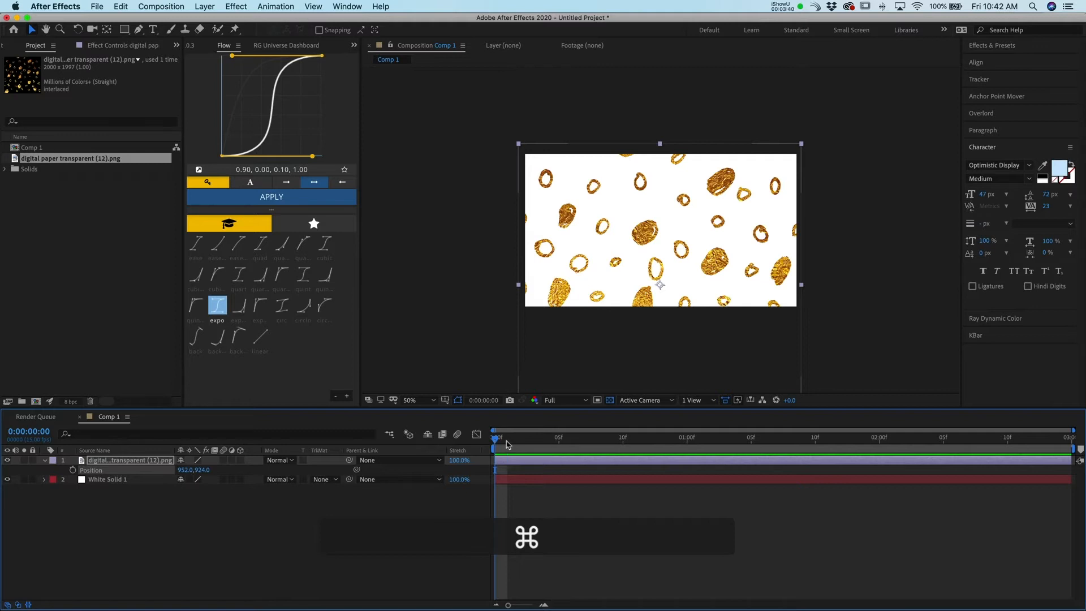
{"action": "key", "text": "super+Right"}
{"action": "key", "text": "super+Right"}
{"action": "key", "text": "super+Right"}
{"action": "key", "text": "super+Right"}
{"action": "key", "text": "super+shift+d"}
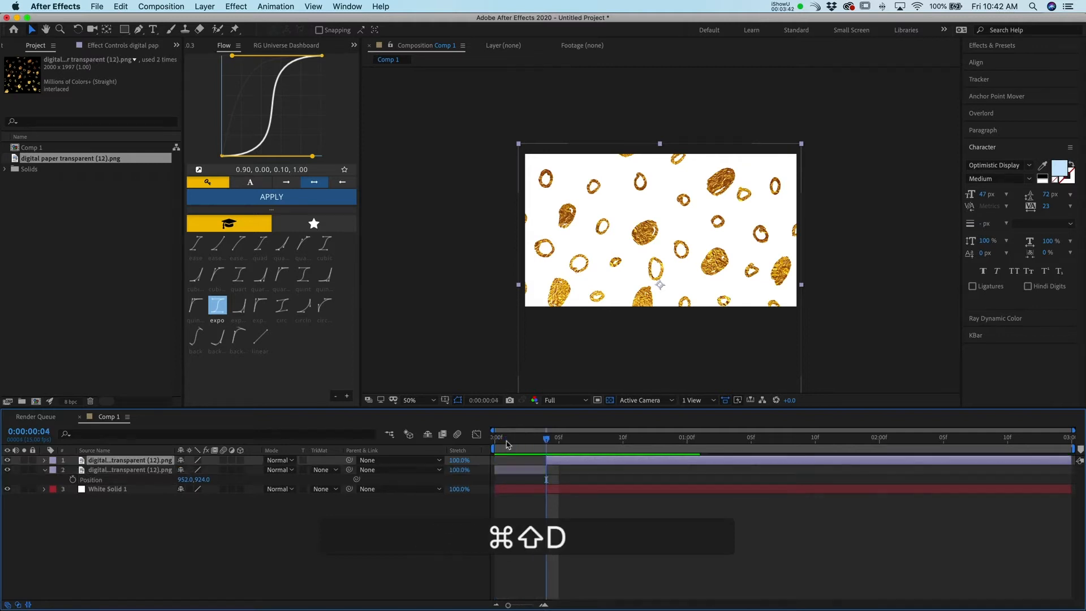
{"action": "left_click_drag", "start_coordinate": [668, 243], "coordinate": [672, 144]}
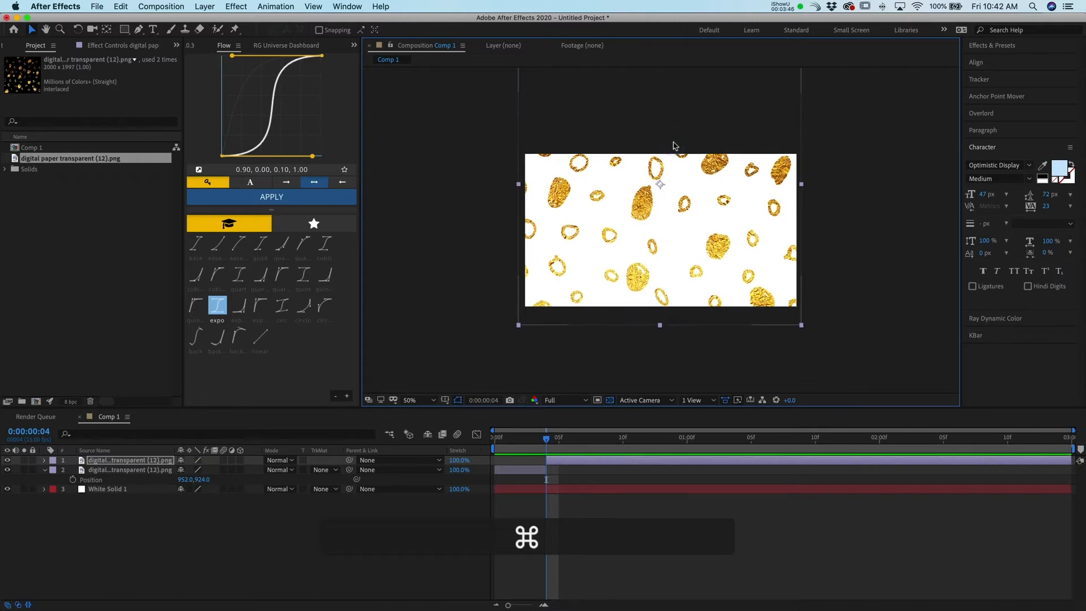
- Split the pattern layer again at frame 8 (0:00:00:08) and move the new segment's image downward in the frame
{"action": "key", "text": "super+Right"}
{"action": "key", "text": "super+Right"}
{"action": "key", "text": "super+Right"}
{"action": "key", "text": "super+Right"}
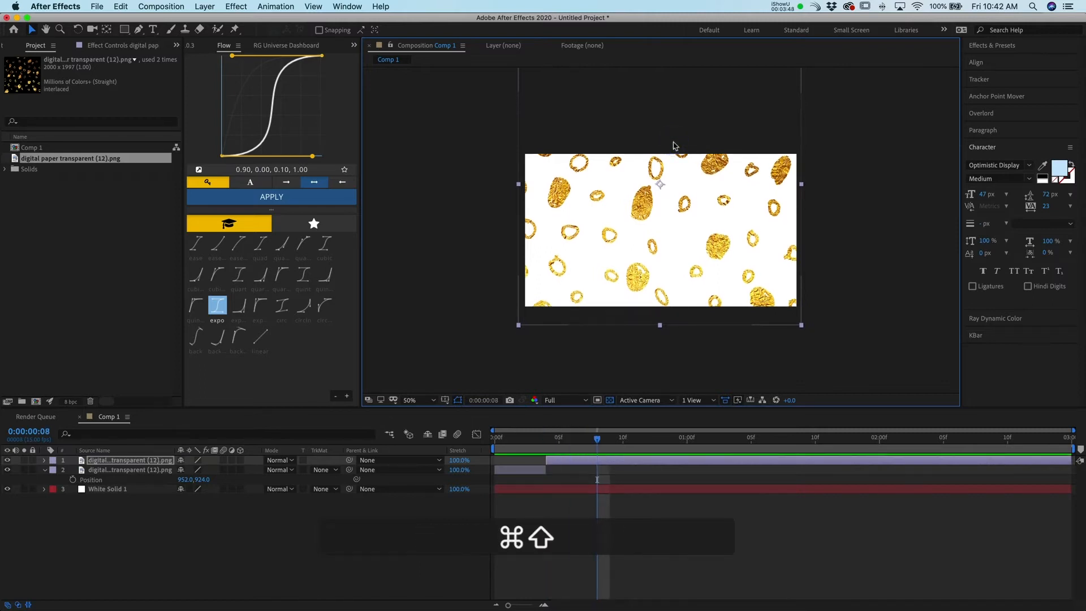
{"action": "key", "text": "super+shift+d"}
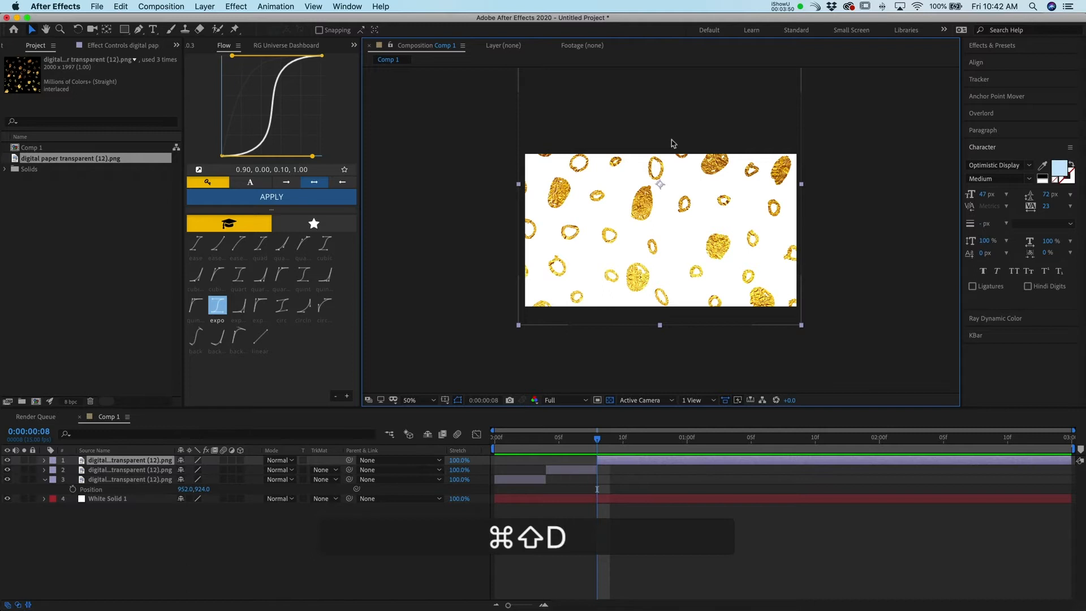
{"action": "left_click_drag", "start_coordinate": [687, 183], "coordinate": [689, 262]}
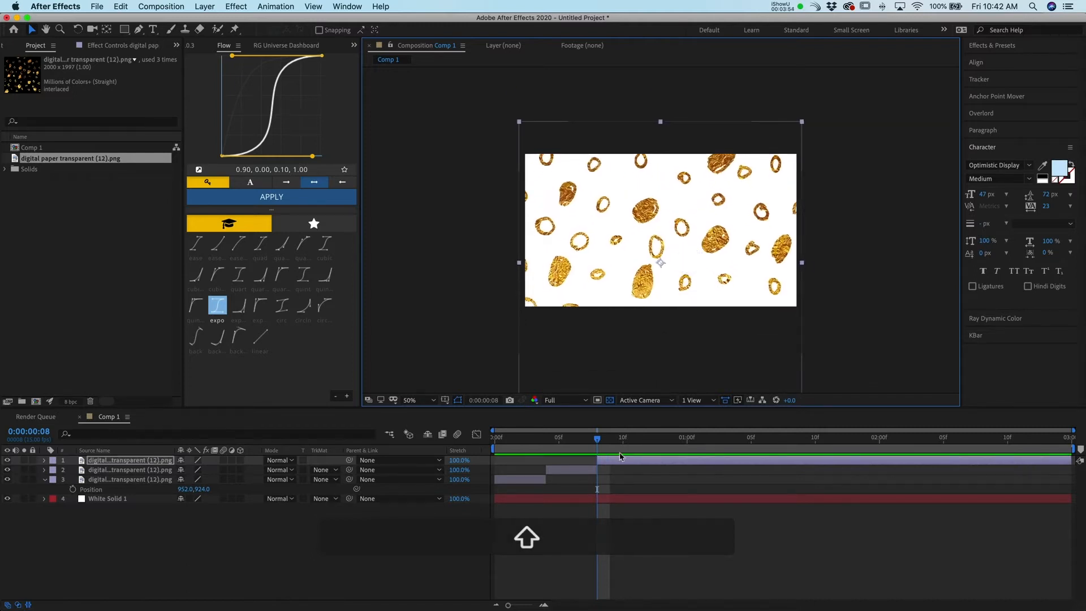
- Split the last pattern segment at frame 12 (0:00:00:12) and delete the part after the split
{"action": "key", "text": "super+Right"}
{"action": "key", "text": "super+Right"}
{"action": "key", "text": "super+Right"}
{"action": "key", "text": "super+Right"}
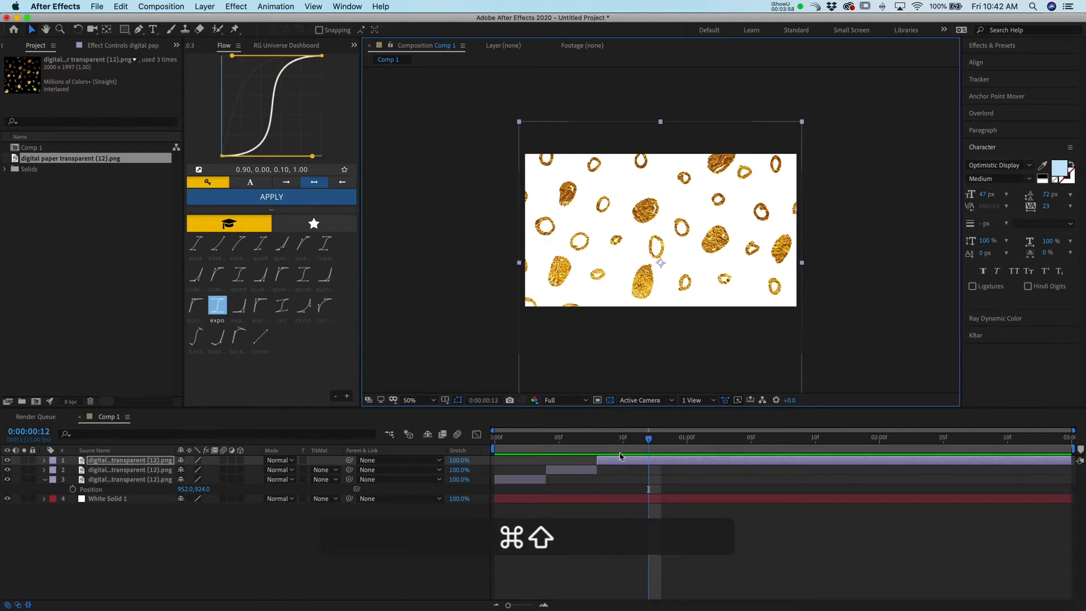
{"action": "key", "text": "super+shift+d"}
{"action": "left_click", "coordinate": [691, 465]}
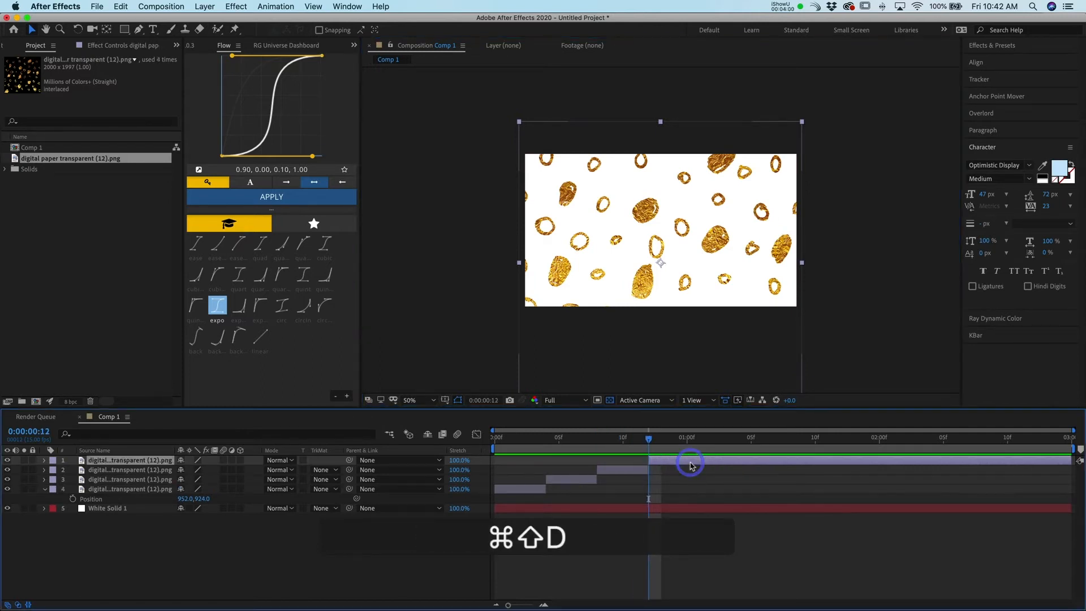
{"action": "key", "text": "Delete"}
- Duplicate the three pattern segments, shift the copies to start at 0:00:00:12 and stack them above the originals
{"action": "left_click", "coordinate": [529, 482], "text": "shift"}
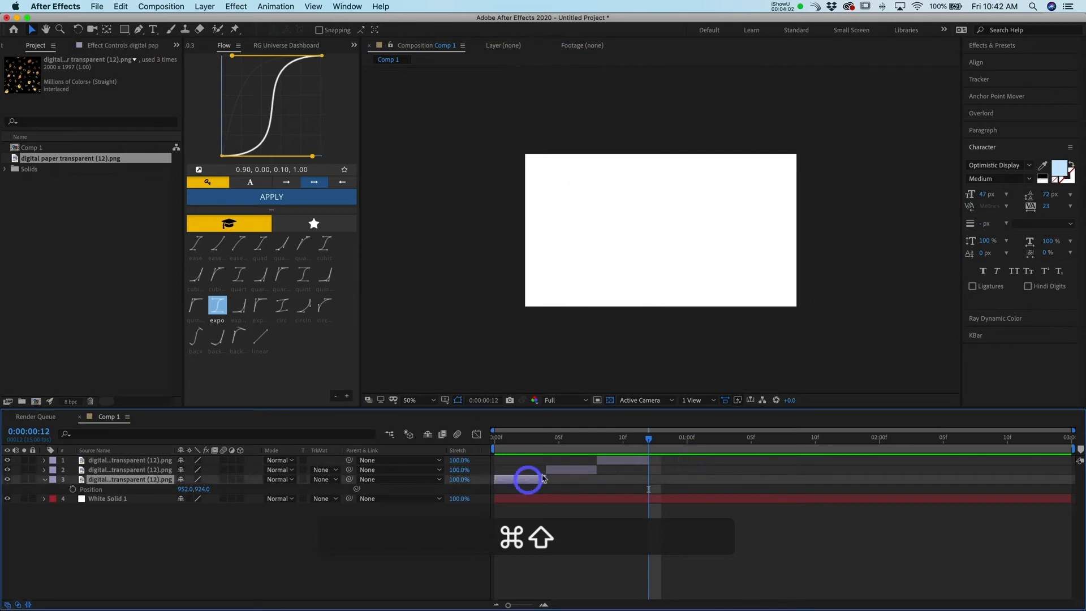
{"action": "left_click", "coordinate": [613, 465], "text": "shift"}
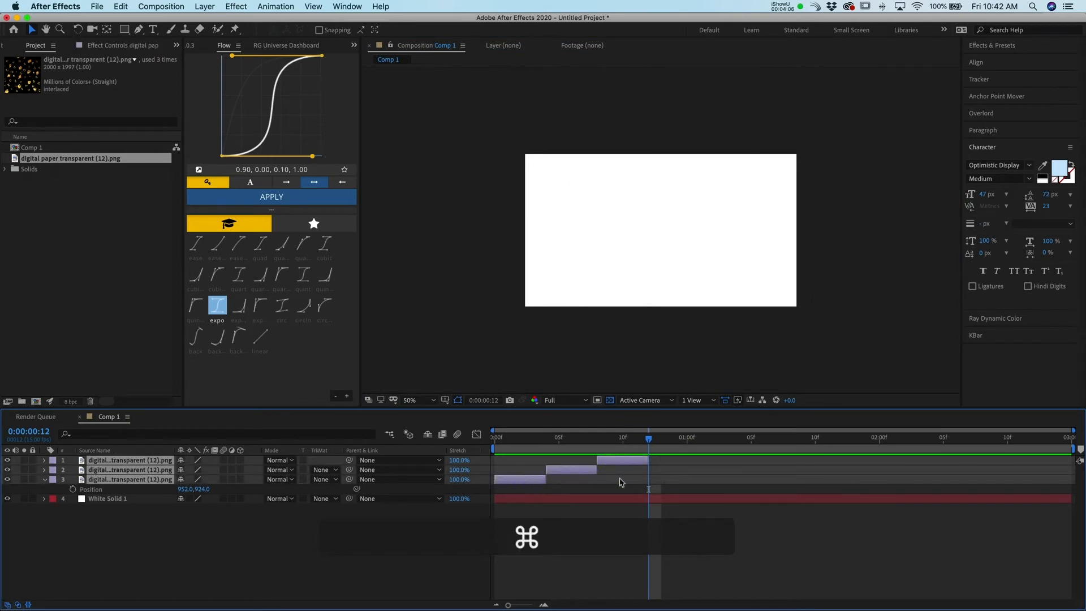
{"action": "key", "text": "super+d"}
{"action": "left_click_drag", "start_coordinate": [571, 481], "coordinate": [712, 479]}
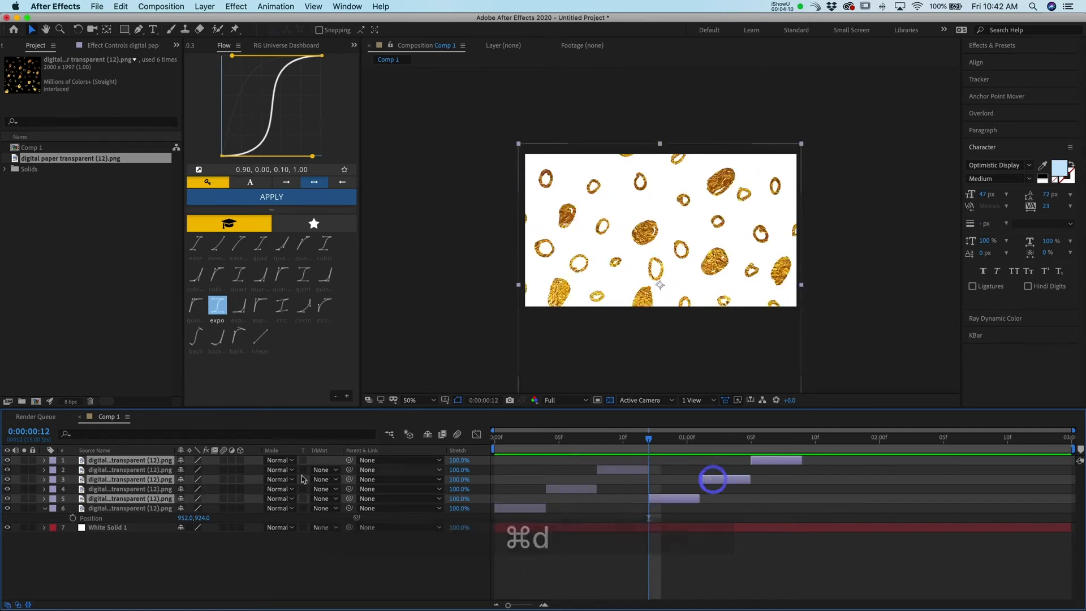
{"action": "left_click_drag", "start_coordinate": [169, 498], "coordinate": [176, 470]}
- Preview the six-segment pattern animation from the beginning of the timeline
{"action": "left_click_drag", "start_coordinate": [648, 439], "coordinate": [390, 449]}
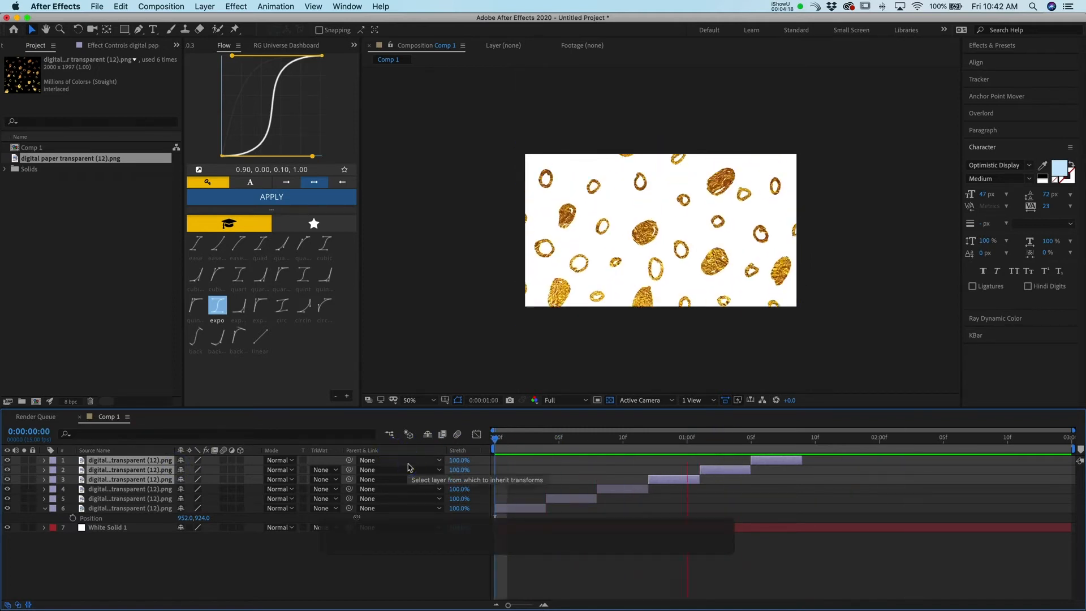
{"action": "left_click", "coordinate": [704, 571]}
{"action": "left_click", "coordinate": [444, 454]}
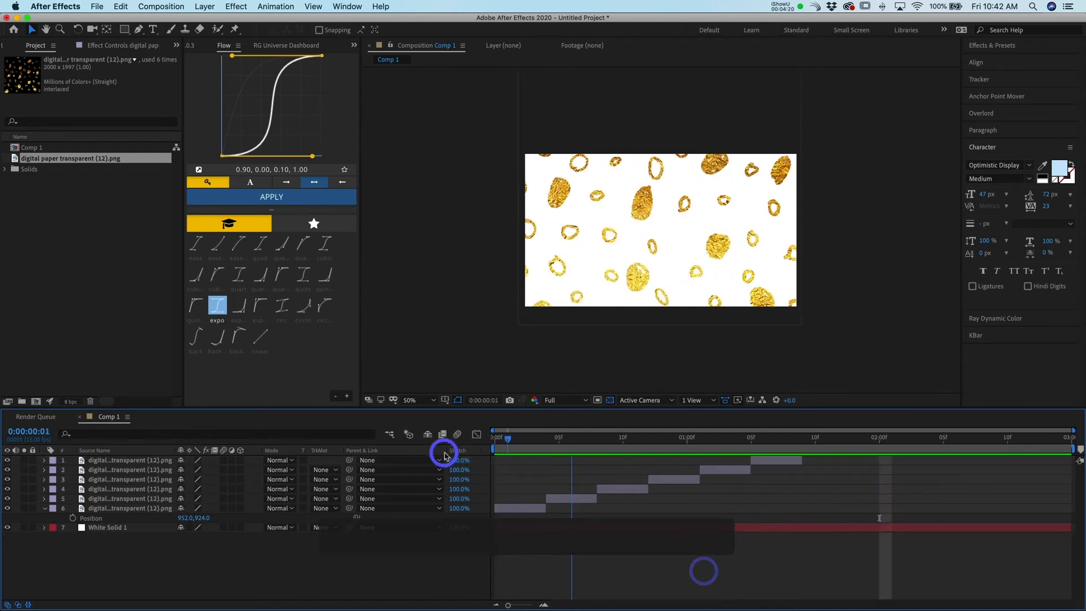
{"action": "key", "text": "space"}
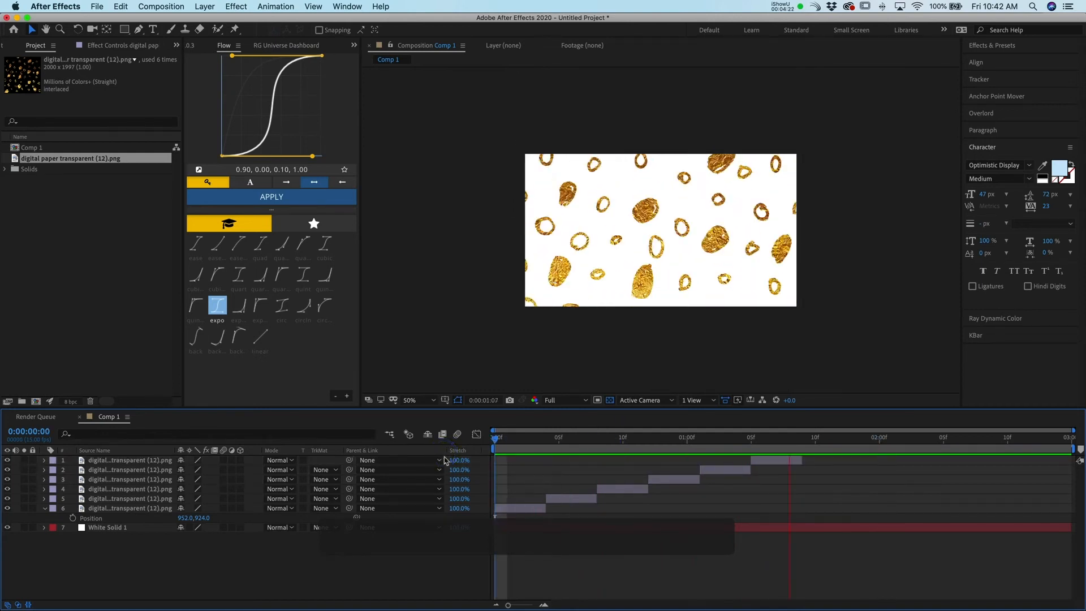
{"action": "left_click", "coordinate": [458, 449]}
- Duplicate all six pattern segments, stack the copies above the originals and shift them to start at 0:00:01:09
{"action": "left_click", "coordinate": [511, 508]}
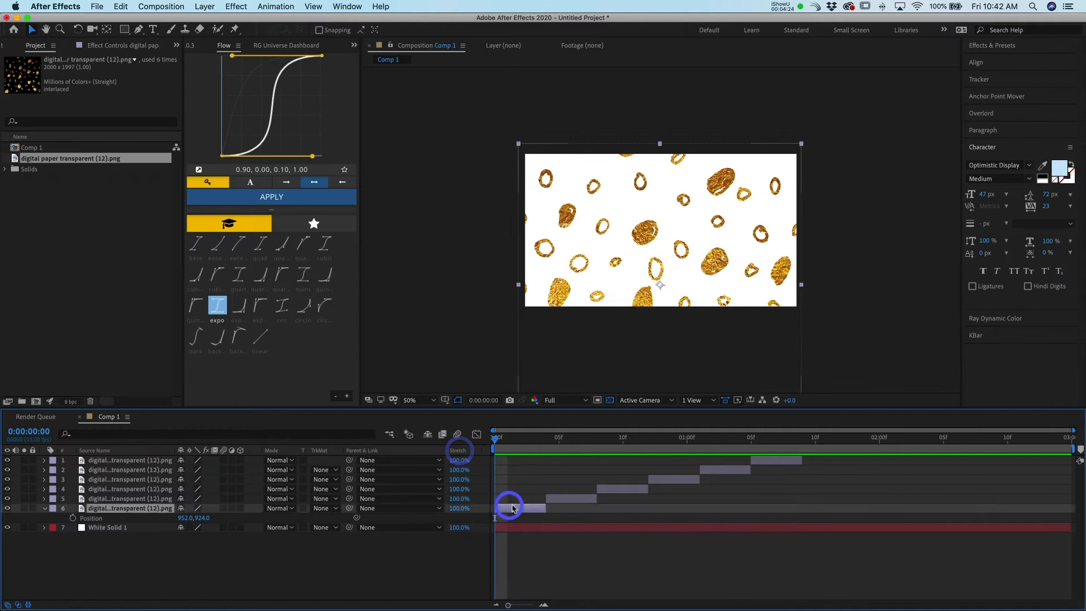
{"action": "left_click", "coordinate": [756, 459], "text": "shift"}
{"action": "key", "text": "super+d"}
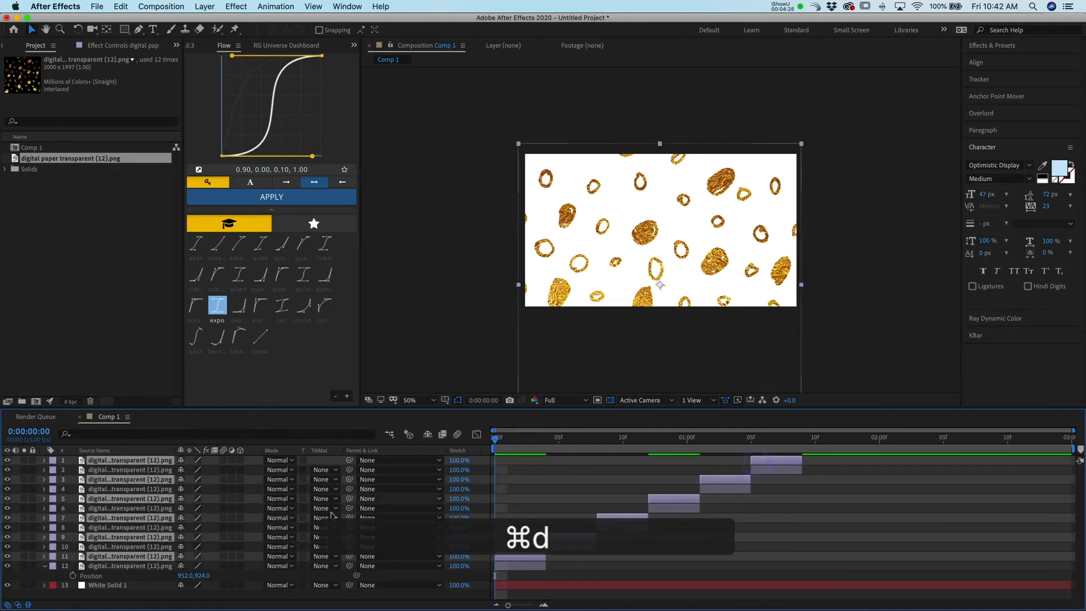
{"action": "left_click_drag", "start_coordinate": [181, 486], "coordinate": [195, 468]}
{"action": "left_click_drag", "start_coordinate": [512, 507], "coordinate": [819, 496]}
- Preview the extended pattern animation from the start of the composition
{"action": "left_click_drag", "start_coordinate": [722, 446], "coordinate": [411, 454]}
{"action": "key", "text": "space"}
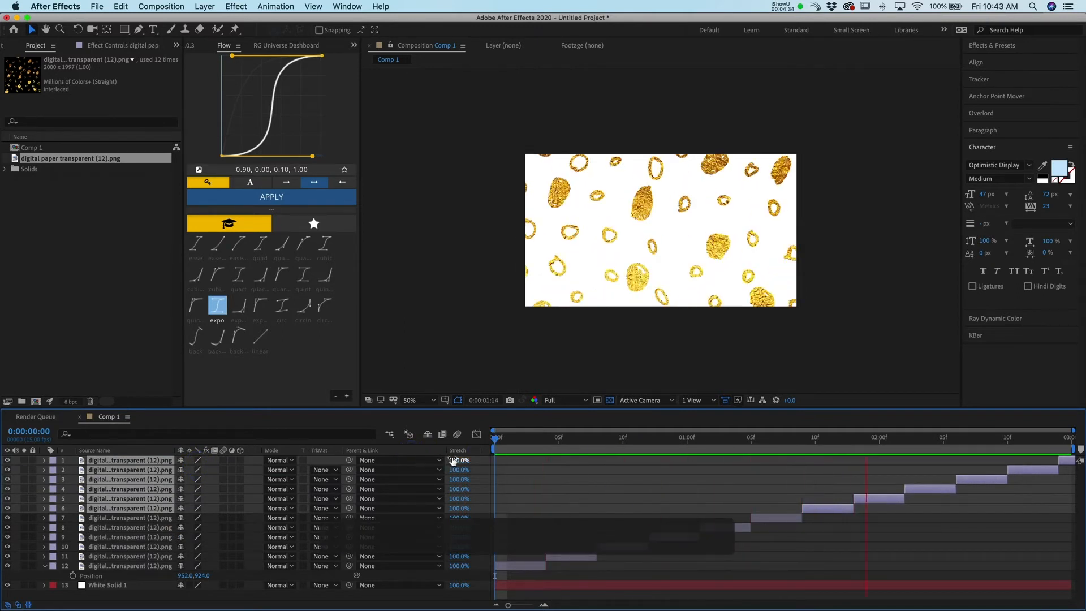
{"action": "left_click", "coordinate": [588, 449]}
{"action": "left_click_drag", "start_coordinate": [647, 449], "coordinate": [371, 470]}
{"action": "key", "text": "space"}
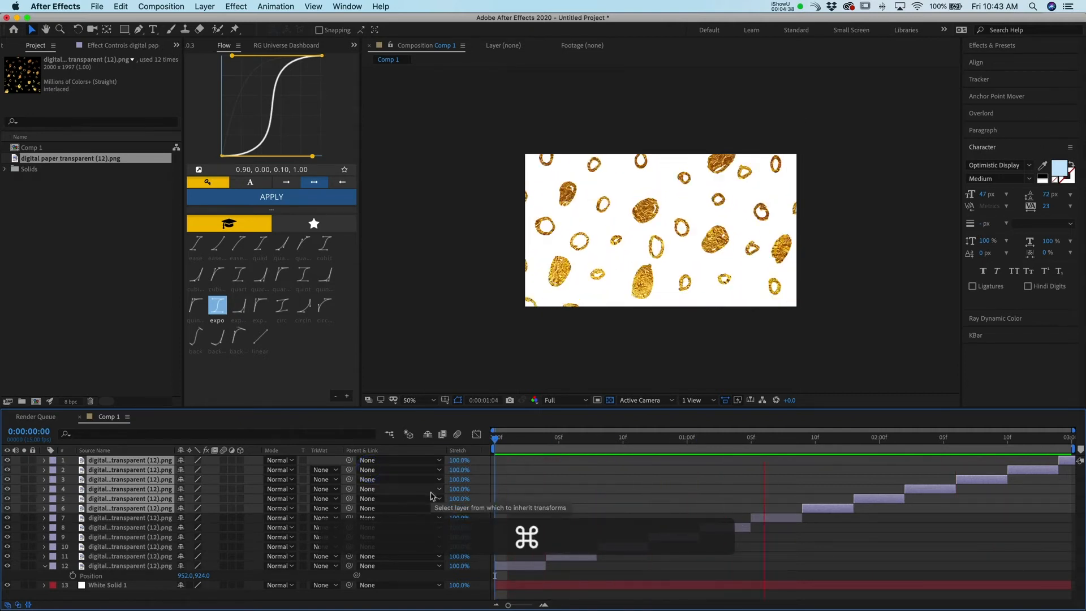
- Set the composition's duration to 5 seconds
{"action": "key", "text": "super+k"}
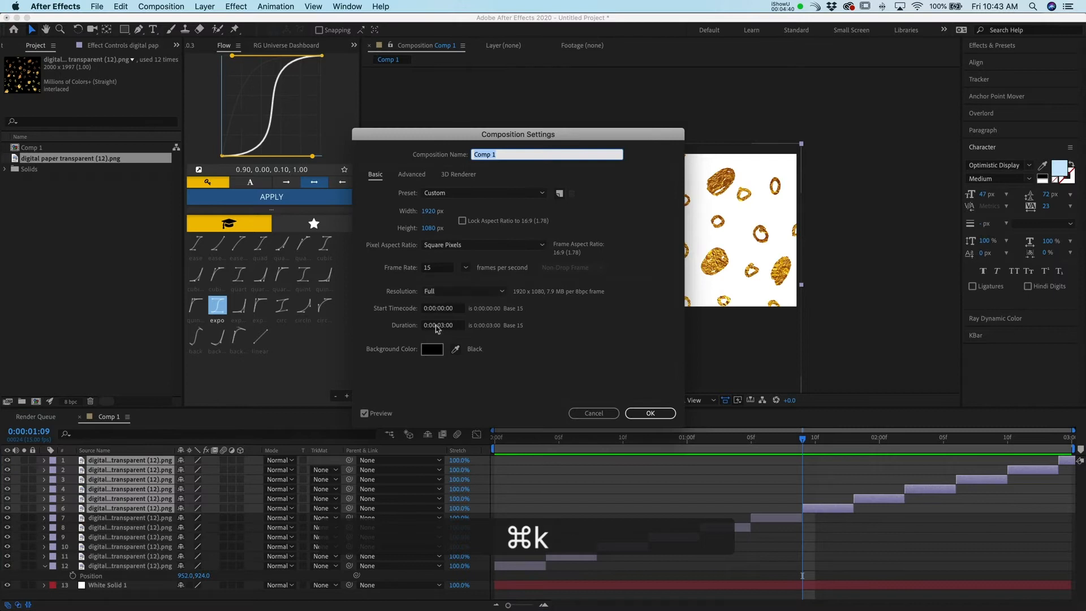
{"action": "left_click", "coordinate": [444, 327]}
{"action": "type", "text": "5"}
{"action": "key", "text": "Return"}
- Extend the white solid background layer to the end of the lengthened composition
{"action": "scroll", "coordinate": [960, 463], "scroll_direction": "right", "scroll_amount": 5}
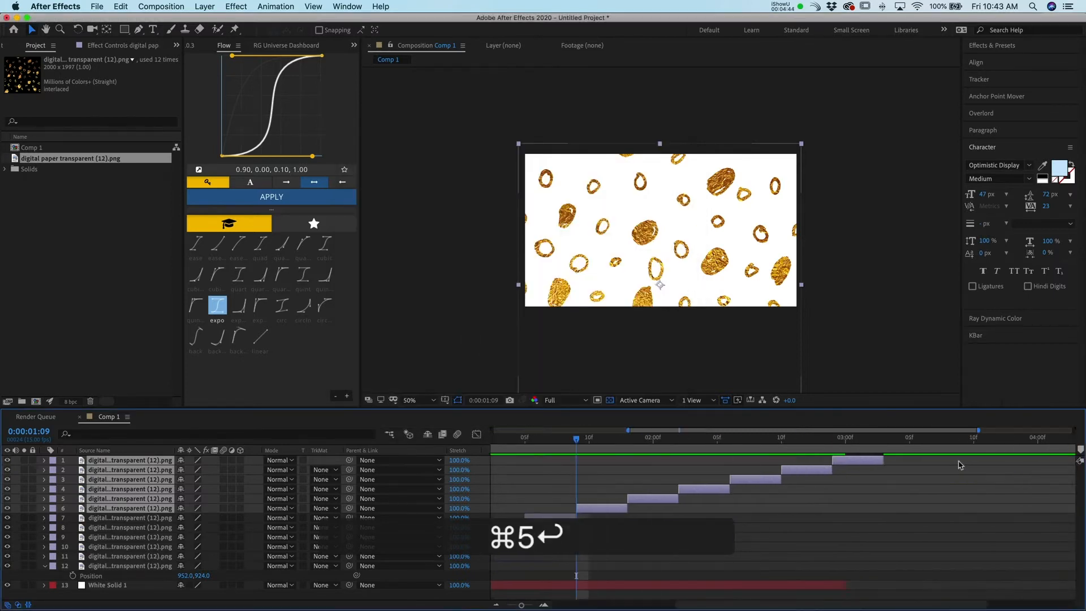
{"action": "left_click_drag", "start_coordinate": [777, 584], "coordinate": [1020, 585]}
{"action": "scroll", "coordinate": [508, 576], "scroll_direction": "right", "scroll_amount": 3}
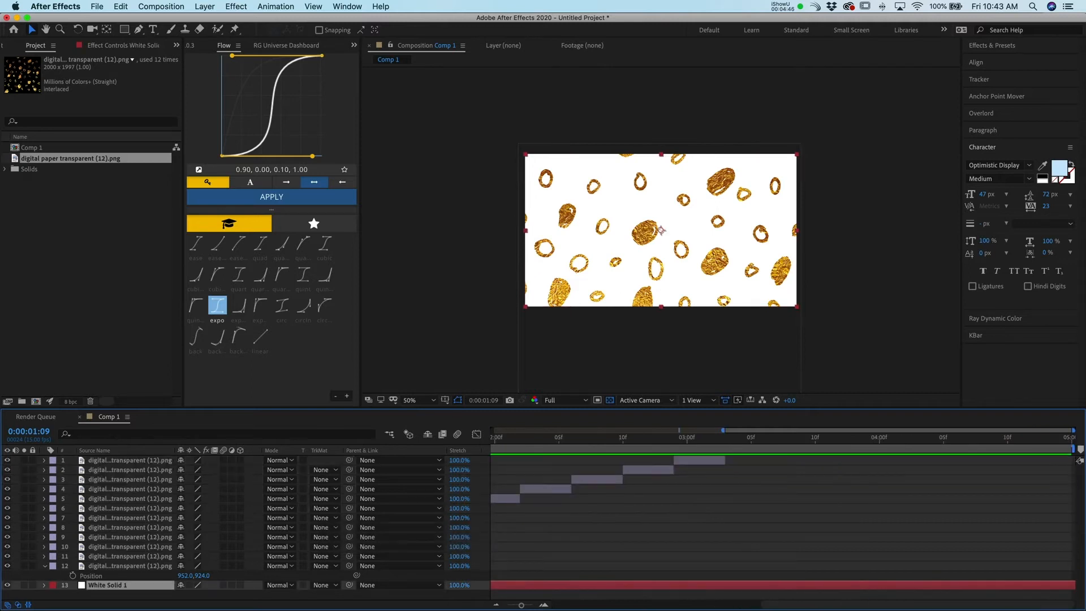
- Duplicate all twelve pattern segments, stack the copies above the originals and shift them to start at 0:00:03:03, where the originals end
{"action": "scroll", "coordinate": [752, 532], "scroll_direction": "left", "scroll_amount": 6}
{"action": "left_click", "coordinate": [510, 566]}
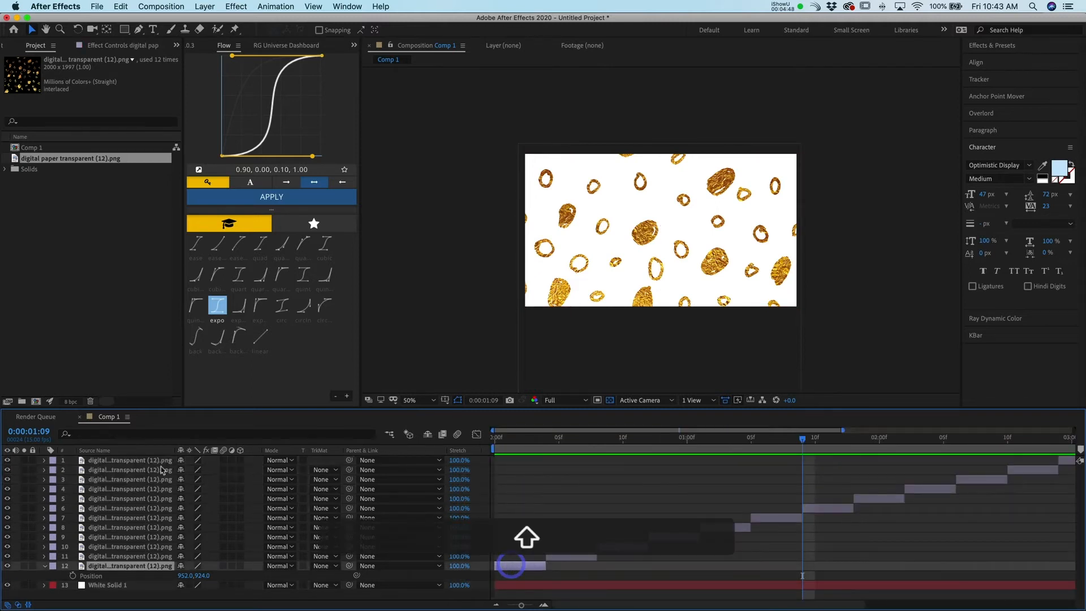
{"action": "left_click", "coordinate": [153, 462], "text": "shift"}
{"action": "key", "text": "super+d"}
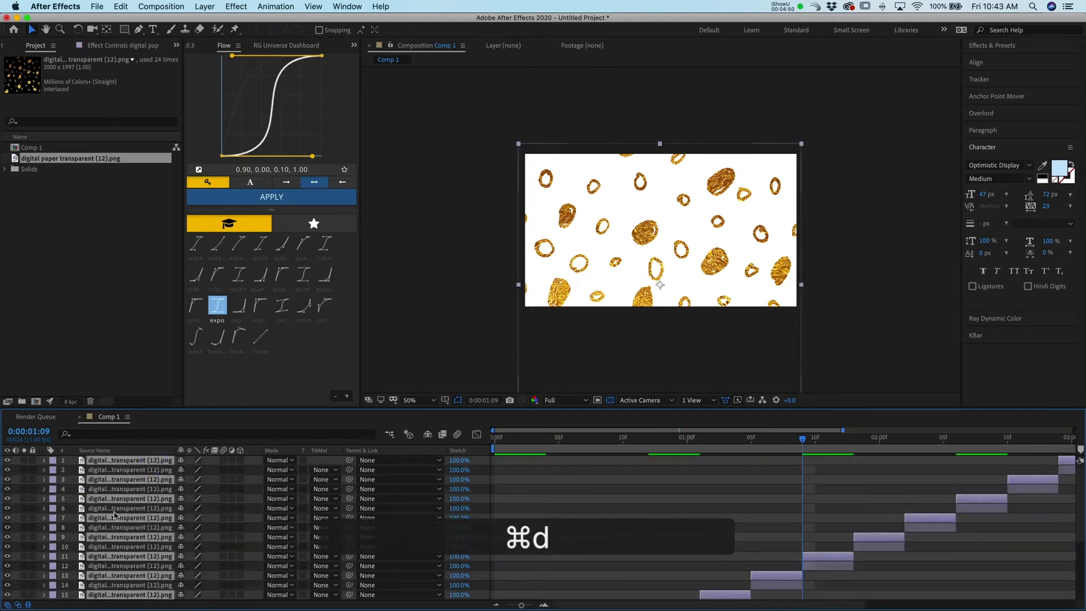
{"action": "left_click_drag", "start_coordinate": [145, 503], "coordinate": [142, 463]}
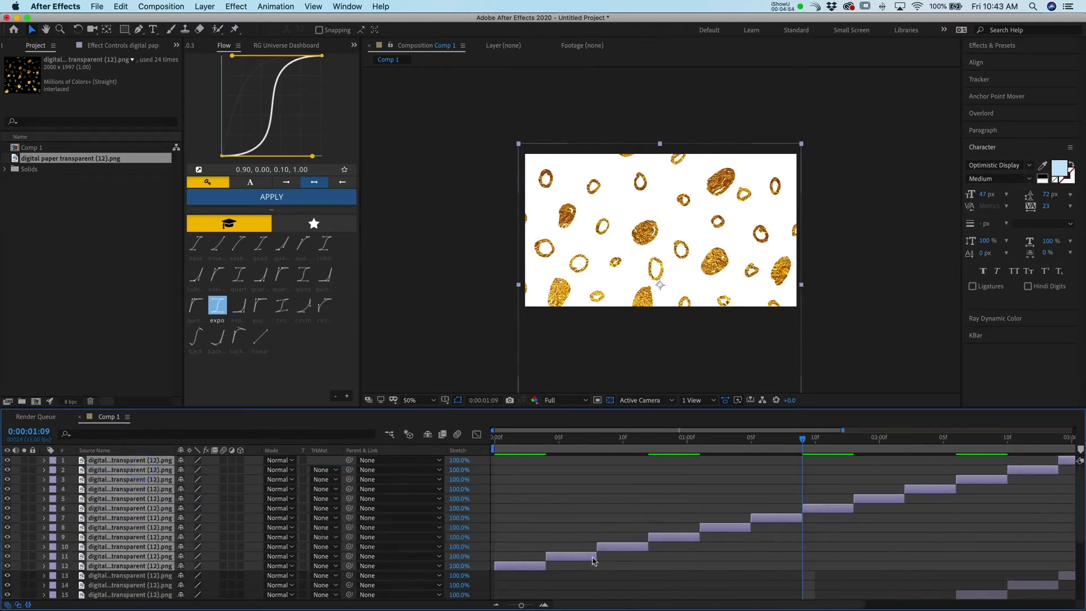
{"action": "left_click_drag", "start_coordinate": [532, 562], "coordinate": [758, 550]}
{"action": "scroll", "coordinate": [773, 551], "scroll_direction": "down", "scroll_amount": 5}
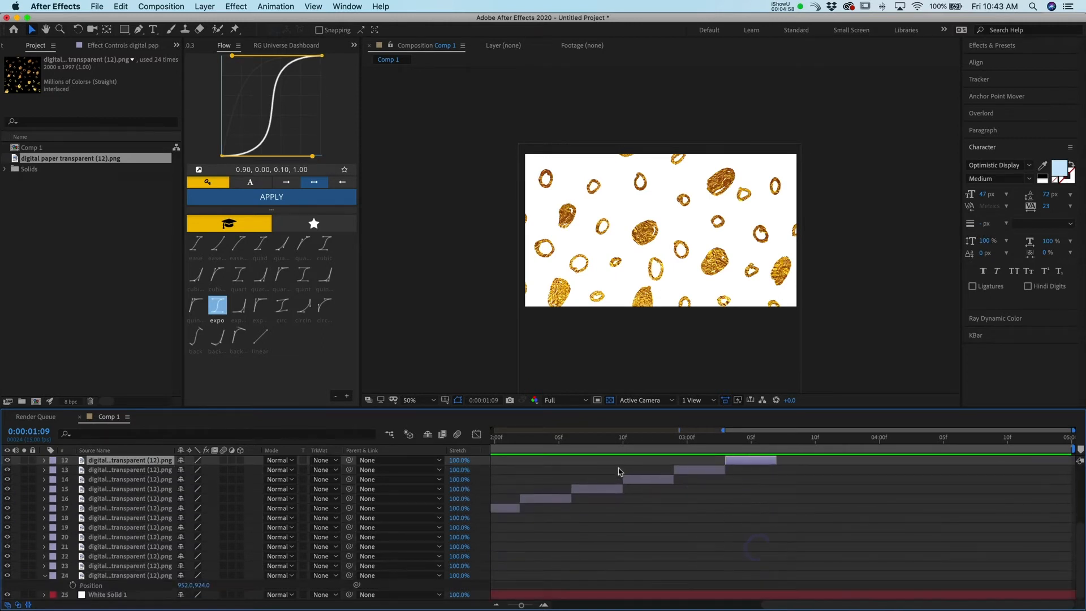
- Preview the lengthened pattern animation from the start of the composition
{"action": "scroll", "coordinate": [611, 464], "scroll_direction": "left", "scroll_amount": 10}
{"action": "left_click_drag", "start_coordinate": [541, 441], "coordinate": [420, 446]}
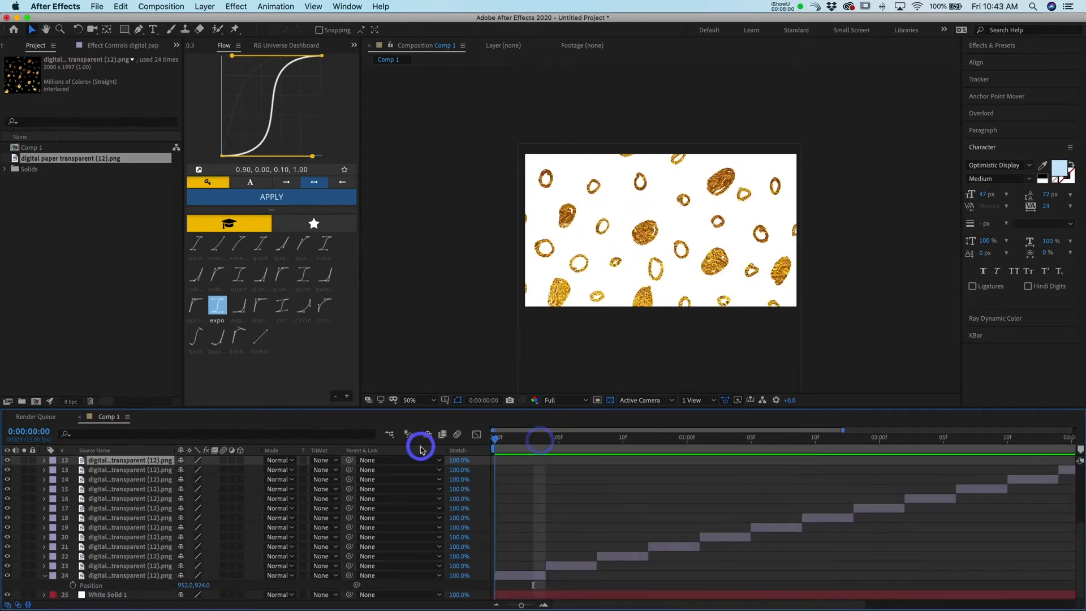
{"action": "key", "text": "space"}
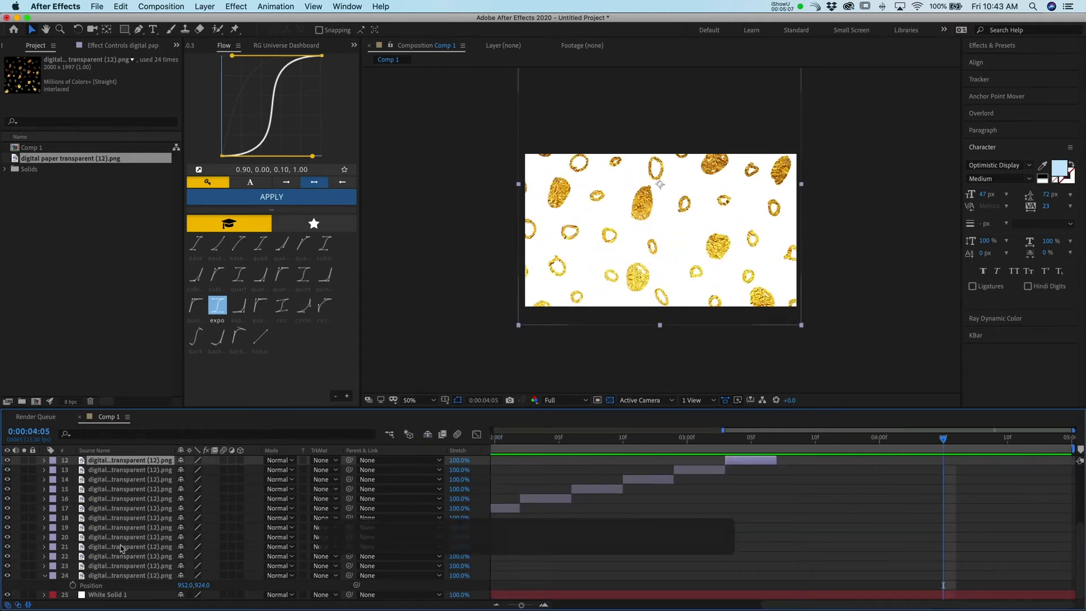
- Pre-compose all the pattern segments into a composition named "background", leaving the white solid out
{"action": "left_click", "coordinate": [155, 576], "text": "shift"}
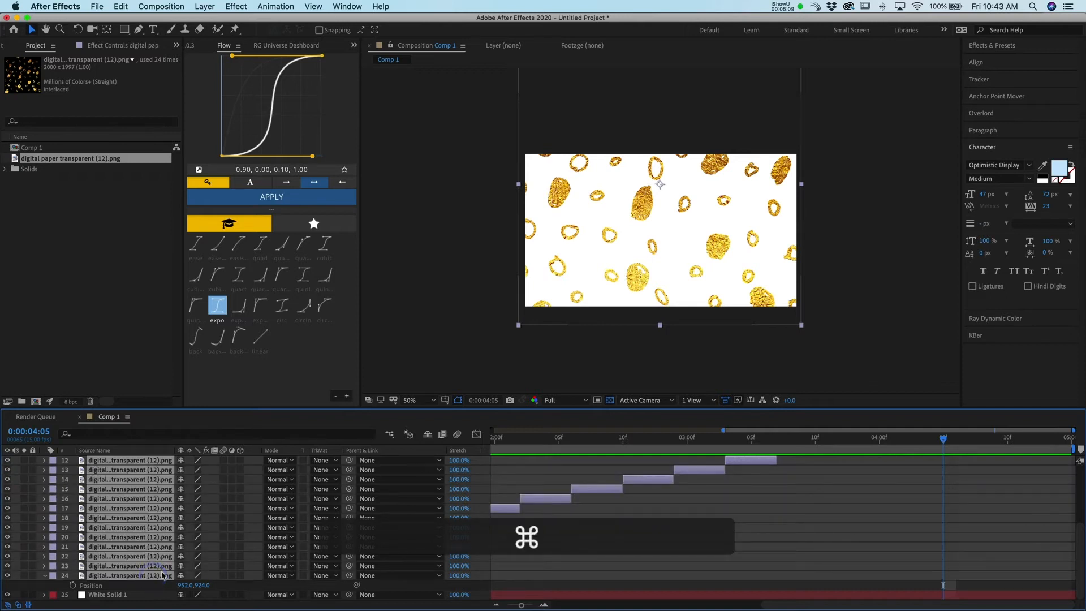
{"action": "key", "text": "super+shift+c"}
{"action": "type", "text": "background"}
{"action": "key", "text": "Return"}
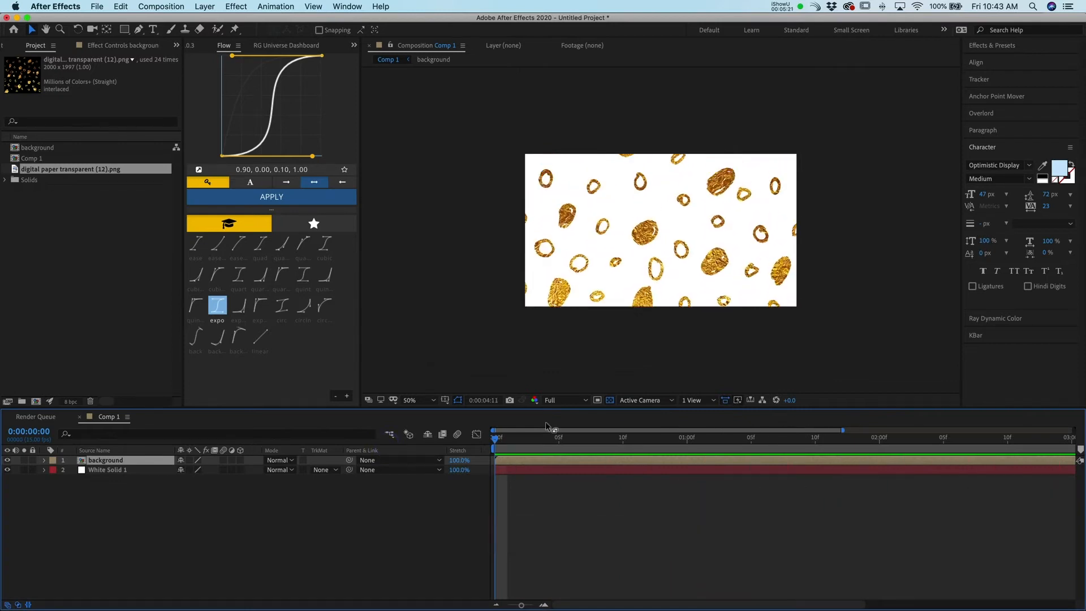
- Set the background layer's time stretch factor to 50
{"action": "left_click", "coordinate": [428, 445]}
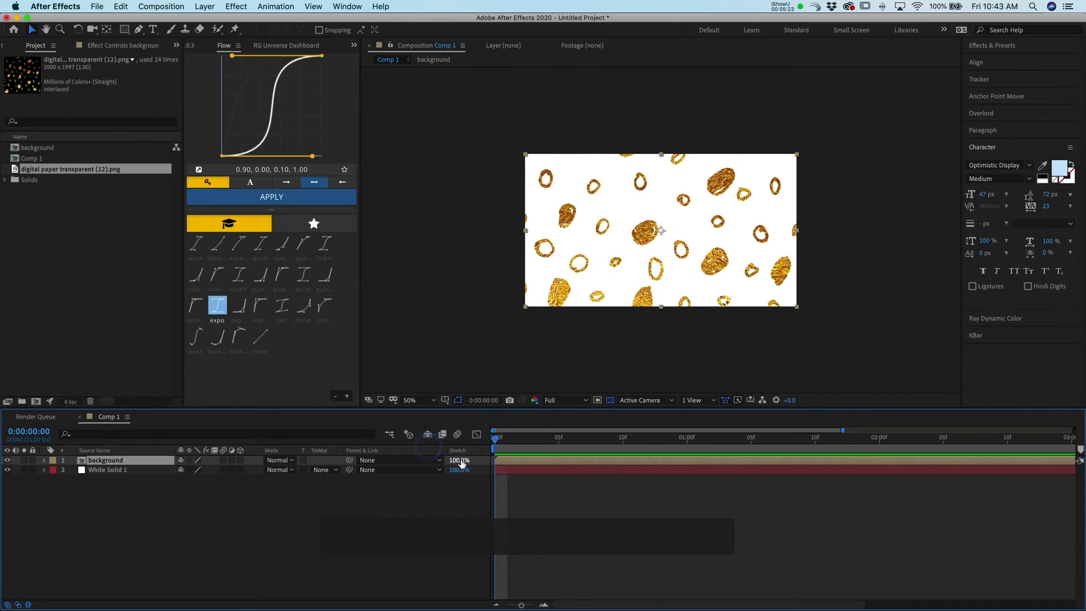
{"action": "key", "text": "super+z"}
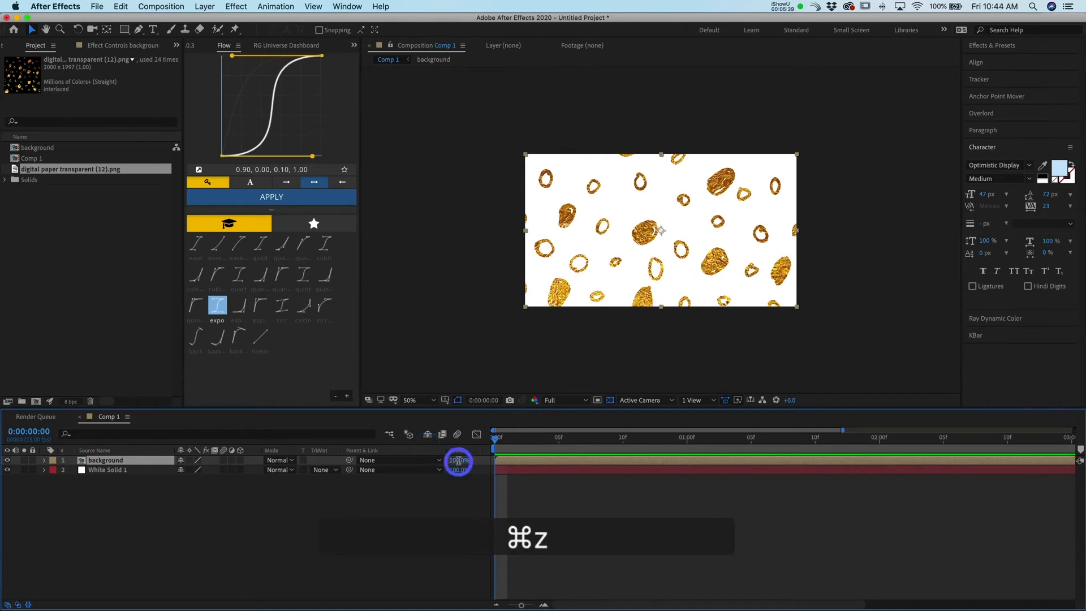
{"action": "left_click", "coordinate": [458, 460]}
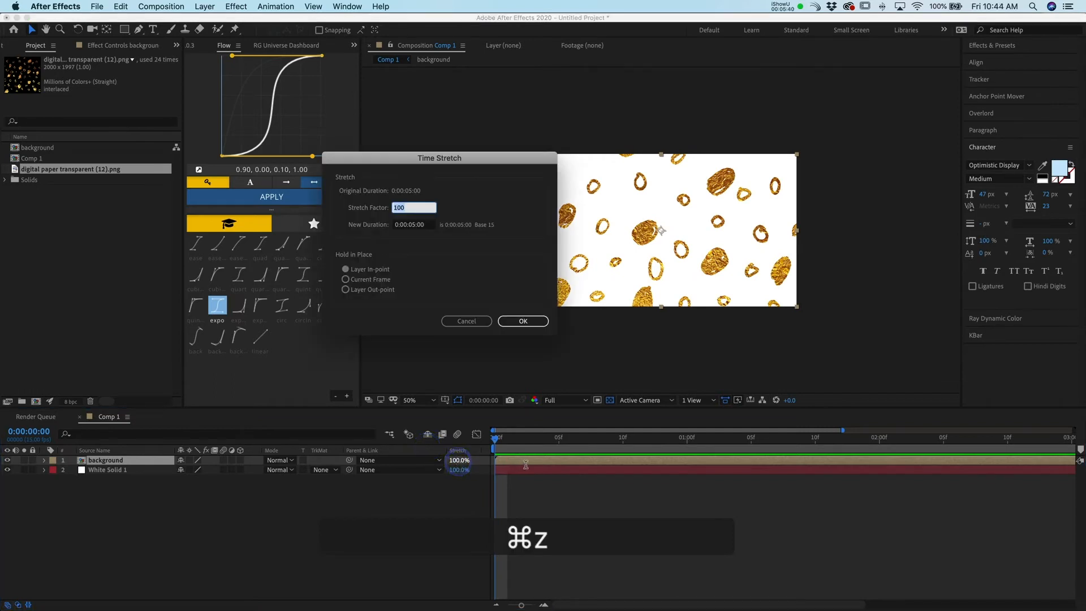
{"action": "type", "text": "520"}
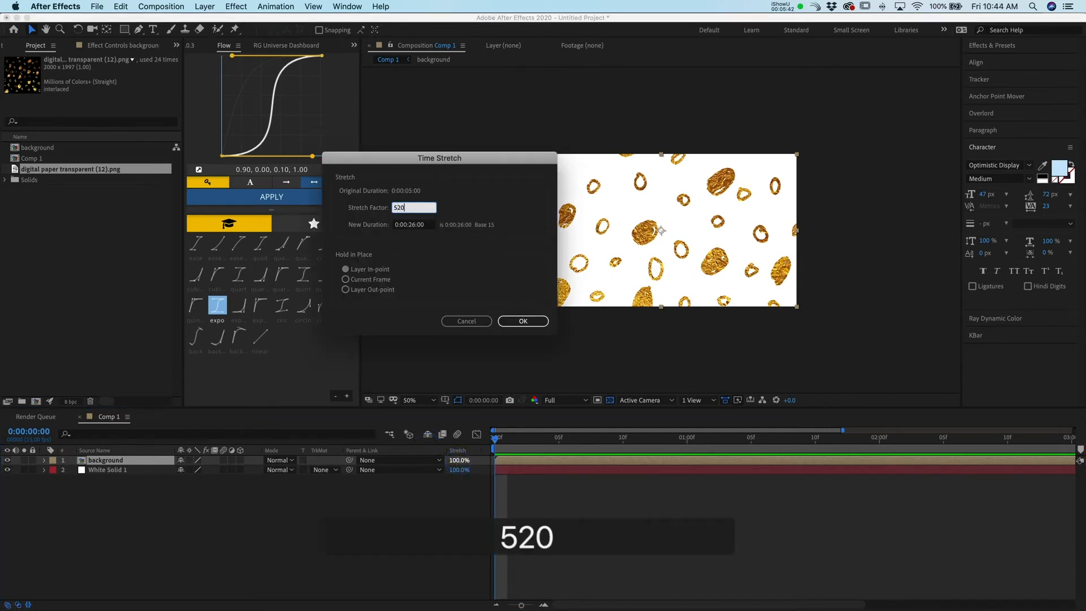
{"action": "type", "text": "50"}
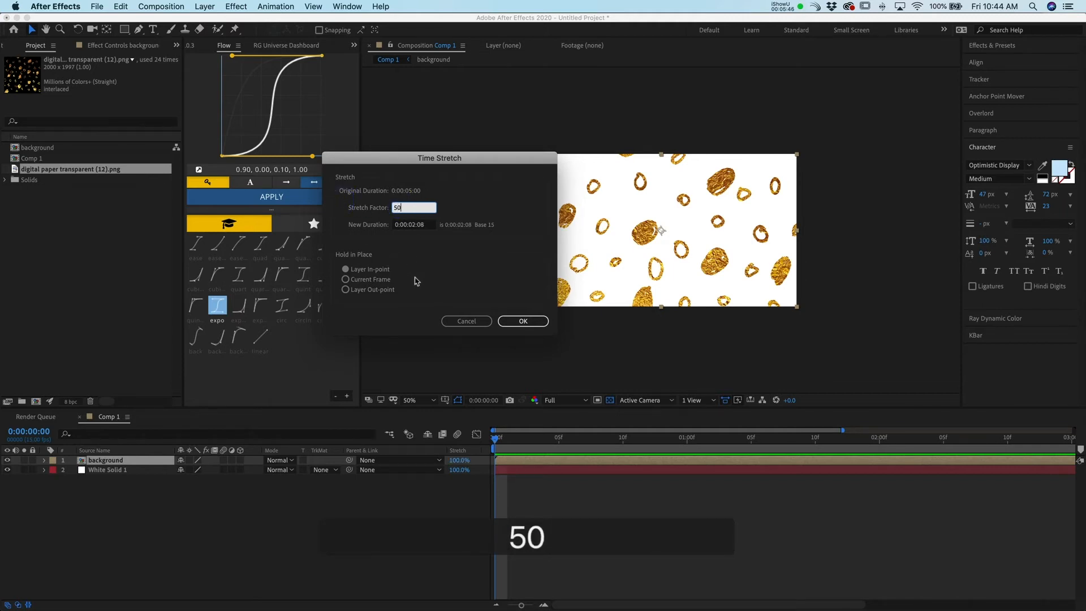
{"action": "key", "text": "Return"}
- Extend the end of the background layer beyond 3 seconds and preview the animation from the start
{"action": "left_click_drag", "start_coordinate": [513, 446], "coordinate": [445, 446]}
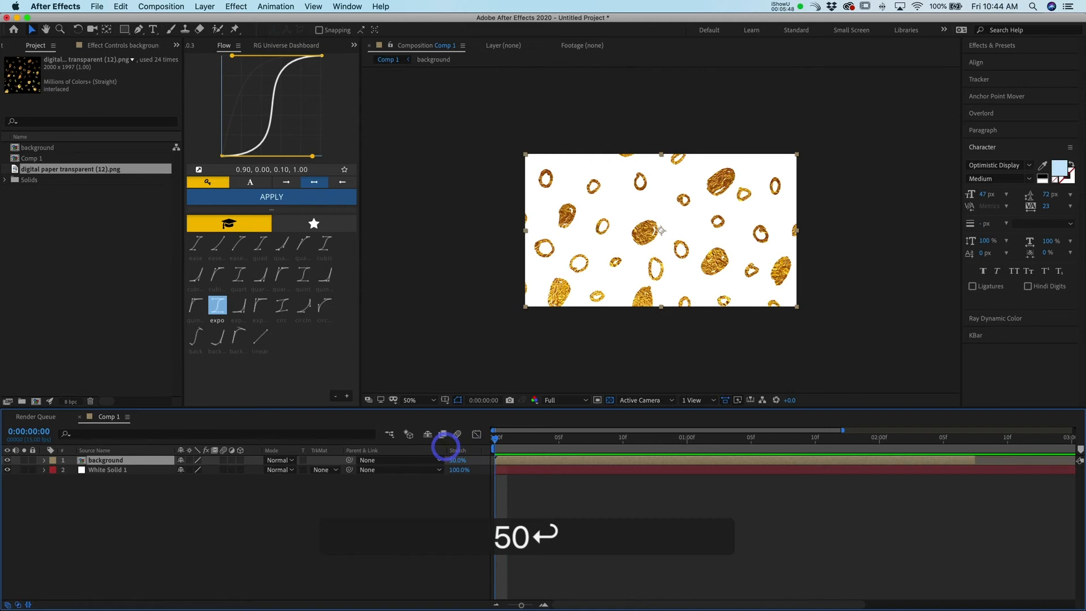
{"action": "left_click_drag", "start_coordinate": [972, 463], "coordinate": [1074, 469]}
{"action": "scroll", "coordinate": [919, 492], "scroll_direction": "left", "scroll_amount": 10}
{"action": "key", "text": "space"}
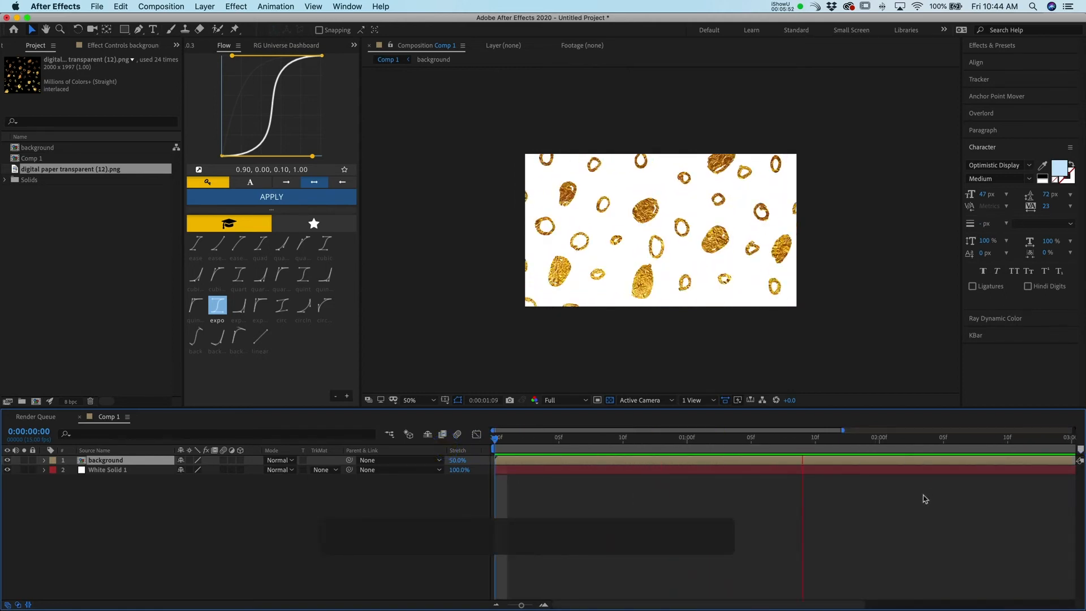
- Set the background layer's time stretch factor to 75 and preview the animation from the start
{"action": "left_click", "coordinate": [461, 459]}
{"action": "type", "text": "75"}
{"action": "key", "text": "Return"}
{"action": "left_click_drag", "start_coordinate": [494, 436], "coordinate": [352, 433]}
{"action": "key", "text": "space"}
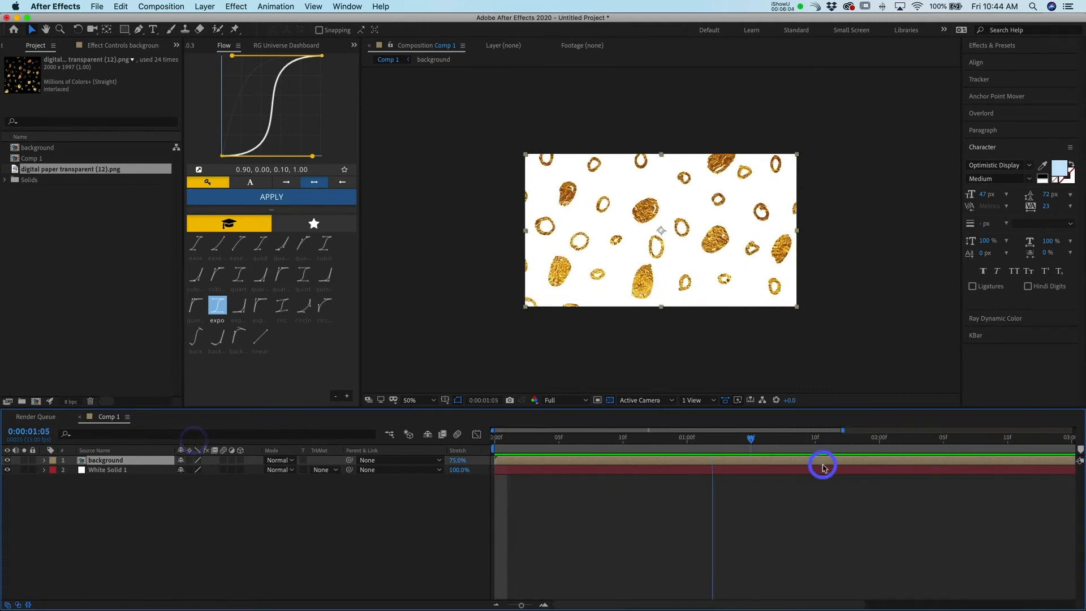
{"action": "left_click", "coordinate": [377, 469]}
{"action": "left_click", "coordinate": [678, 564]}
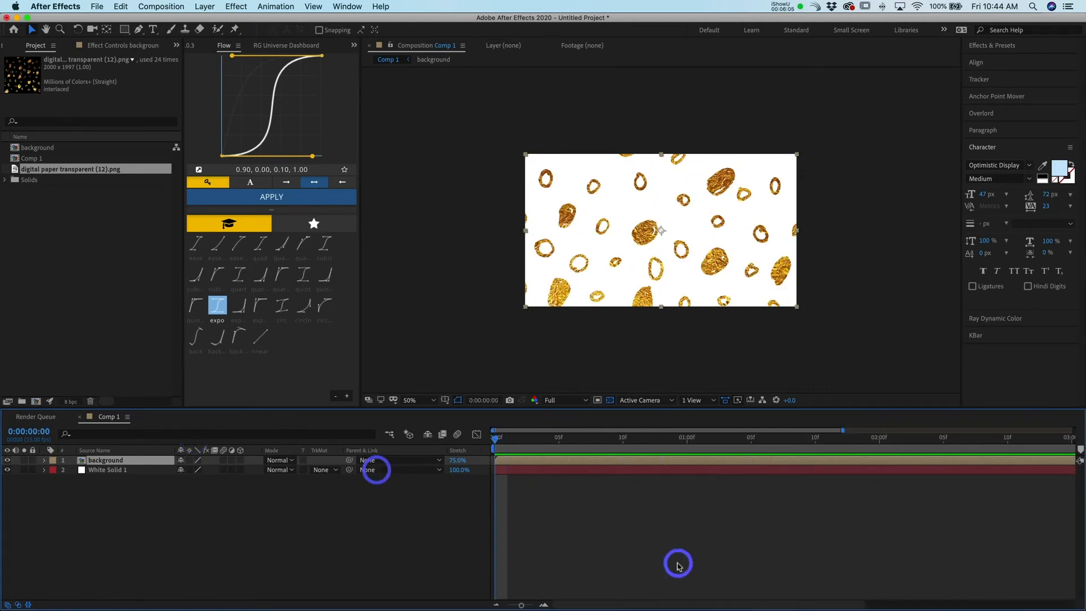
- Choose the Awesome Handmade font and add a text layer reading "fantastic" near the middle of the composition
{"action": "left_click", "coordinate": [1028, 167]}
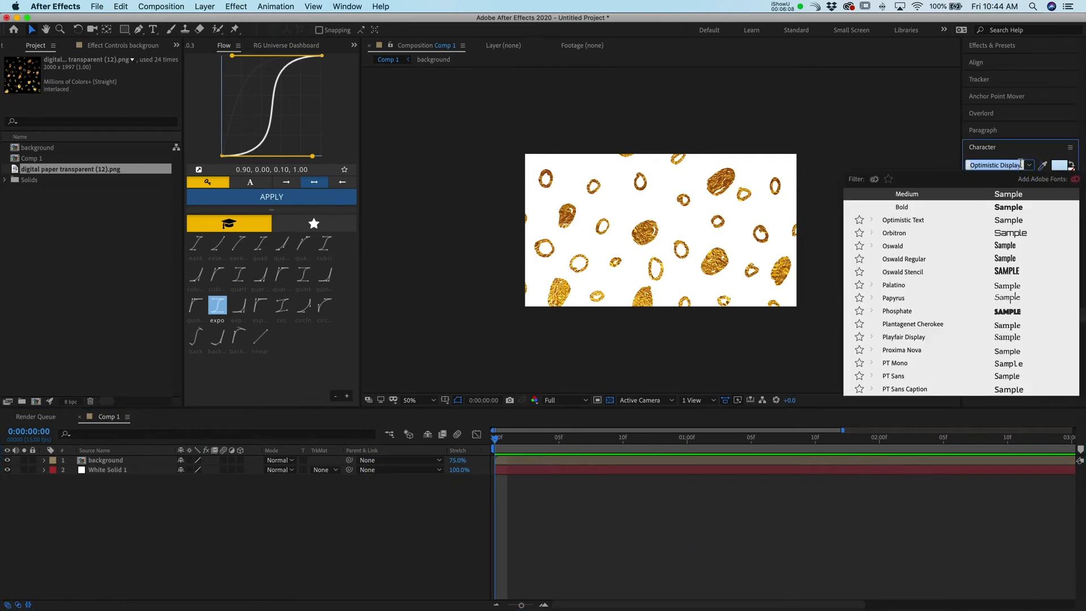
{"action": "type", "text": "awes"}
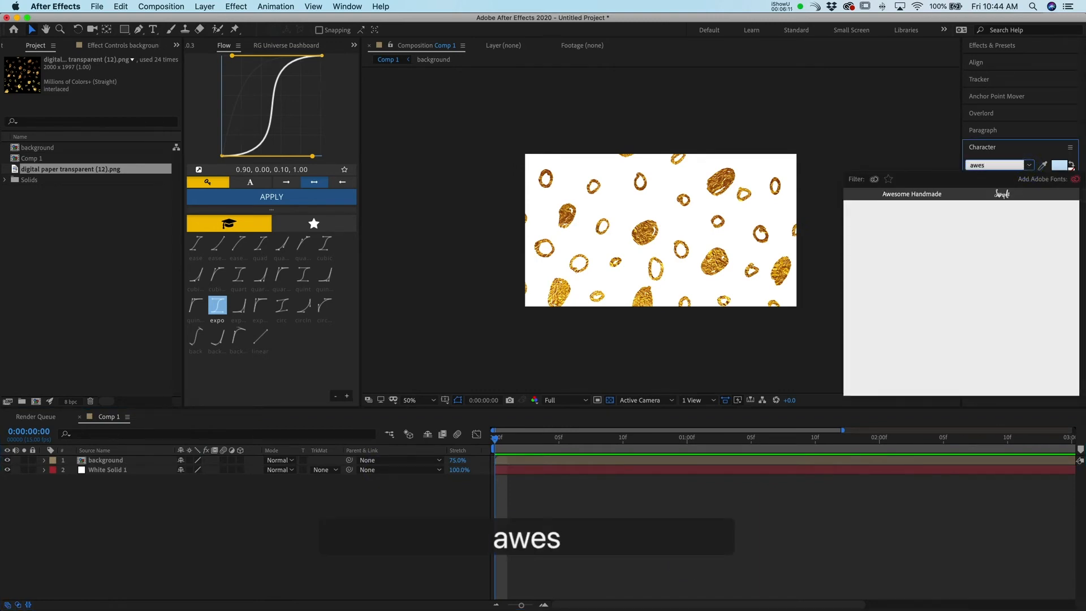
{"action": "key", "text": "Return"}
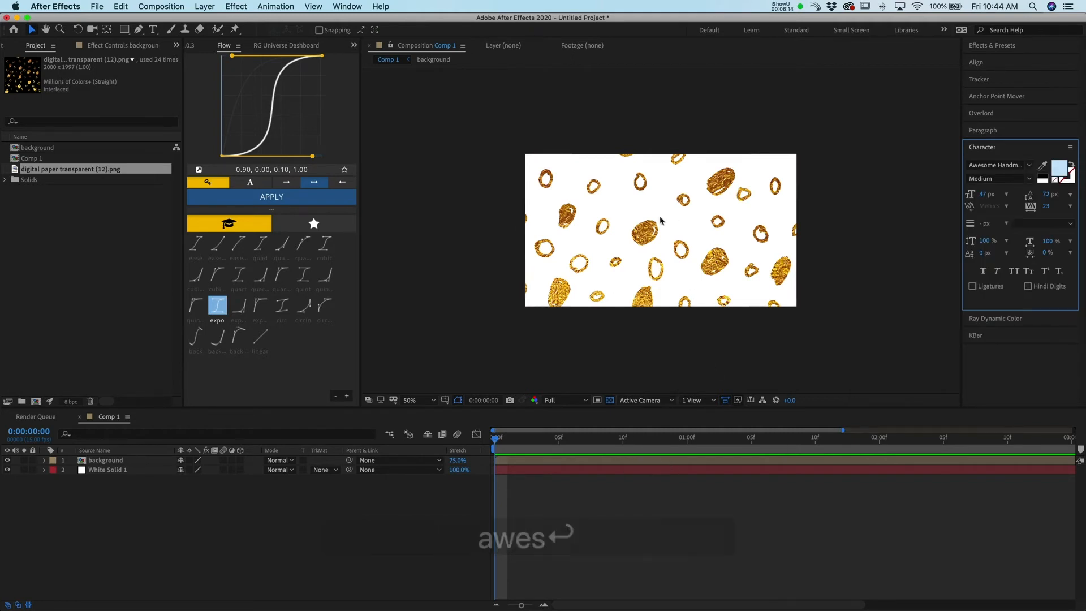
{"action": "left_click", "coordinate": [151, 30]}
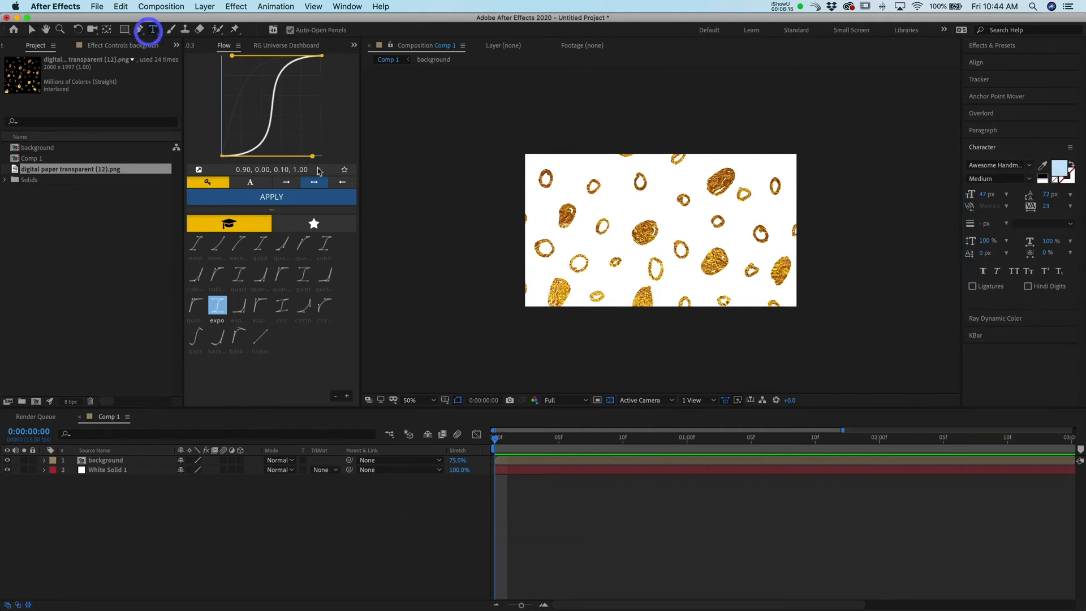
{"action": "left_click", "coordinate": [629, 224]}
{"action": "type", "text": "fa"}
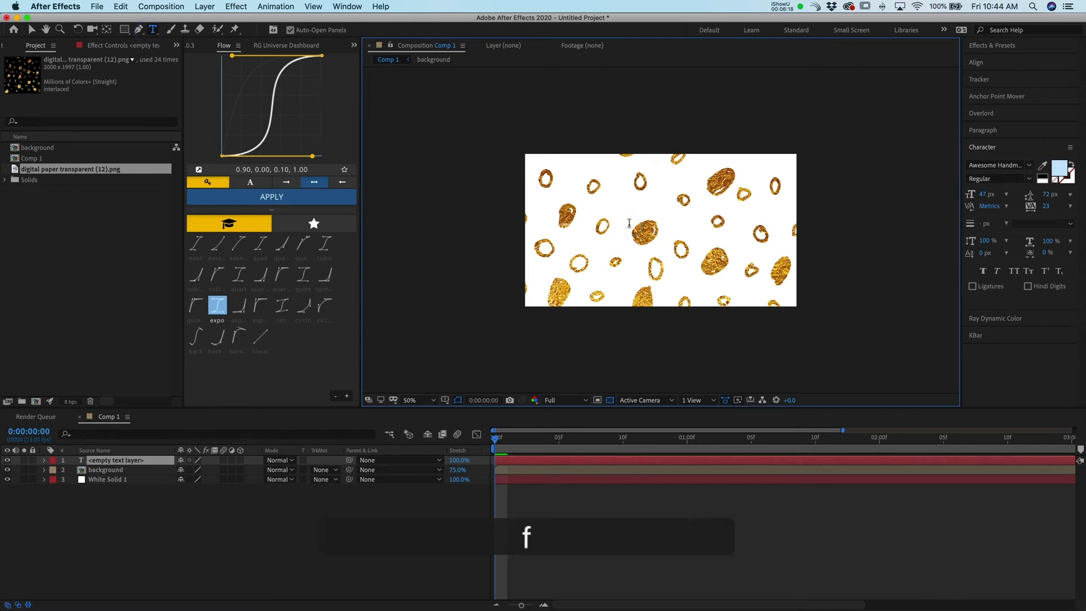
{"action": "type", "text": "ntastic"}
- Set the font size of the "fantastic" text to 450 px and move the text to the composition's center
{"action": "key", "text": "super+a"}
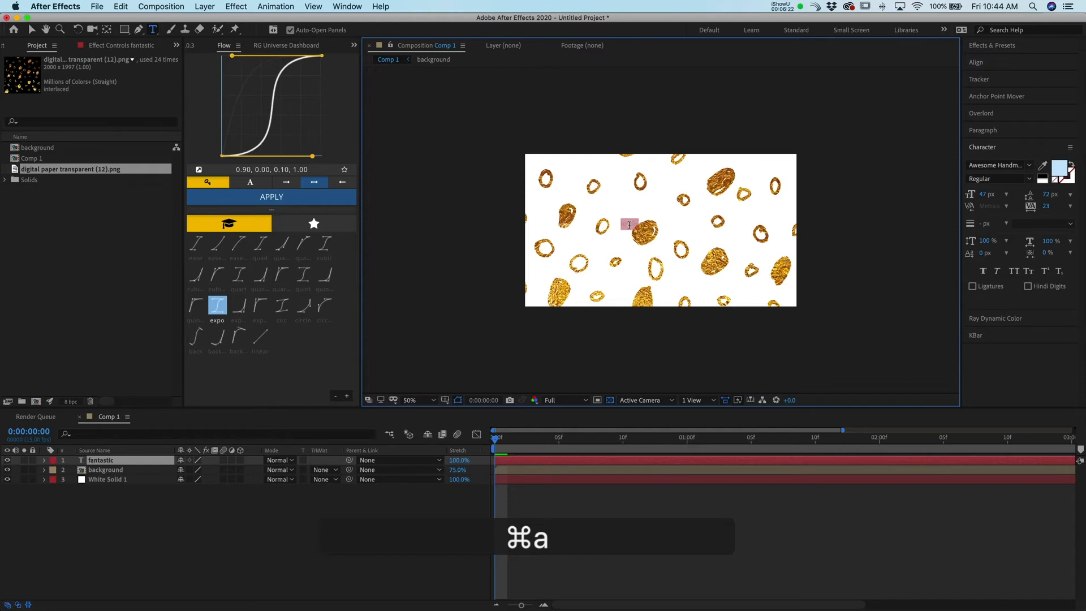
{"action": "key", "text": "shift"}
{"action": "left_click_drag", "start_coordinate": [982, 194], "coordinate": [1009, 195]}
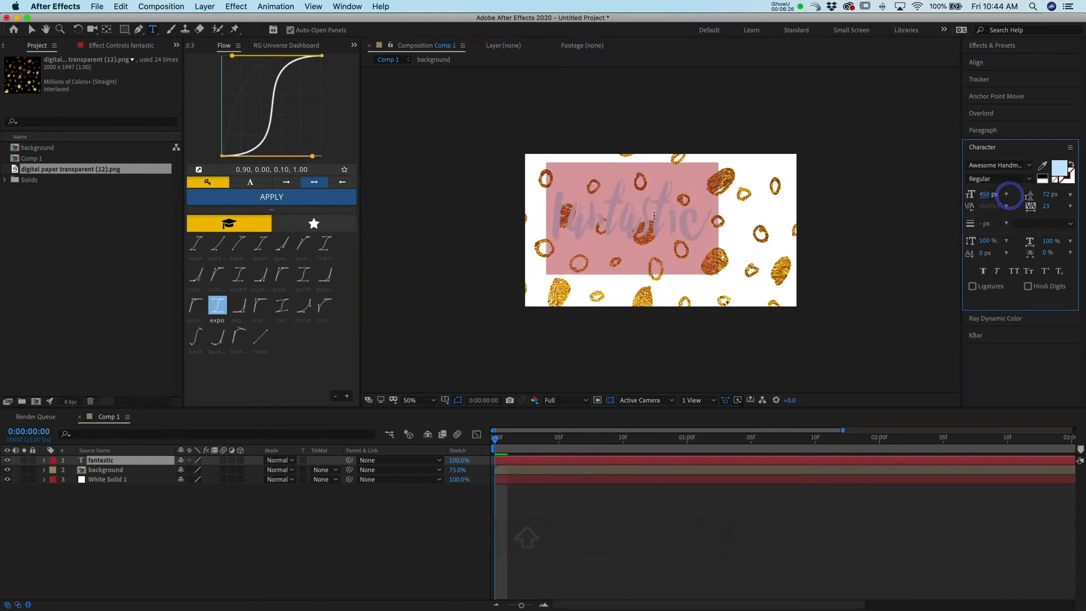
{"action": "left_click", "coordinate": [673, 493]}
{"action": "left_click", "coordinate": [626, 458]}
{"action": "key", "text": "v"}
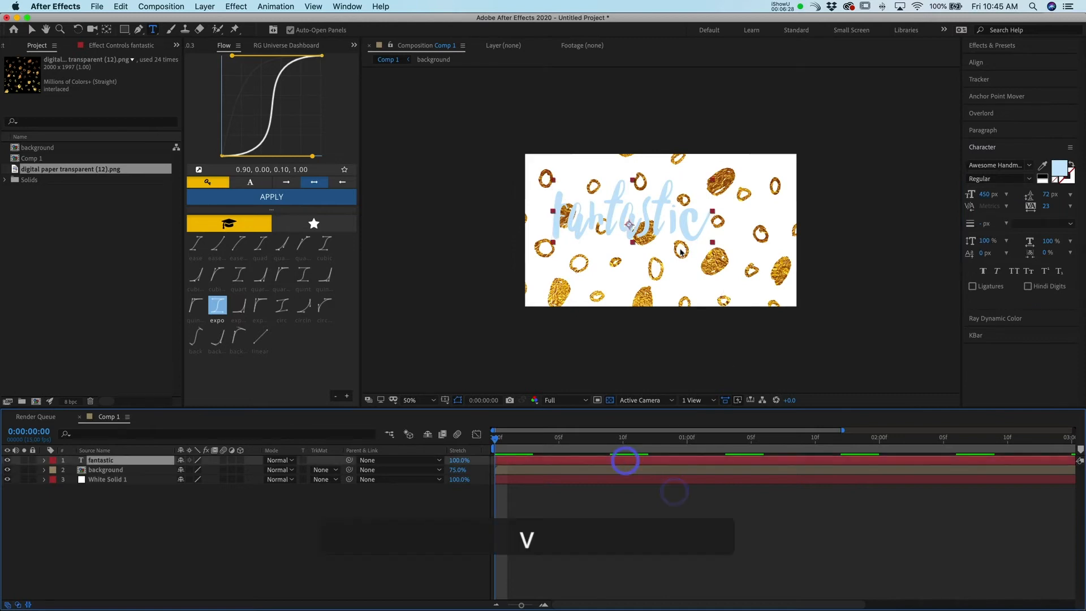
{"action": "left_click_drag", "start_coordinate": [687, 235], "coordinate": [688, 242]}
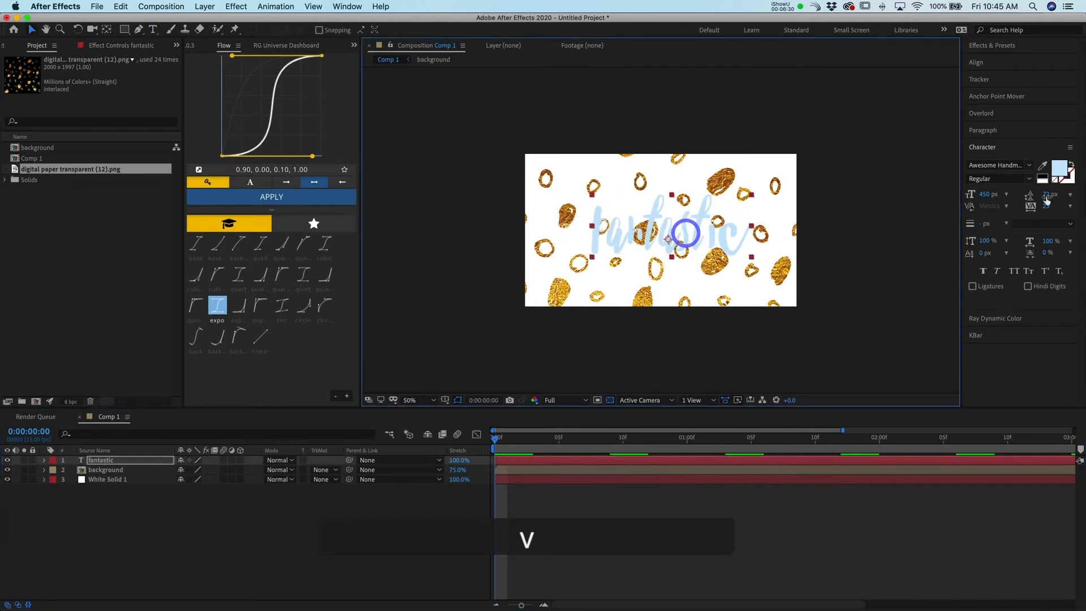
- Style the "fantastic" text in black (000000) All Caps and re-center it over the pattern
{"action": "left_click", "coordinate": [1057, 169]}
{"action": "type", "text": "000000"}
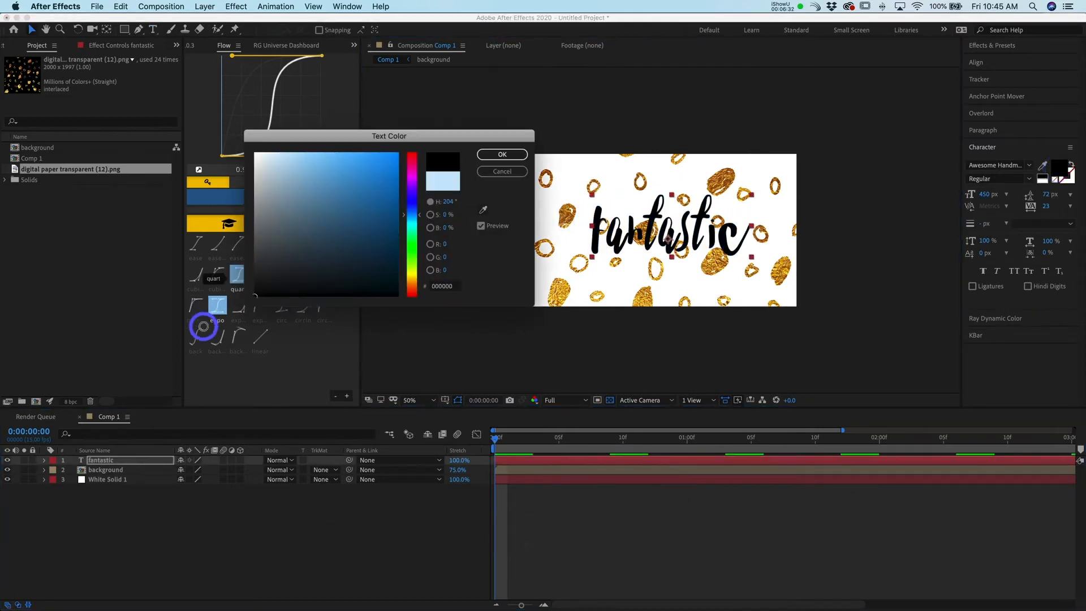
{"action": "left_click", "coordinate": [488, 154]}
{"action": "left_click_drag", "start_coordinate": [681, 234], "coordinate": [673, 235]}
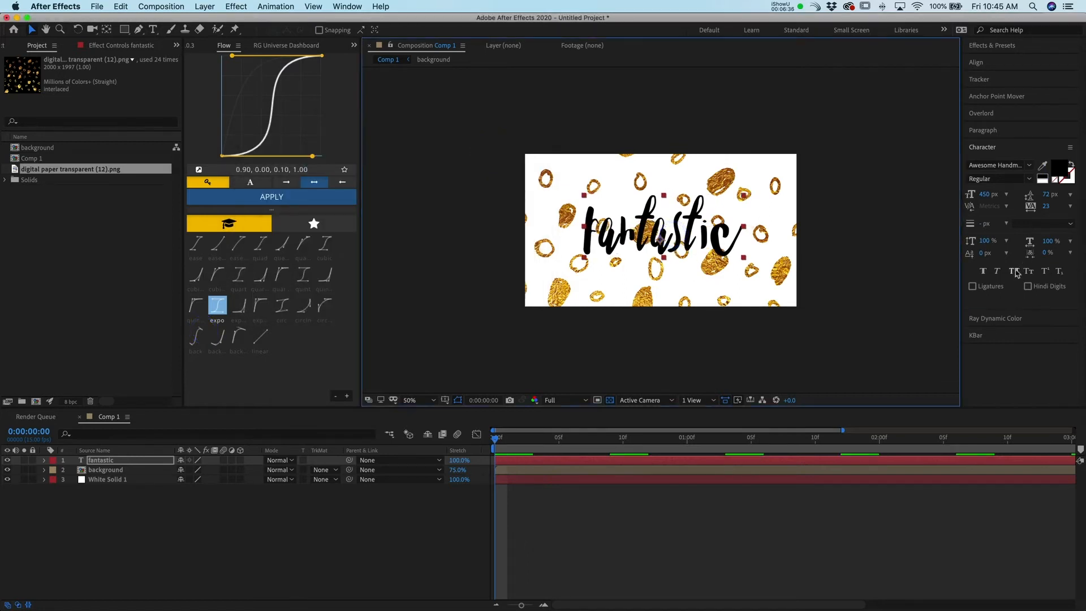
{"action": "left_click", "coordinate": [1014, 270]}
{"action": "left_click_drag", "start_coordinate": [703, 239], "coordinate": [662, 213]}
- Decompose the "fantastic" text layer into characters with DecomposeText, keeping the original position using expressions
{"action": "left_click", "coordinate": [524, 463]}
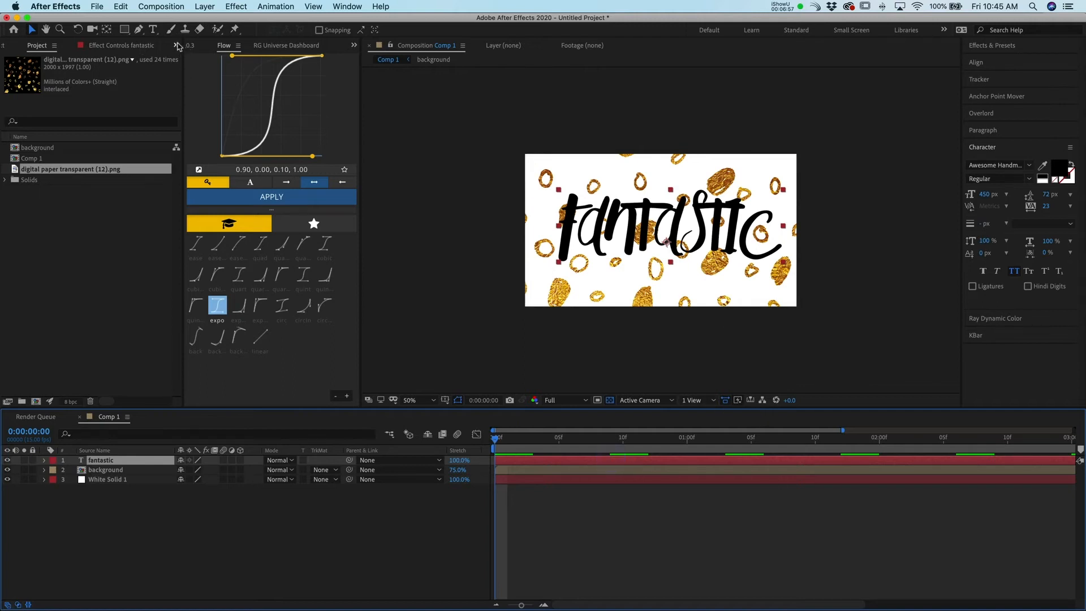
{"action": "left_click", "coordinate": [177, 45]}
{"action": "left_click", "coordinate": [217, 59]}
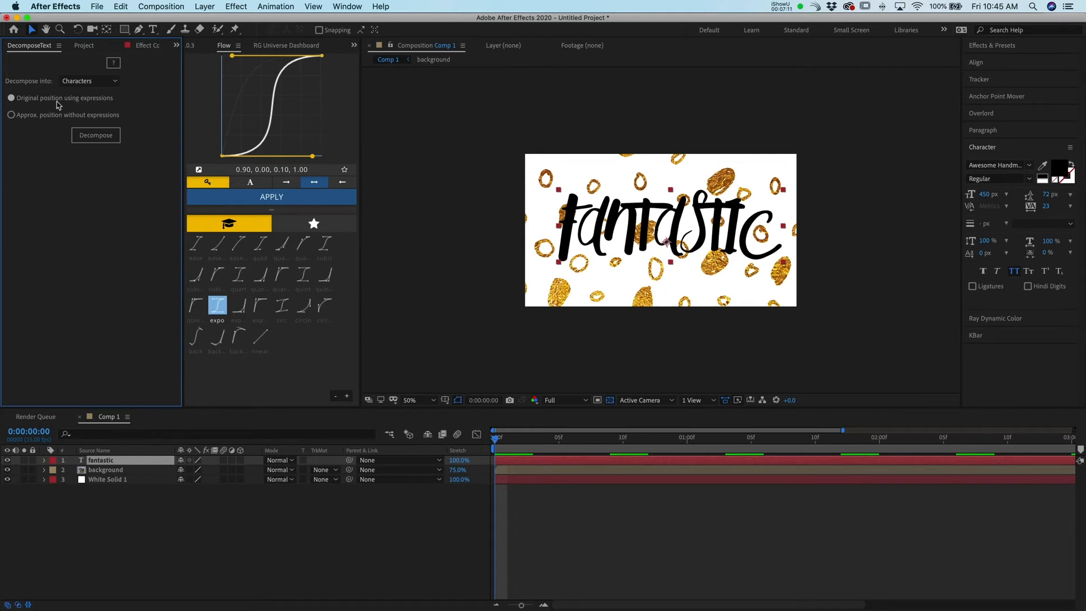
{"action": "left_click", "coordinate": [107, 137]}
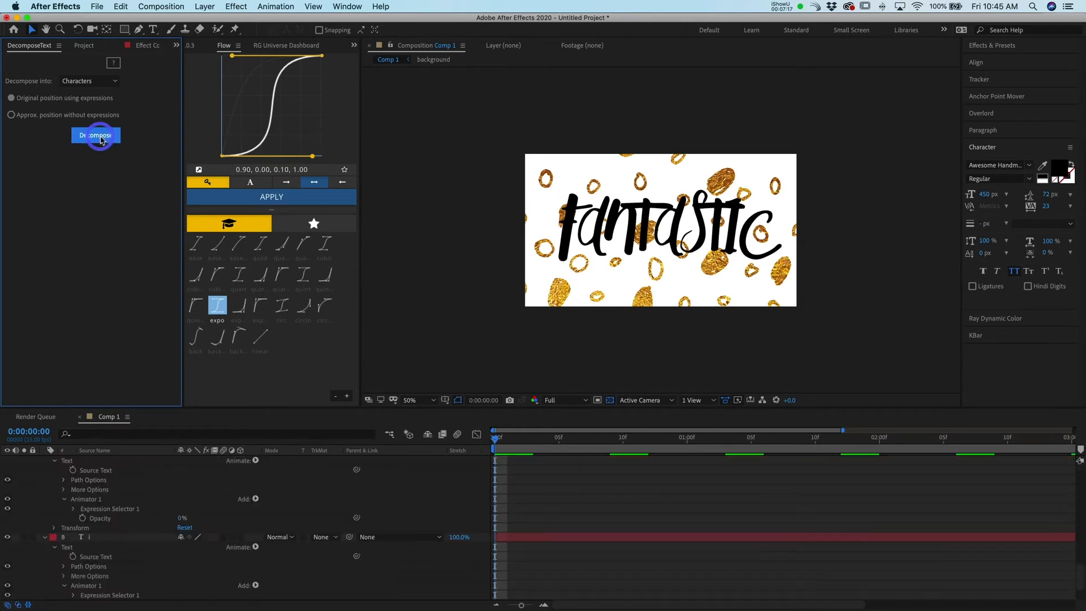
- Collapse the expanded properties of all layers in the timeline and return the playhead to the start
{"action": "left_click", "coordinate": [562, 489]}
{"action": "key", "text": "super+a"}
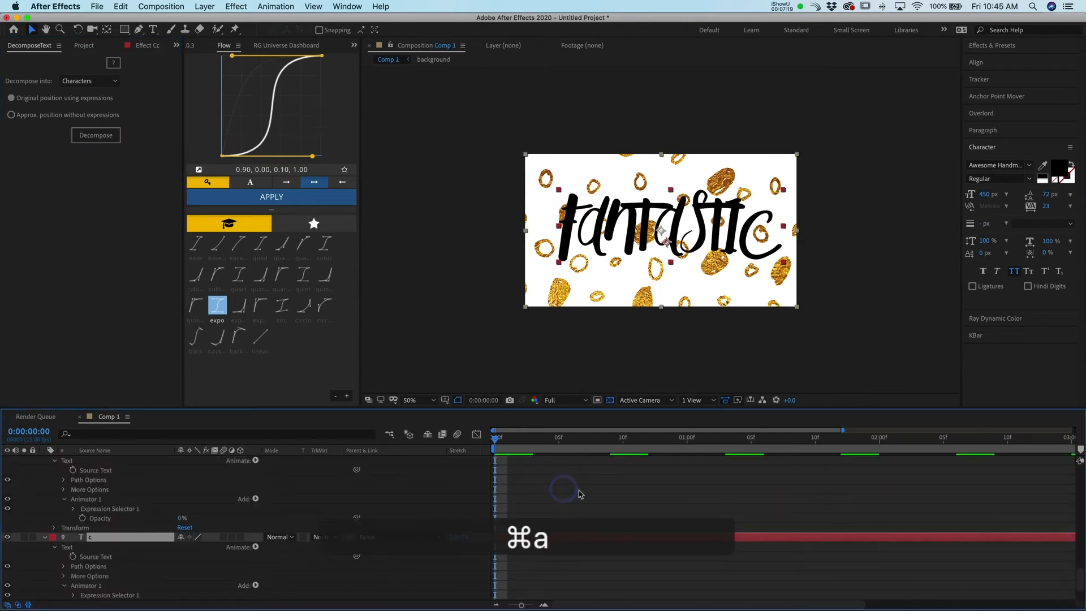
{"action": "left_click", "coordinate": [45, 541]}
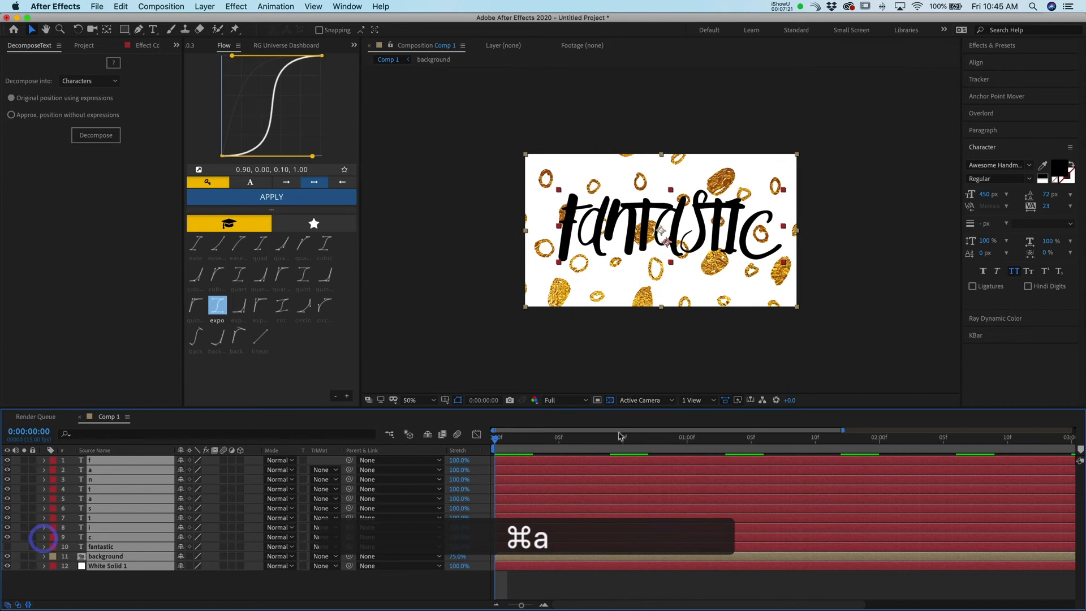
{"action": "left_click", "coordinate": [520, 453]}
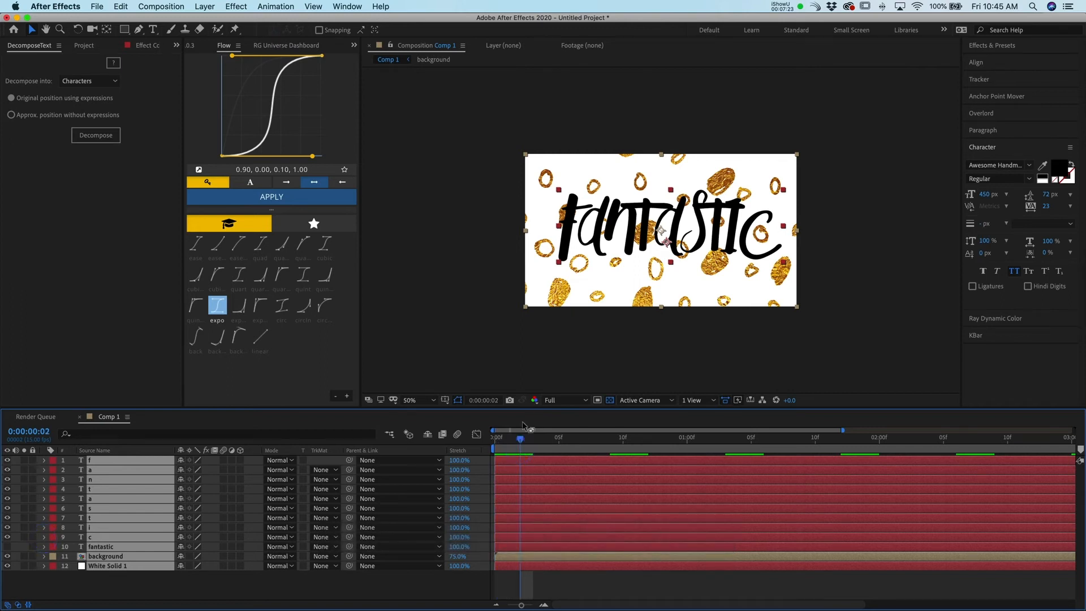
{"action": "key", "text": "Home"}
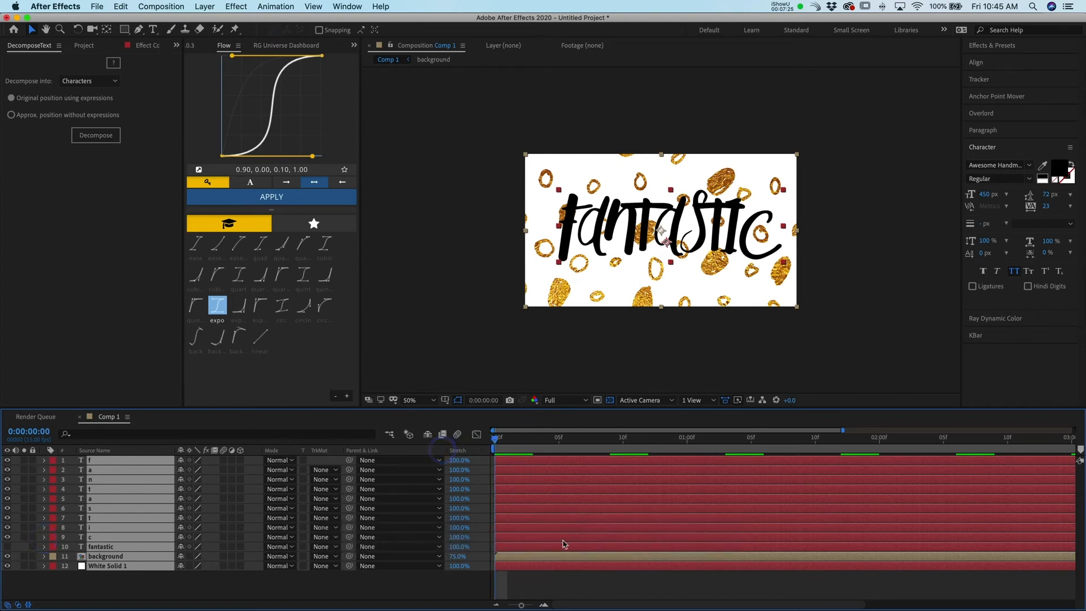
- Add a Position keyframe at the start to every letter layer and the fantastic layer, excluding the background and White Solid 1
{"action": "left_click", "coordinate": [534, 564], "text": "super"}
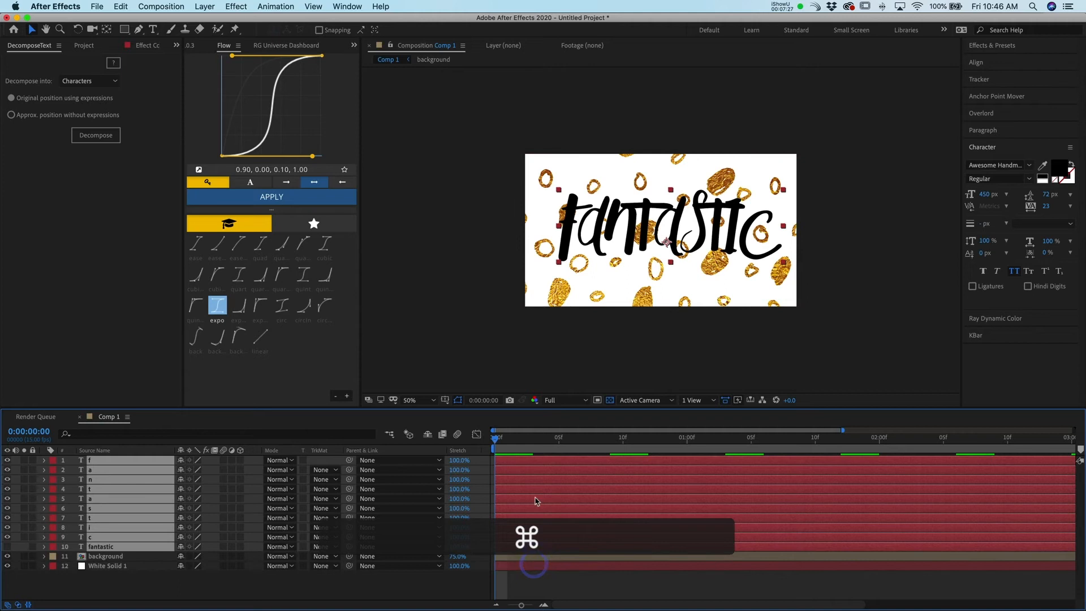
{"action": "key", "text": "alt+p"}
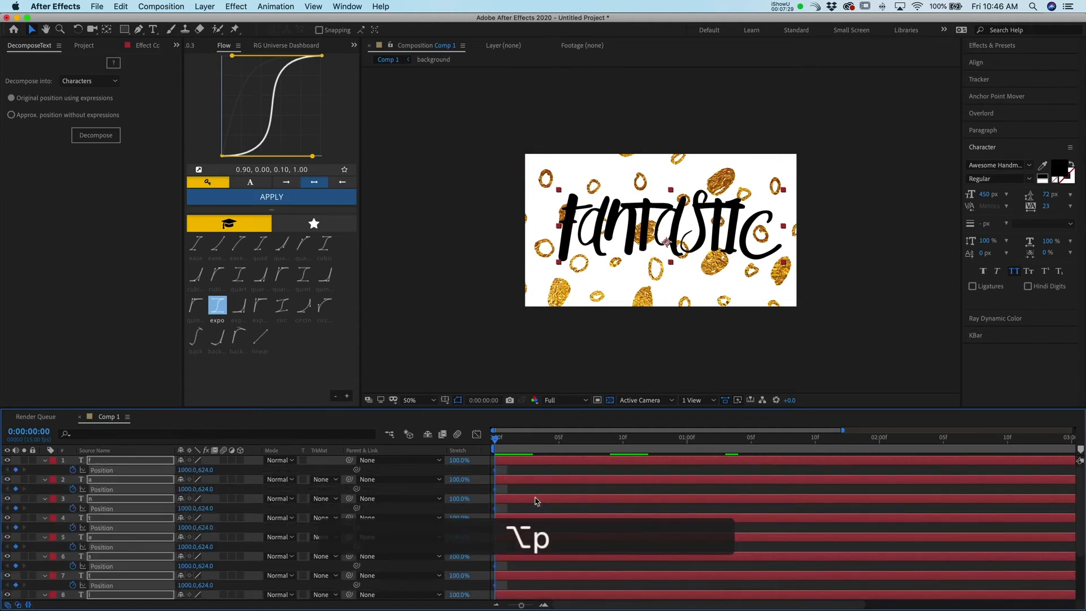
{"action": "scroll", "coordinate": [536, 501], "scroll_direction": "down", "scroll_amount": 2}
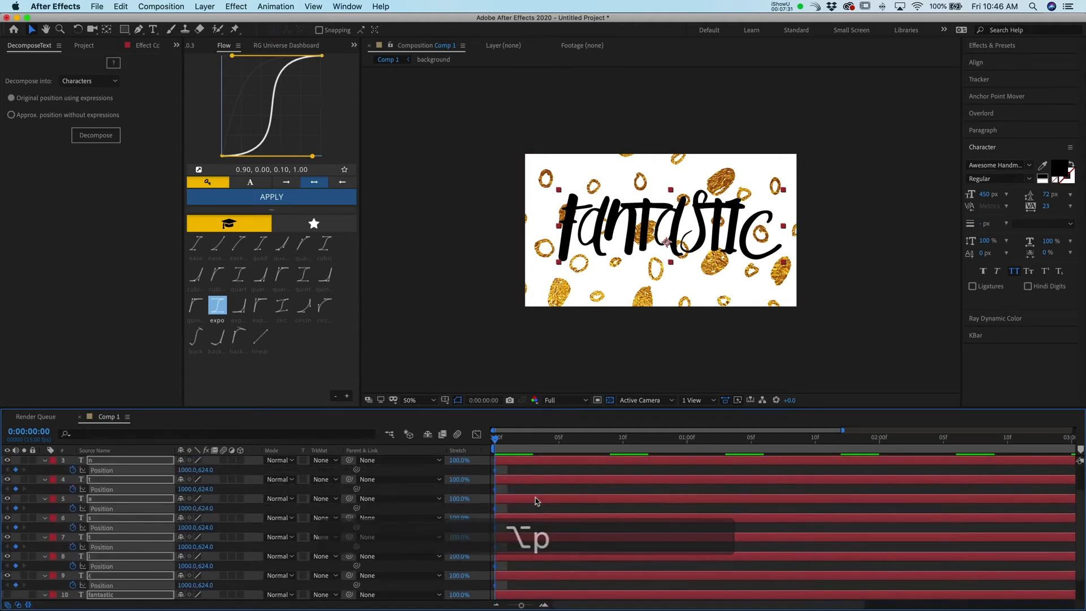
- Shift the new Position keyframes of all text layers to the 1-second mark
{"action": "key", "text": "alt+Right"}
{"action": "key", "text": "alt+Right"}
{"action": "key", "text": "alt+Right"}
{"action": "key", "text": "alt+Right"}
{"action": "key", "text": "alt+Right"}
{"action": "key", "text": "alt+Right"}
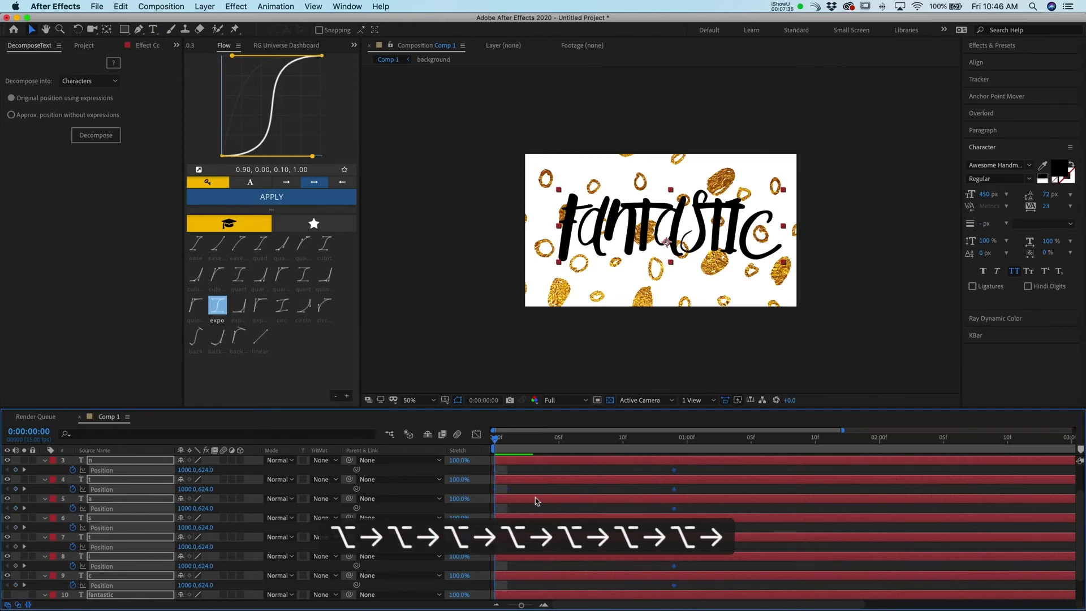
{"action": "left_click", "coordinate": [563, 473]}
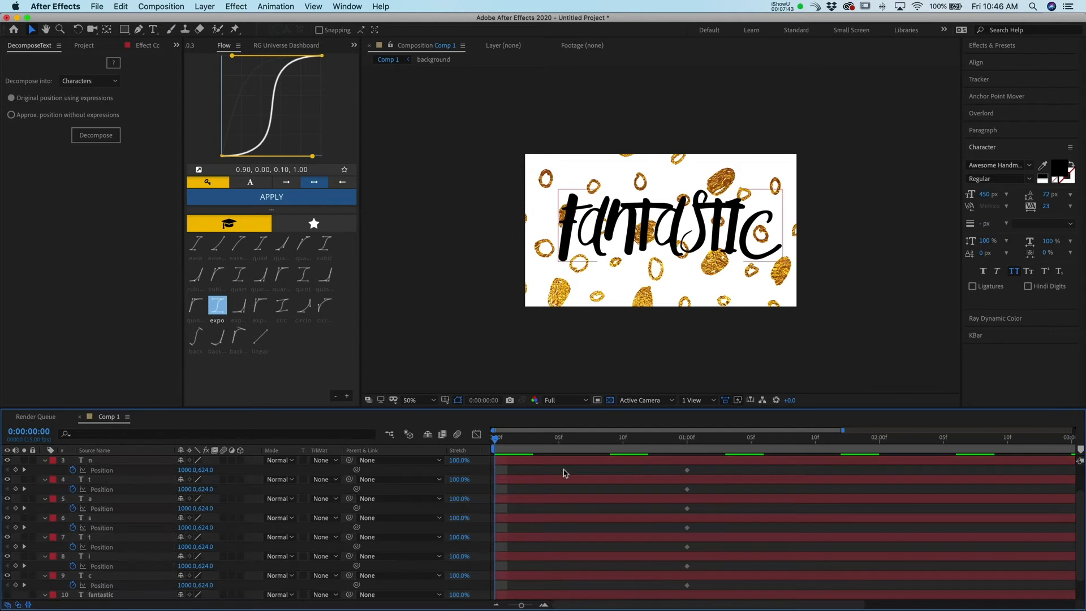
{"action": "left_click", "coordinate": [516, 462]}
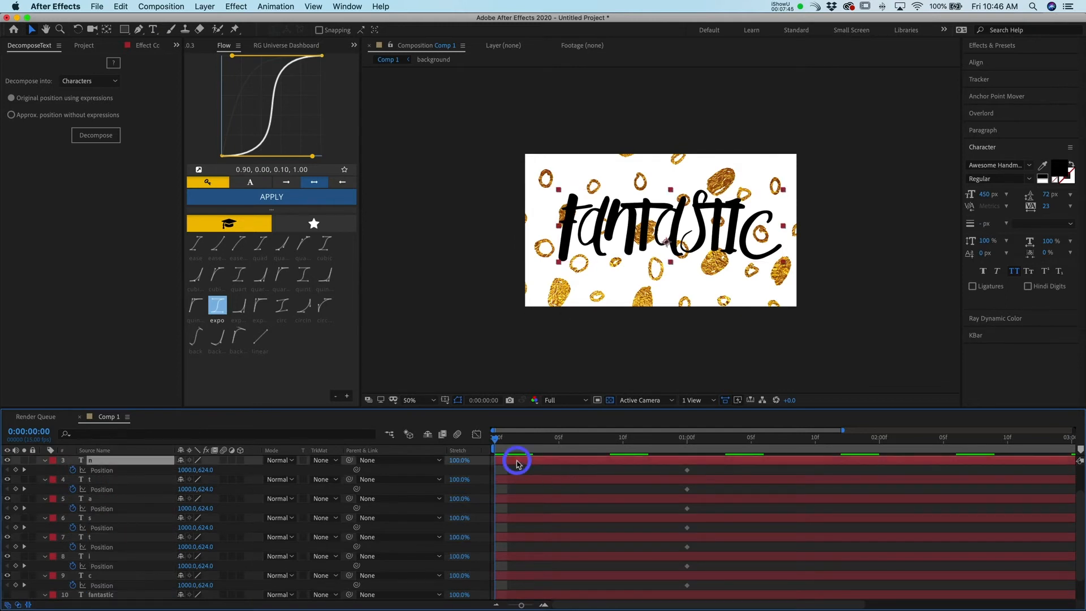
{"action": "left_click_drag", "start_coordinate": [565, 250], "coordinate": [538, 230]}
{"action": "key", "text": "super+z"}
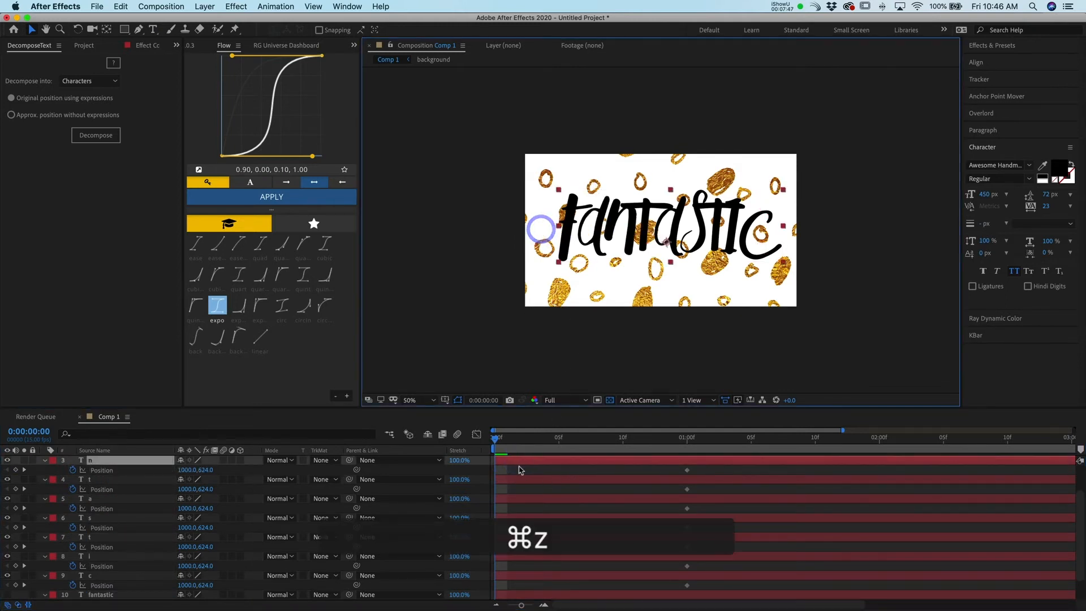
- At frame 0, move the f off the frame's upper-left corner and the first a and n below the frame
{"action": "scroll", "coordinate": [510, 482], "scroll_direction": "up", "scroll_amount": 2}
{"action": "left_click", "coordinate": [510, 462]}
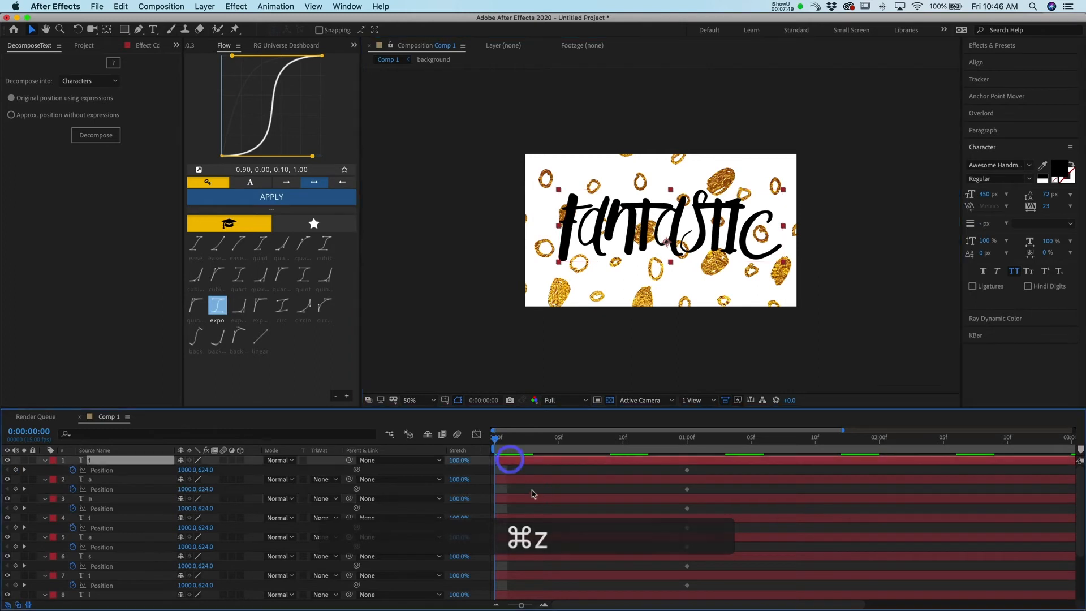
{"action": "left_click_drag", "start_coordinate": [575, 232], "coordinate": [491, 144]}
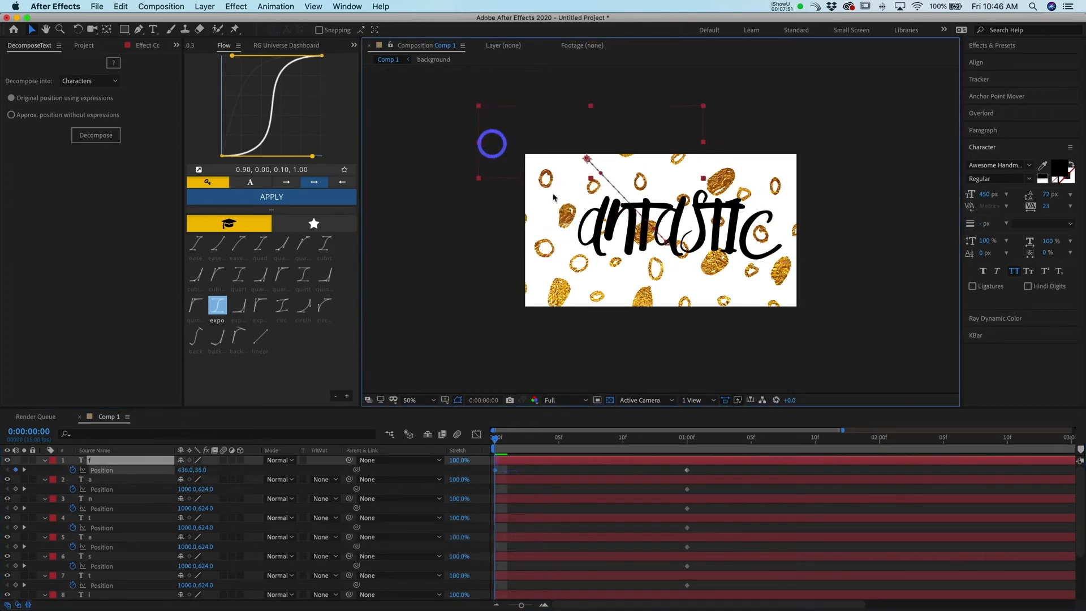
{"action": "left_click_drag", "start_coordinate": [589, 240], "coordinate": [547, 364]}
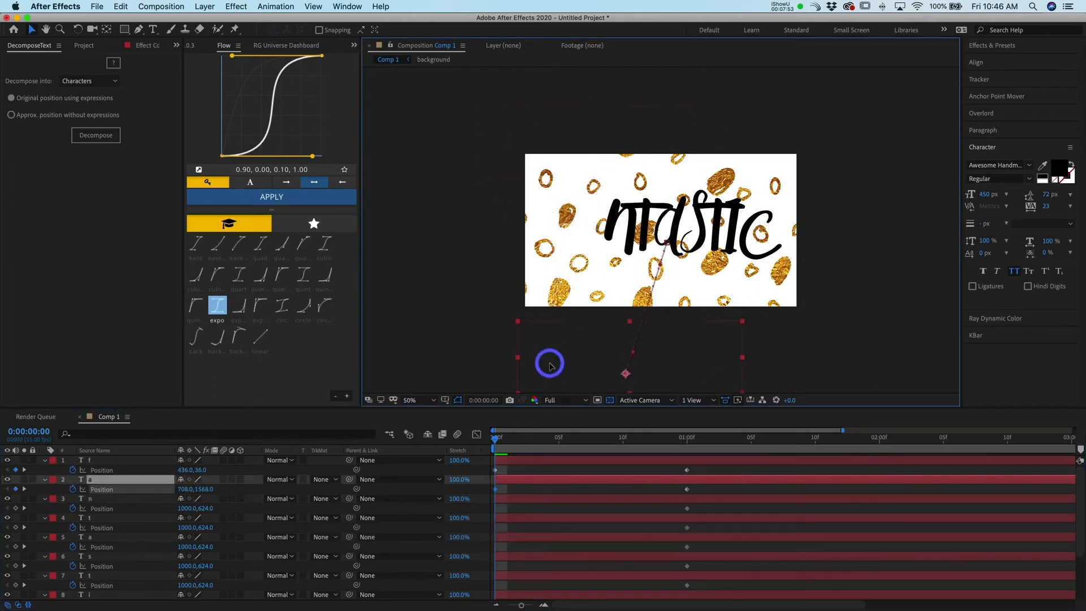
{"action": "left_click_drag", "start_coordinate": [611, 243], "coordinate": [656, 355]}
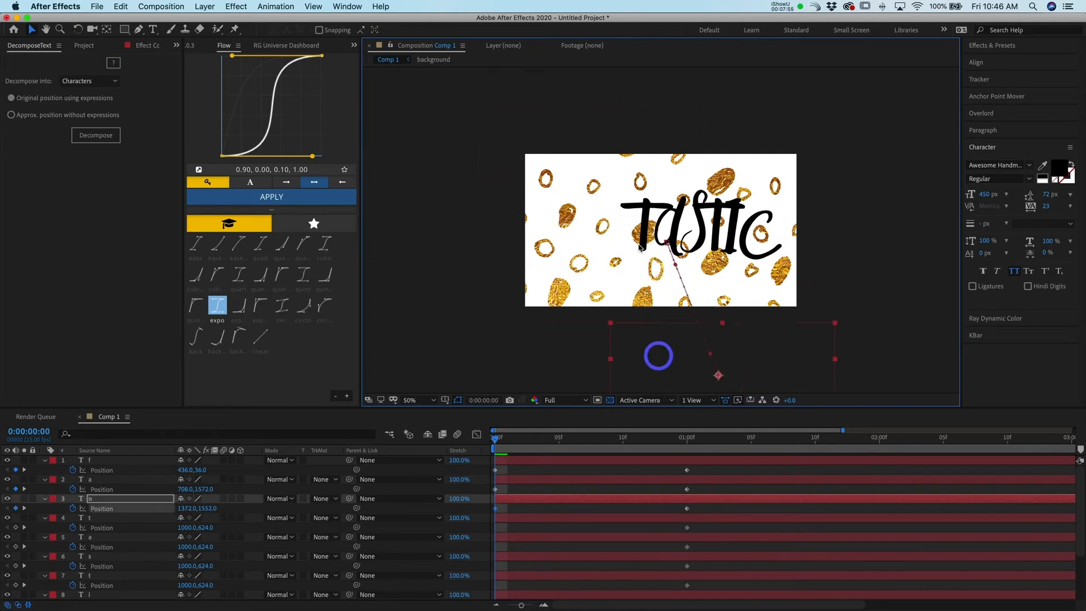
- At frame 0, move the remaining letters t, a, s, t, i and c outside the frame in different directions above, beside and below it
{"action": "left_click_drag", "start_coordinate": [642, 224], "coordinate": [634, 93]}
{"action": "left_click_drag", "start_coordinate": [675, 225], "coordinate": [757, 110]}
{"action": "left_click_drag", "start_coordinate": [704, 227], "coordinate": [852, 155]}
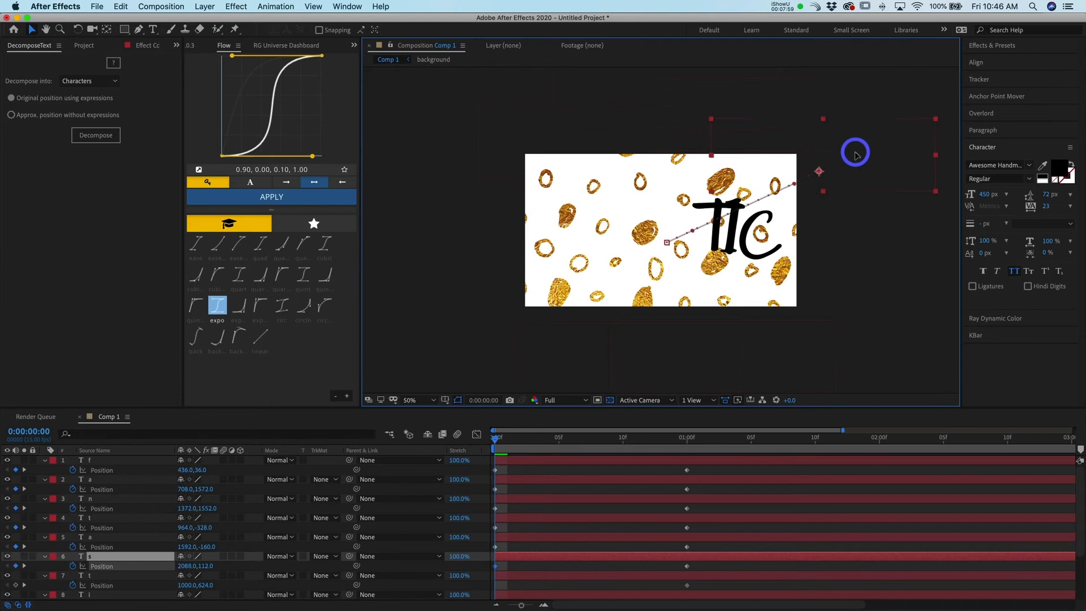
{"action": "left_click_drag", "start_coordinate": [715, 240], "coordinate": [839, 337]}
{"action": "left_click_drag", "start_coordinate": [813, 203], "coordinate": [851, 164]}
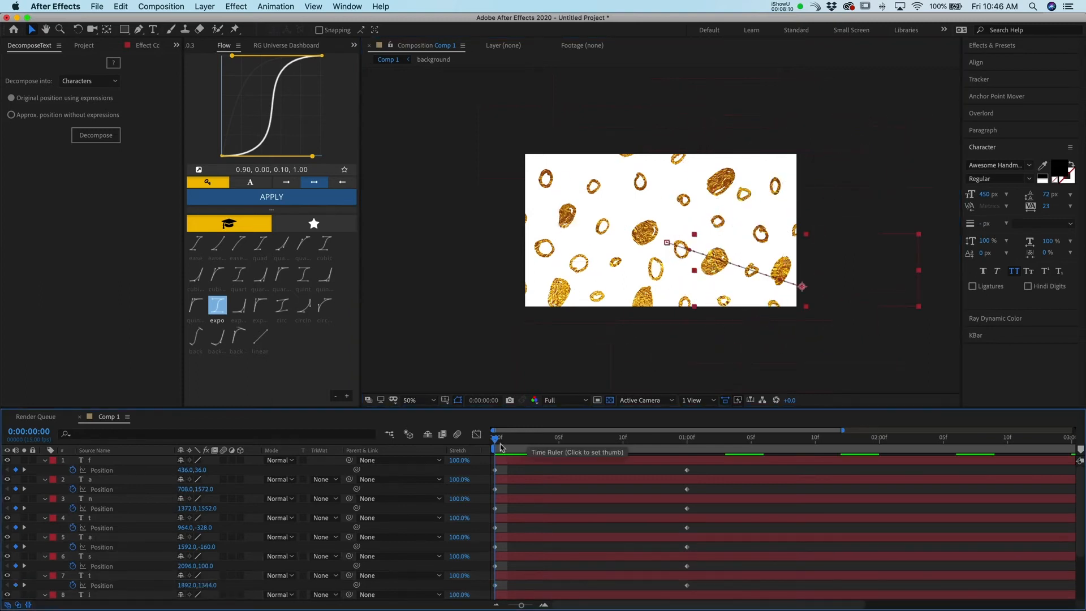
- Play back the animation to review how the letters fly in
{"action": "key", "text": "space"}
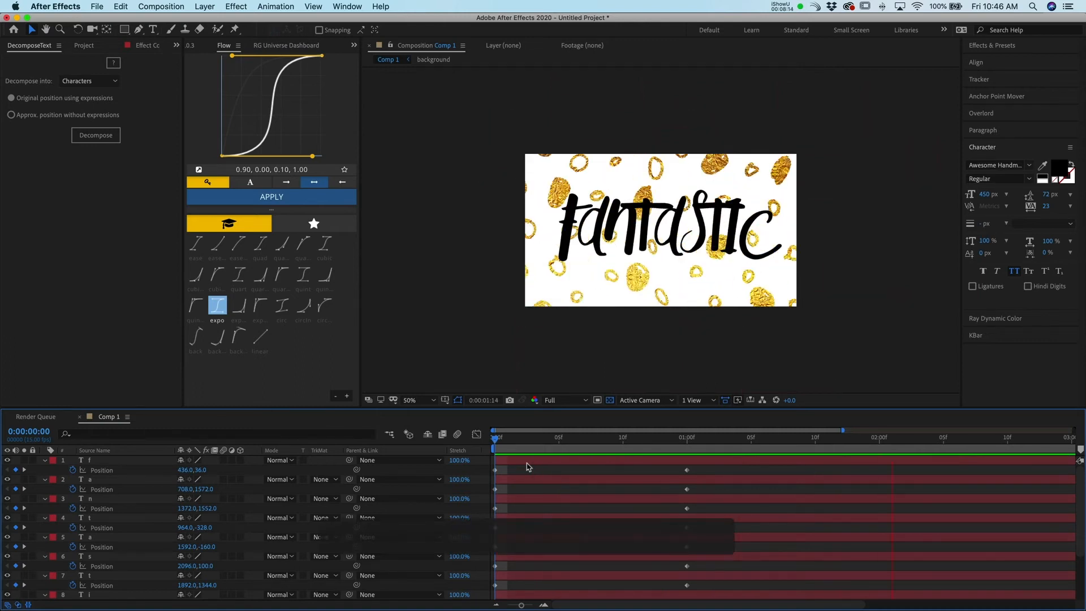
{"action": "key", "text": "space"}
{"action": "scroll", "coordinate": [644, 480], "scroll_direction": "left", "scroll_amount": 10}
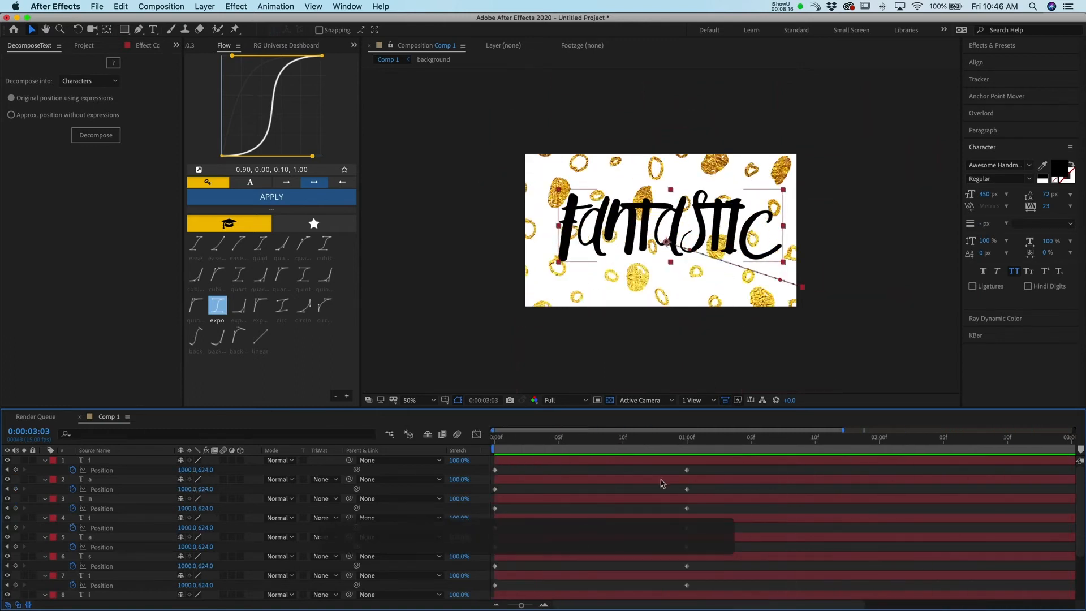
- Move the ending Position keyframes of the first seven letter layers five frames further, to 1 second 5 frames
{"action": "left_click", "coordinate": [672, 468]}
{"action": "key", "text": "super+z"}
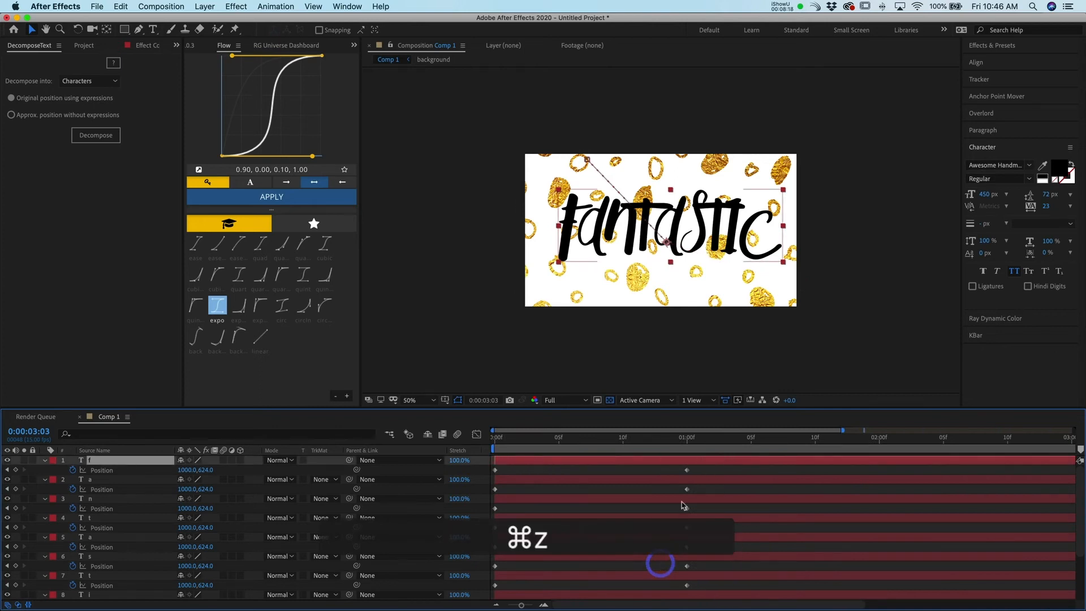
{"action": "left_click_drag", "start_coordinate": [681, 473], "coordinate": [702, 590]}
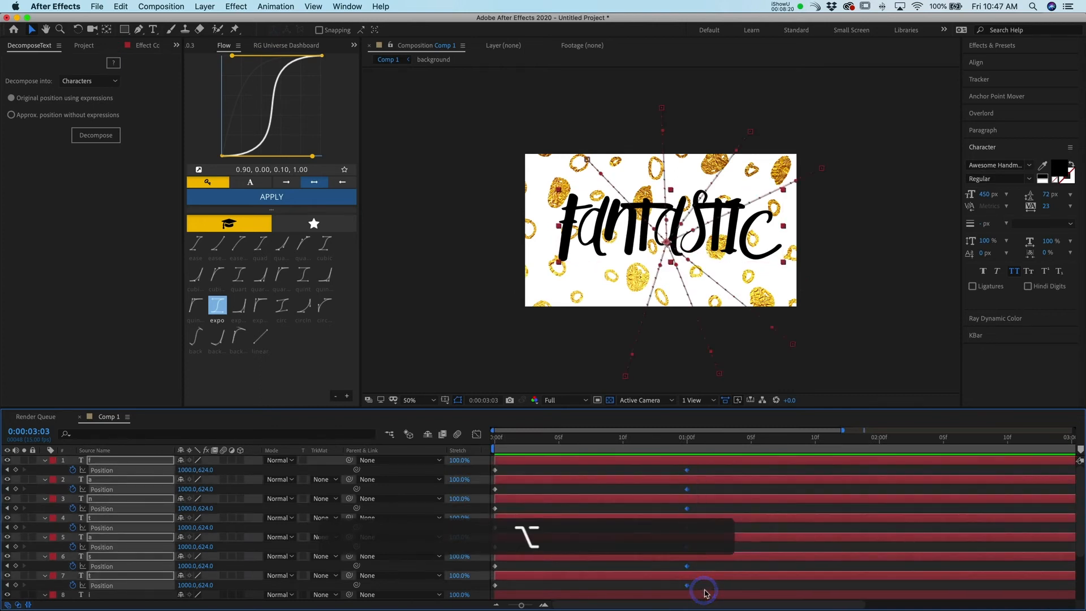
{"action": "key", "text": "alt+Right"}
{"action": "key", "text": "alt+Right"}
{"action": "key", "text": "alt+Right"}
{"action": "key", "text": "alt+Right"}
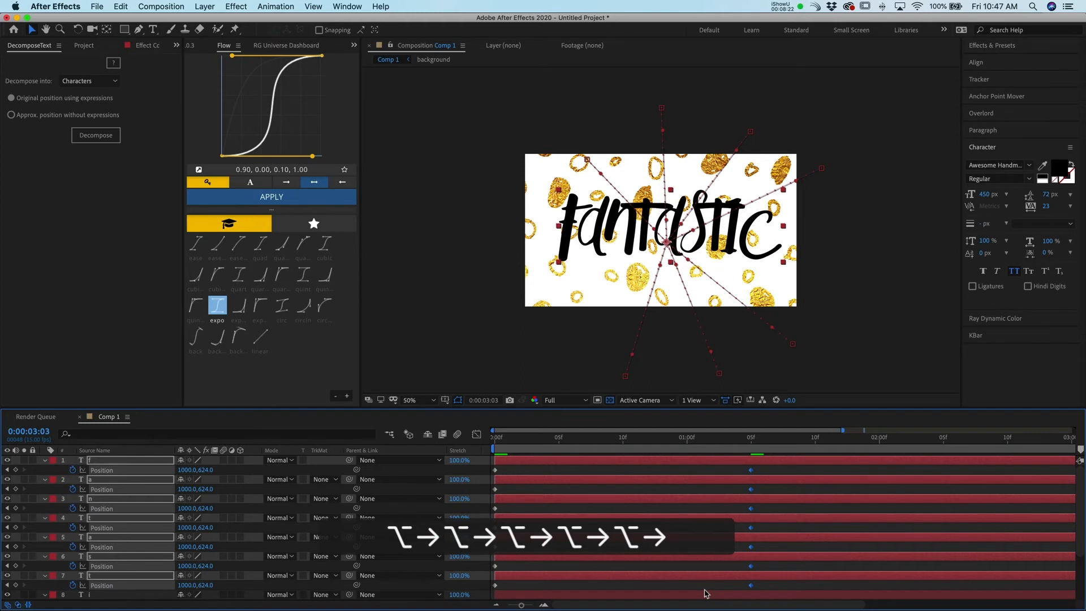
- Preview the slower letter animation from the start of the timeline
{"action": "left_click_drag", "start_coordinate": [535, 442], "coordinate": [437, 462]}
{"action": "key", "text": "space"}
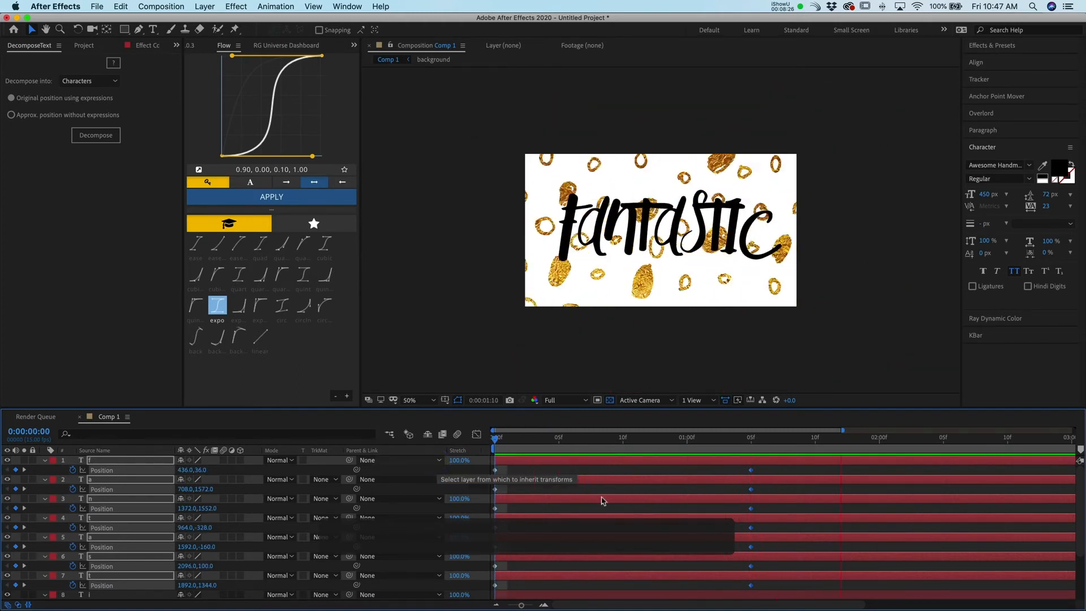
{"action": "left_click", "coordinate": [663, 452]}
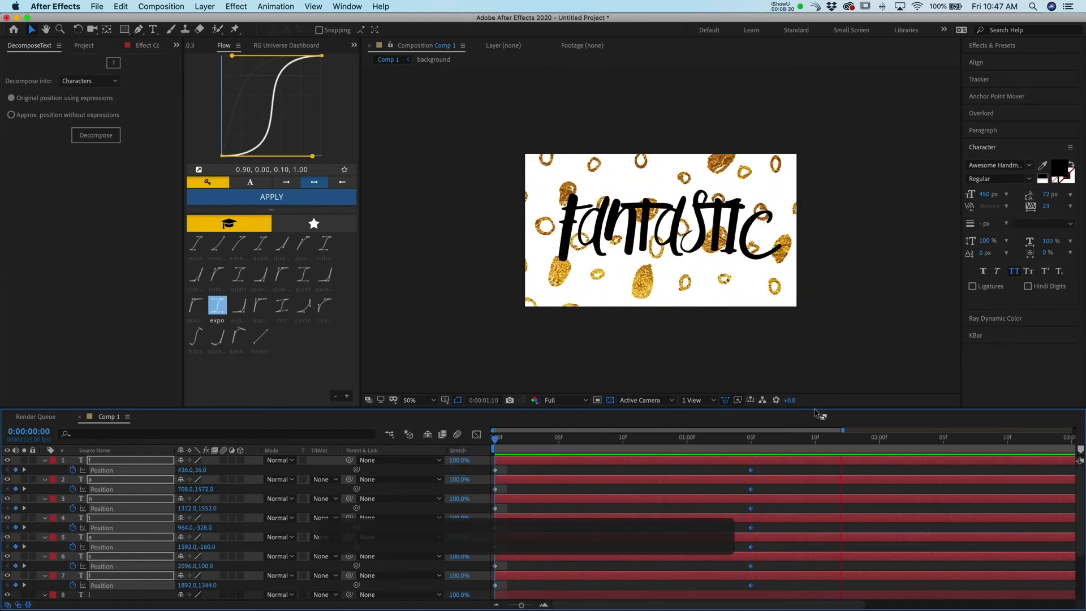
- Change the frame rate of Comp 1 to 12 frames per second
{"action": "key", "text": "super+a"}
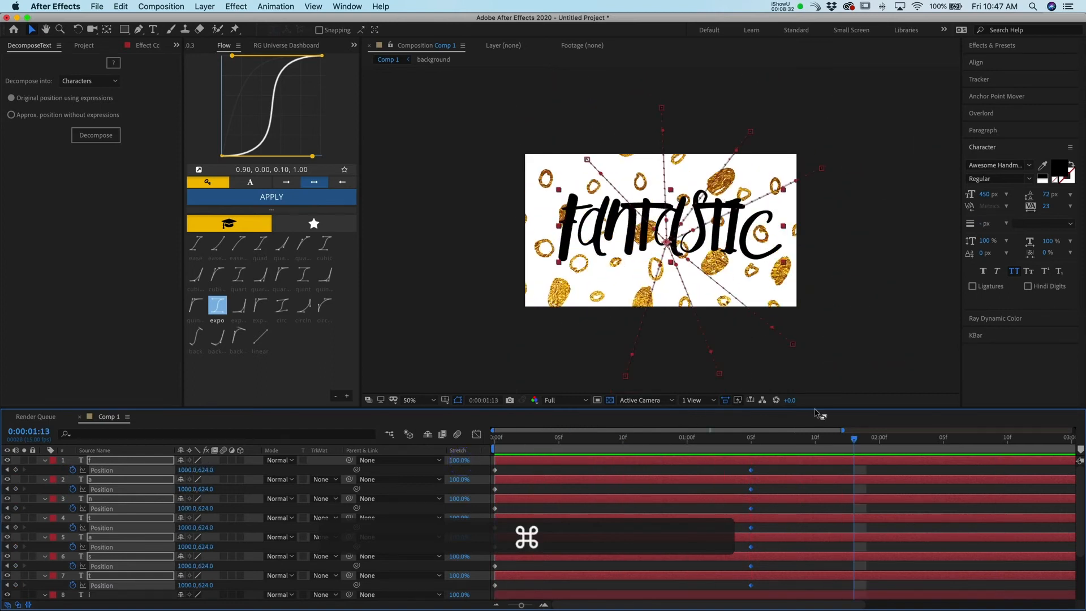
{"action": "key", "text": "super+k"}
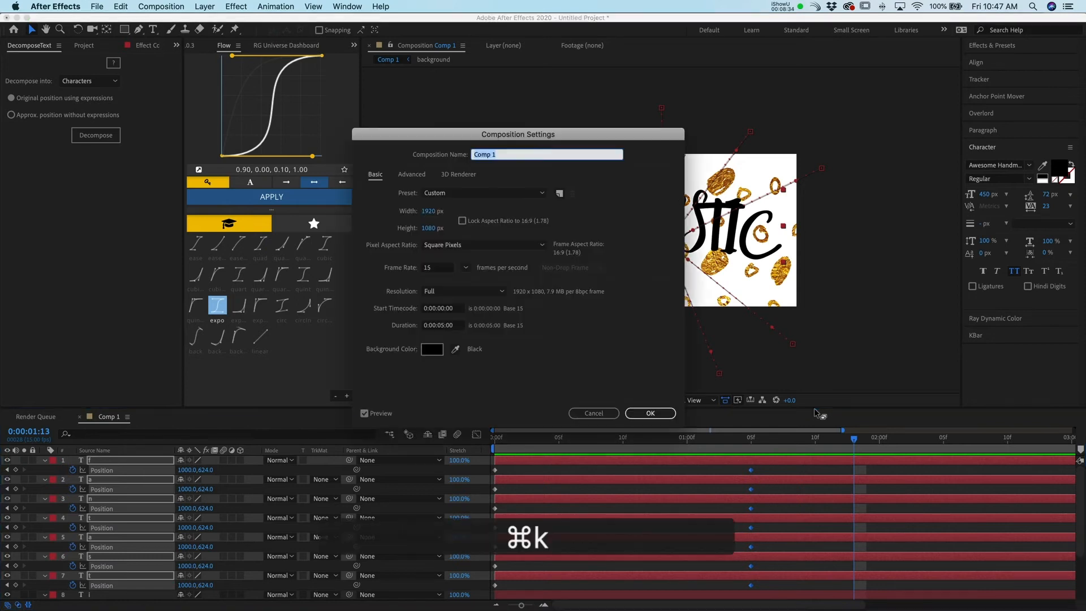
{"action": "left_click", "coordinate": [466, 270]}
{"action": "left_click", "coordinate": [473, 287]}
{"action": "left_click", "coordinate": [645, 413]}
- Preview the letter animation from the start at 12 fps to check the stop-motion look
{"action": "left_click_drag", "start_coordinate": [767, 440], "coordinate": [449, 444]}
{"action": "key", "text": "space"}
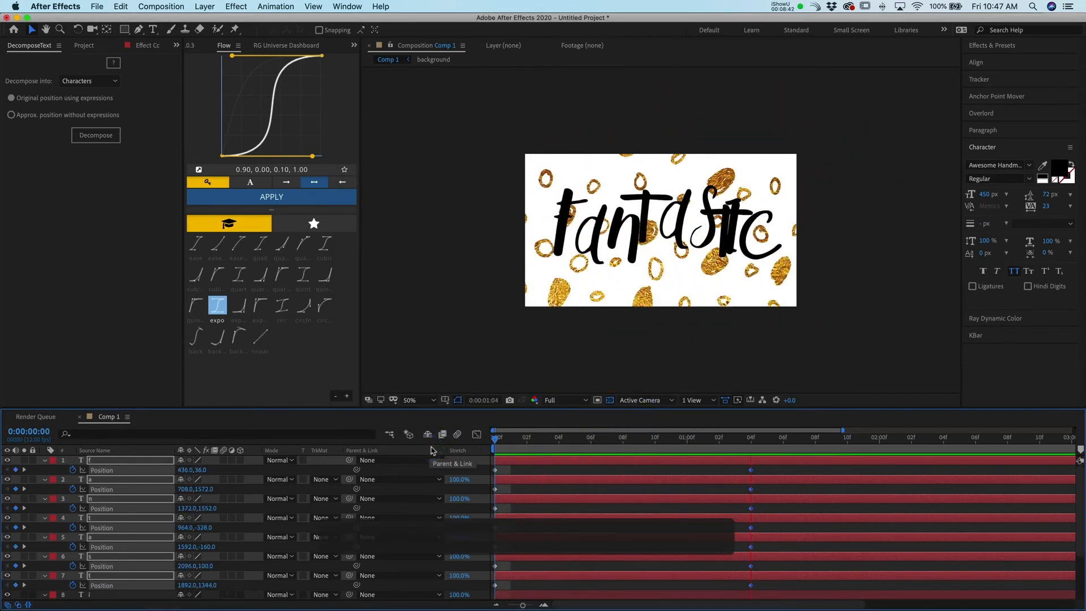
{"action": "key", "text": "space"}
{"action": "left_click_drag", "start_coordinate": [547, 450], "coordinate": [484, 450]}
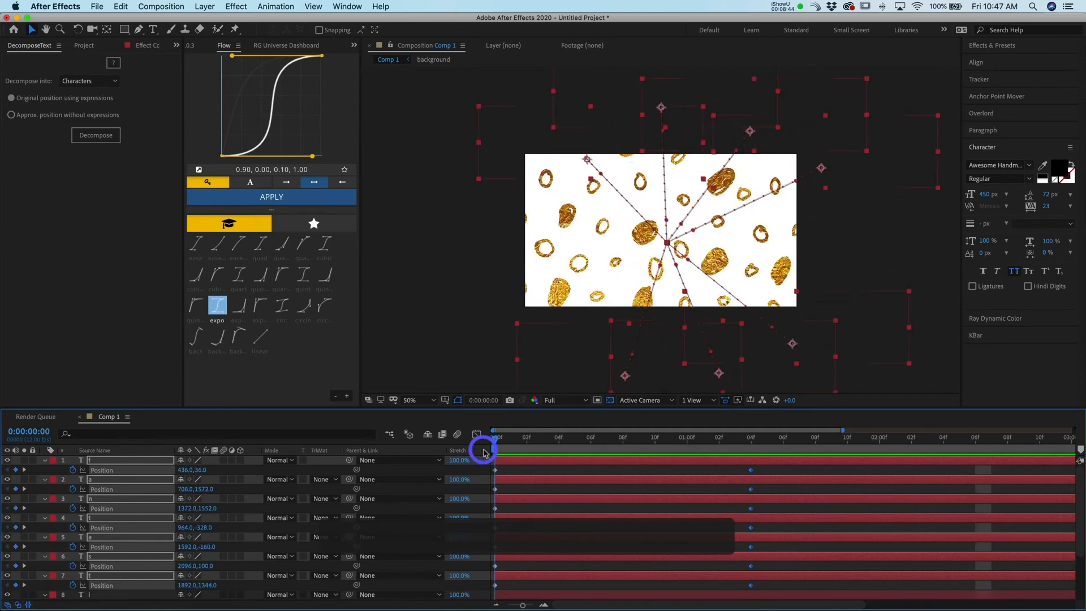
{"action": "key", "text": "space"}
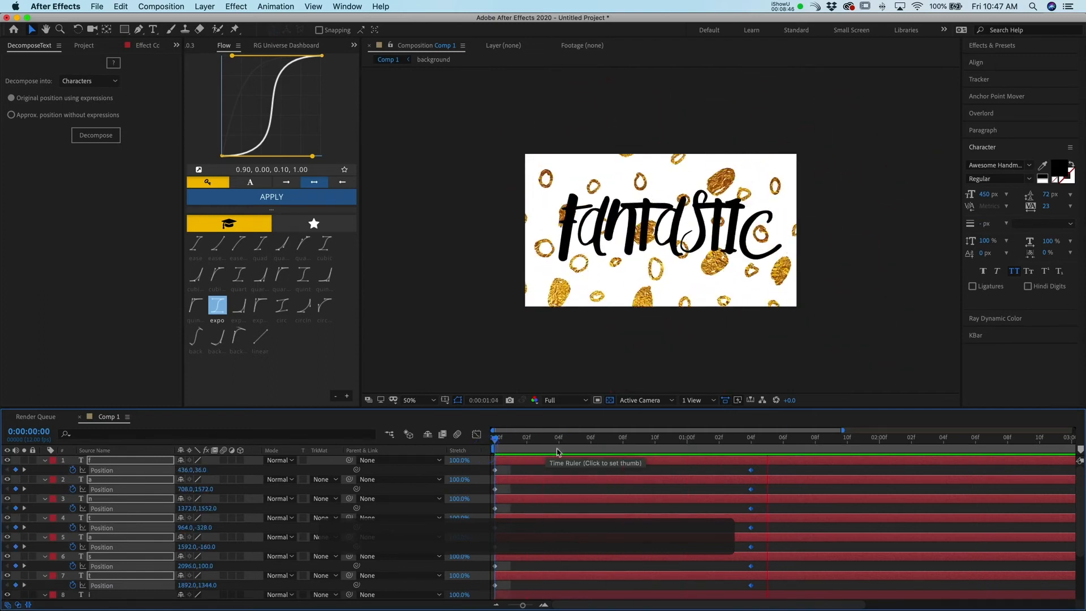
{"action": "key", "text": "space"}
- Stagger the letter layers to start at frame 2 (first a), 5 (n), 7 (first t), 3 (second a) and 4 (s)
{"action": "left_click", "coordinate": [538, 466]}
{"action": "left_click_drag", "start_coordinate": [536, 477], "coordinate": [695, 516]}
{"action": "left_click_drag", "start_coordinate": [565, 540], "coordinate": [647, 558]}
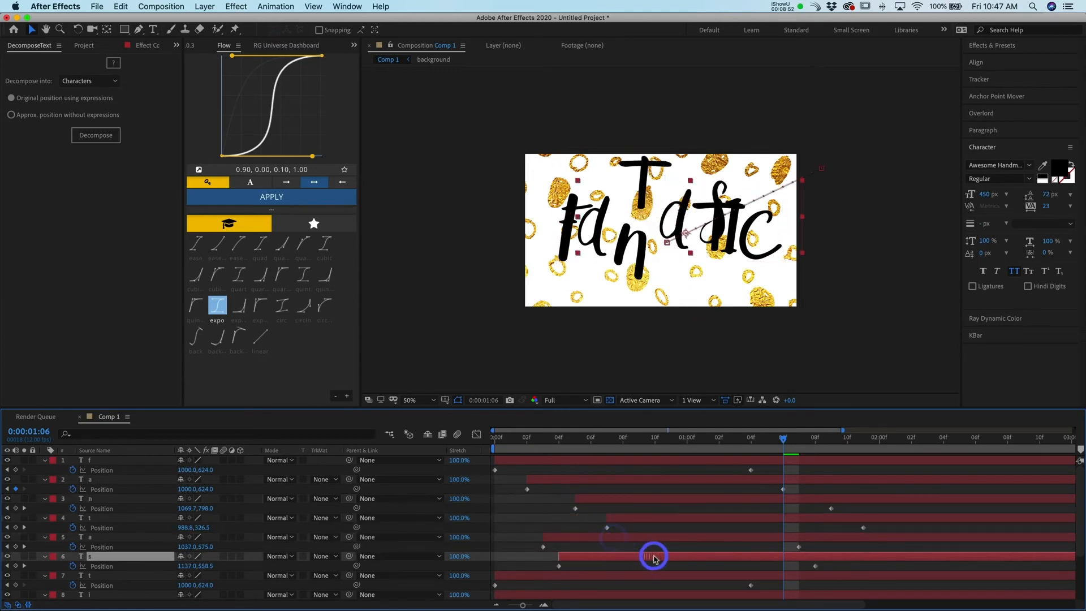
- Offset the second t and c layers to start at frame 7 and the i at 1 second 1 frame, and preview the staggered animation
{"action": "scroll", "coordinate": [547, 529], "scroll_direction": "down", "scroll_amount": 3}
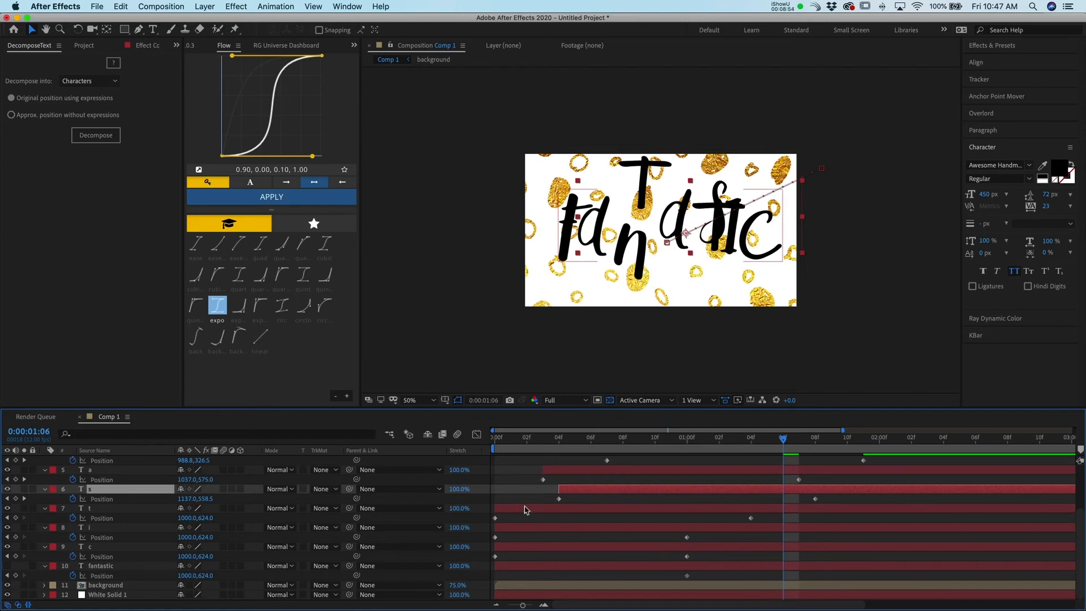
{"action": "left_click_drag", "start_coordinate": [524, 509], "coordinate": [637, 511]}
{"action": "left_click_drag", "start_coordinate": [571, 528], "coordinate": [779, 527]}
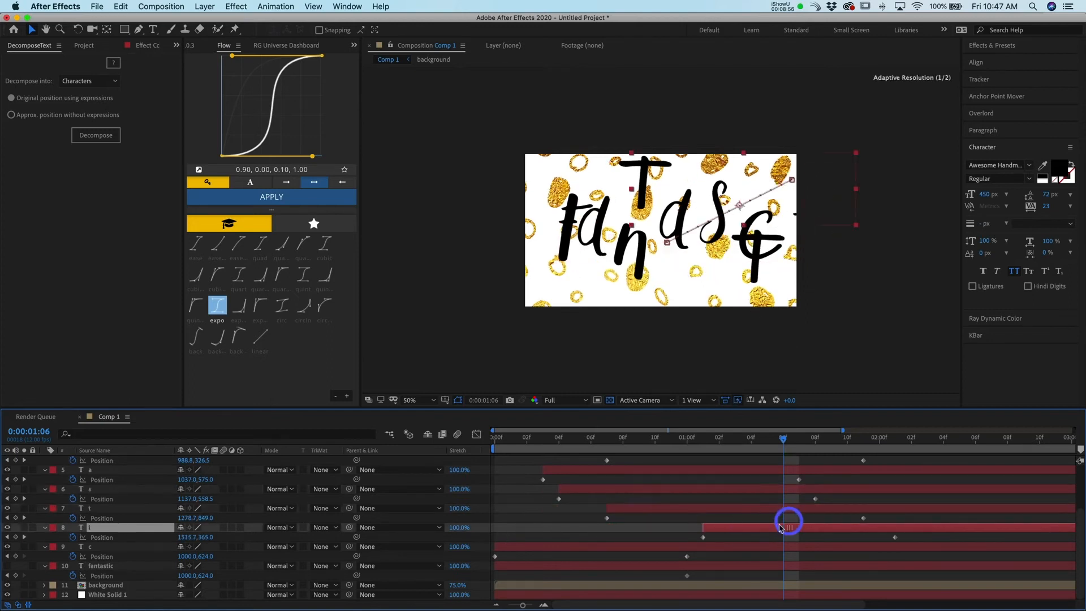
{"action": "left_click_drag", "start_coordinate": [636, 547], "coordinate": [747, 545]}
{"action": "left_click_drag", "start_coordinate": [649, 567], "coordinate": [717, 566]}
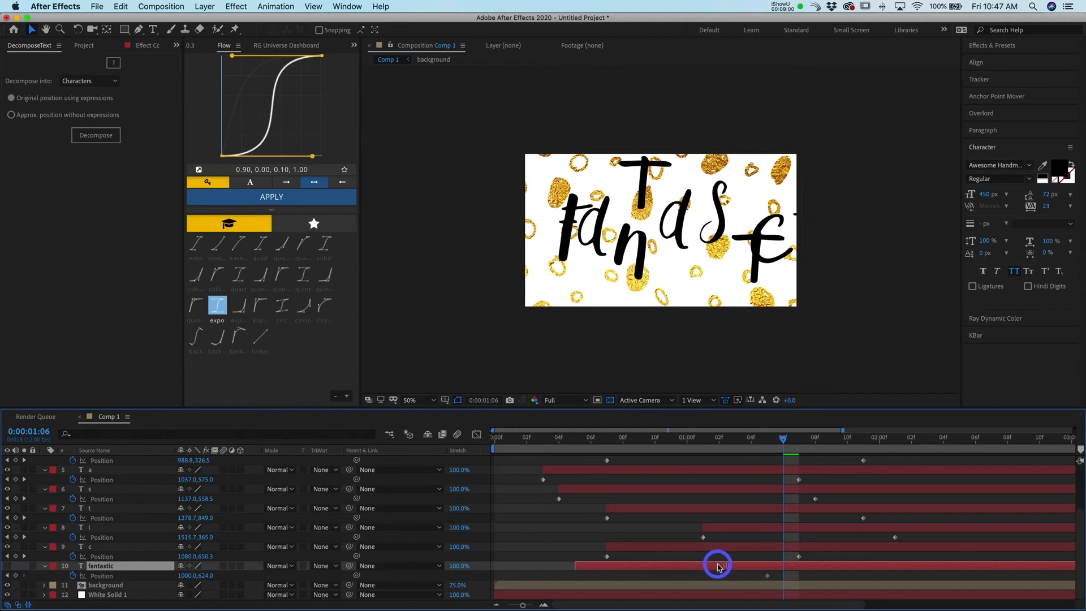
{"action": "left_click_drag", "start_coordinate": [651, 568], "coordinate": [587, 568]}
{"action": "left_click_drag", "start_coordinate": [718, 444], "coordinate": [404, 503]}
{"action": "key", "text": "space"}
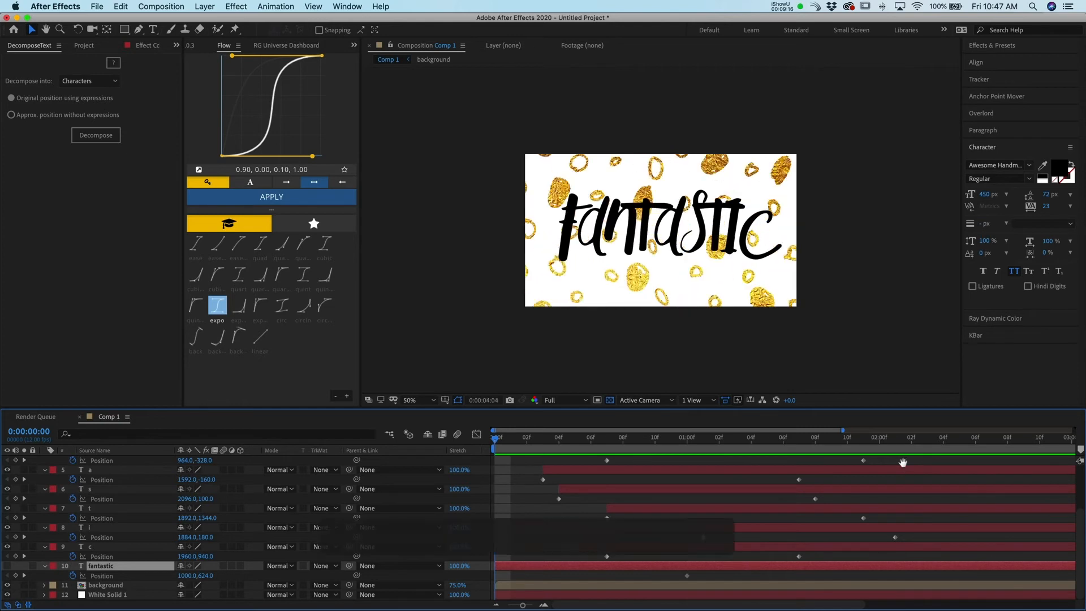
- Change the frame rate of Comp 1 to 8 frames per second
{"action": "key", "text": "super+k"}
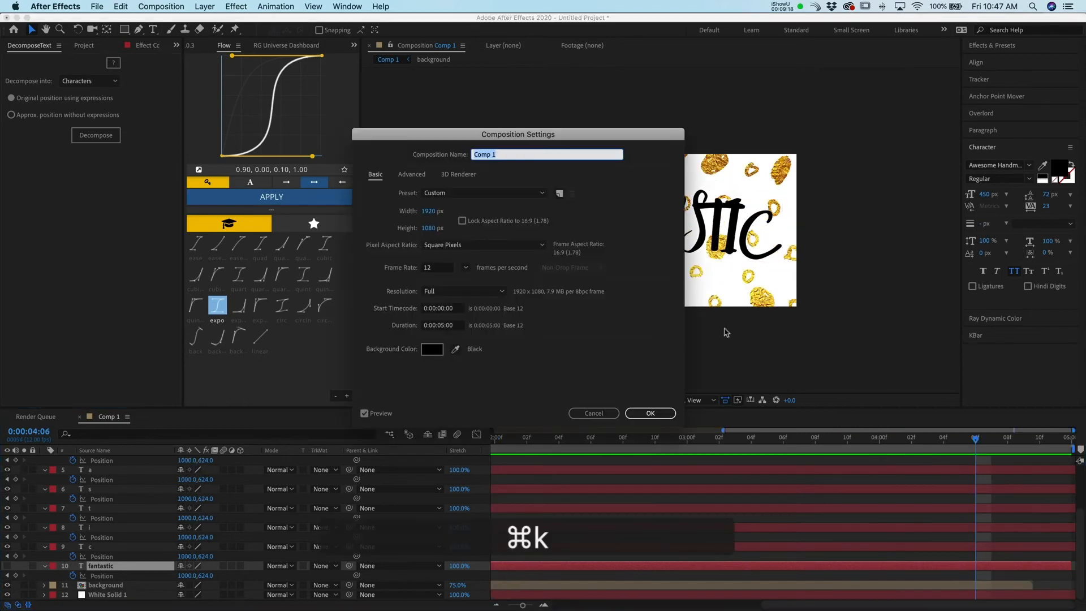
{"action": "left_click", "coordinate": [466, 267]}
{"action": "left_click", "coordinate": [484, 280]}
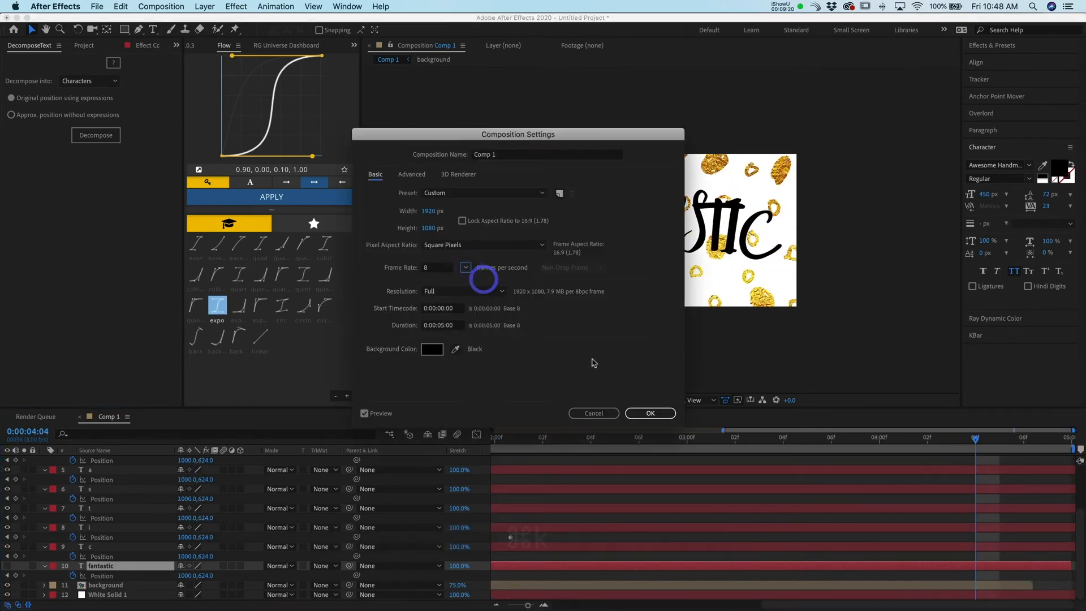
{"action": "left_click", "coordinate": [651, 413]}
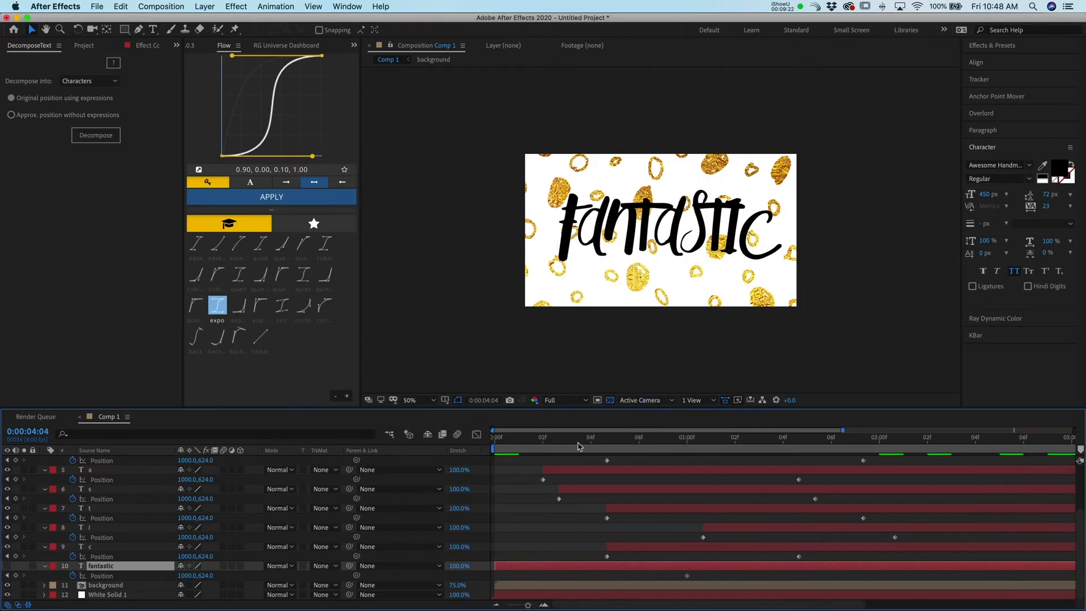
- Preview the staggered letter animation from the start at 8 fps
{"action": "left_click", "coordinate": [411, 472]}
{"action": "key", "text": "Home"}
{"action": "key", "text": "space"}
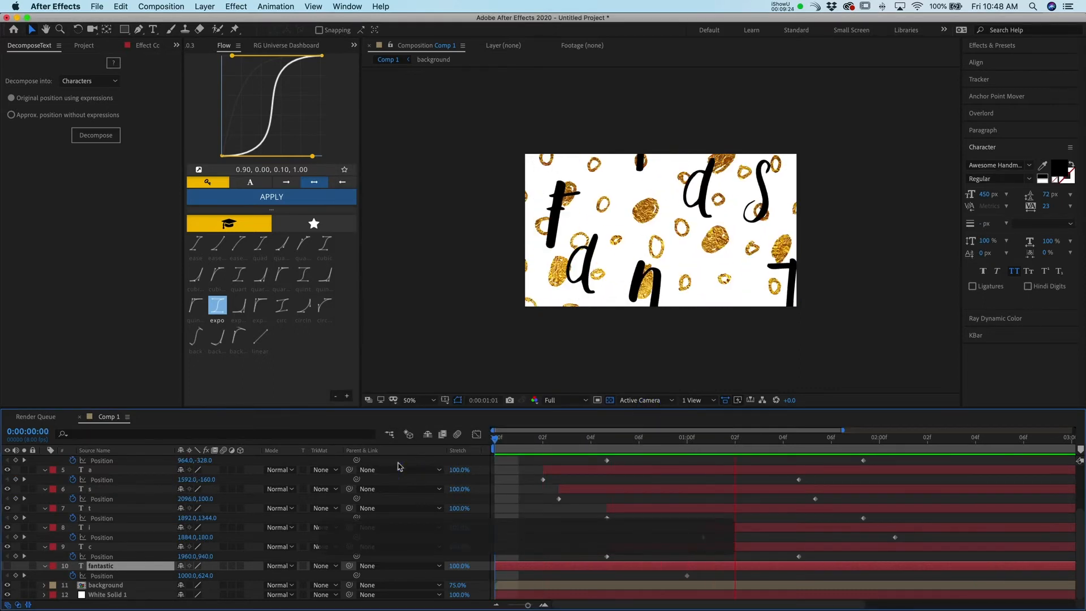
{"action": "key", "text": "space"}
{"action": "left_click_drag", "start_coordinate": [559, 446], "coordinate": [459, 457]}
{"action": "key", "text": "space"}
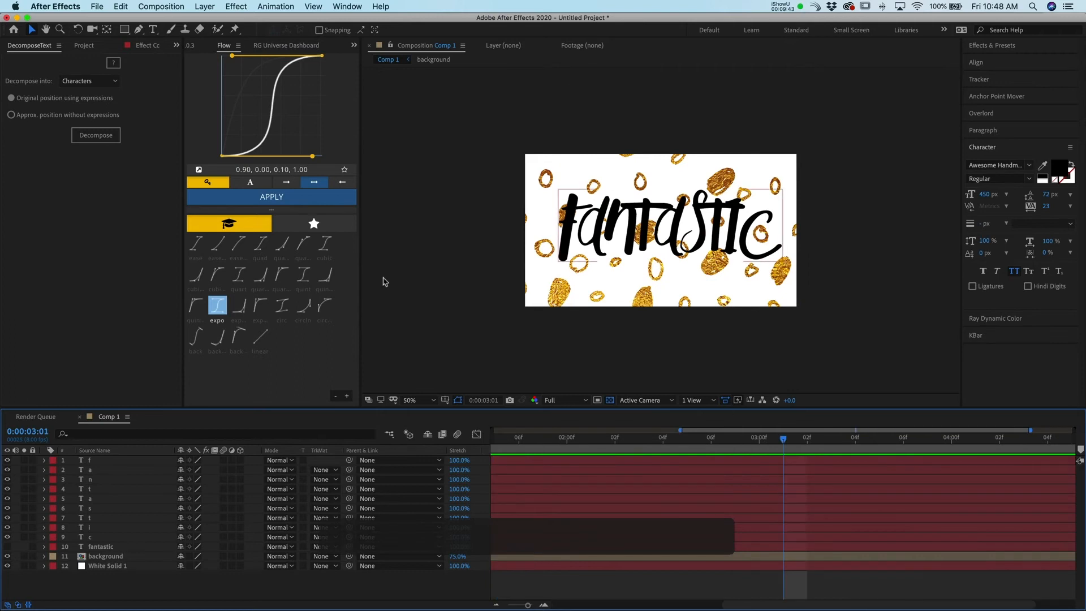
- Apply the saved wiggle(5, 1) expression to the Position of the f layer and preview the animation from the start
{"action": "left_click", "coordinate": [659, 462]}
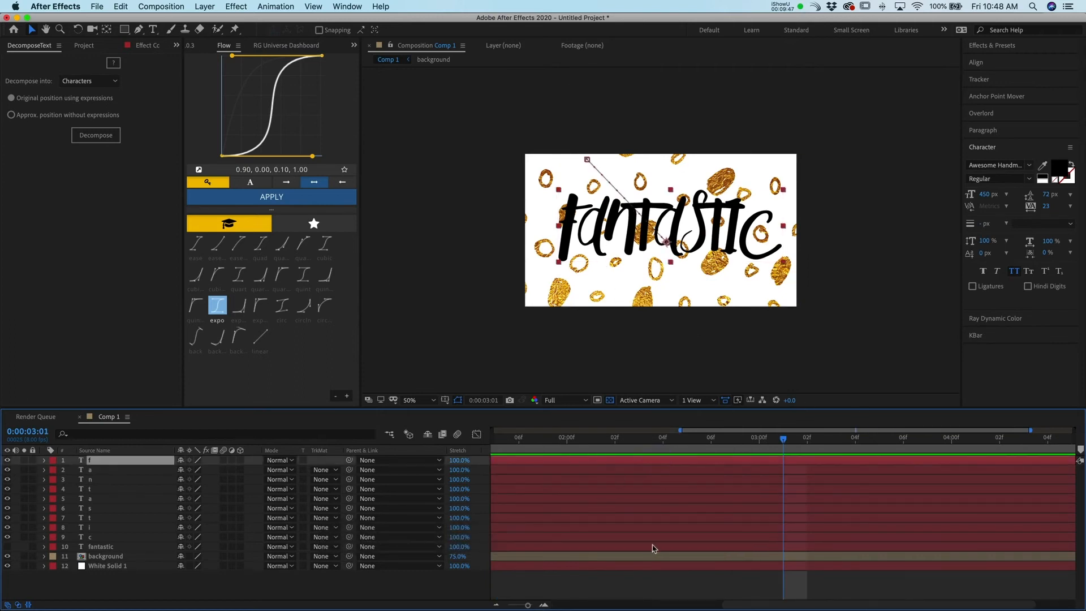
{"action": "scroll", "coordinate": [649, 548], "scroll_direction": "left", "scroll_amount": 5}
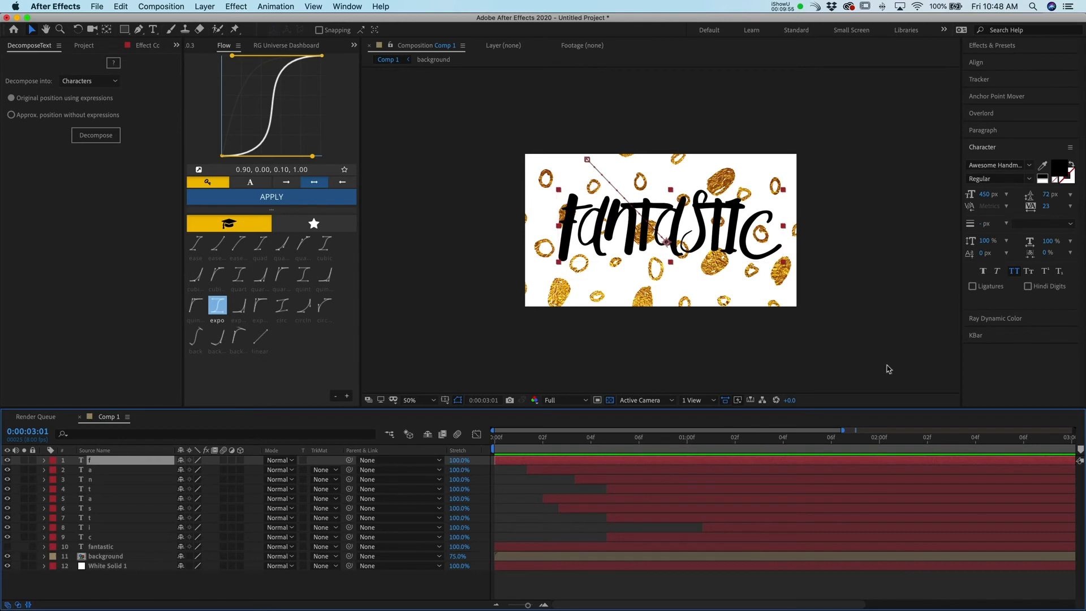
{"action": "left_click_drag", "start_coordinate": [652, 448], "coordinate": [782, 440]}
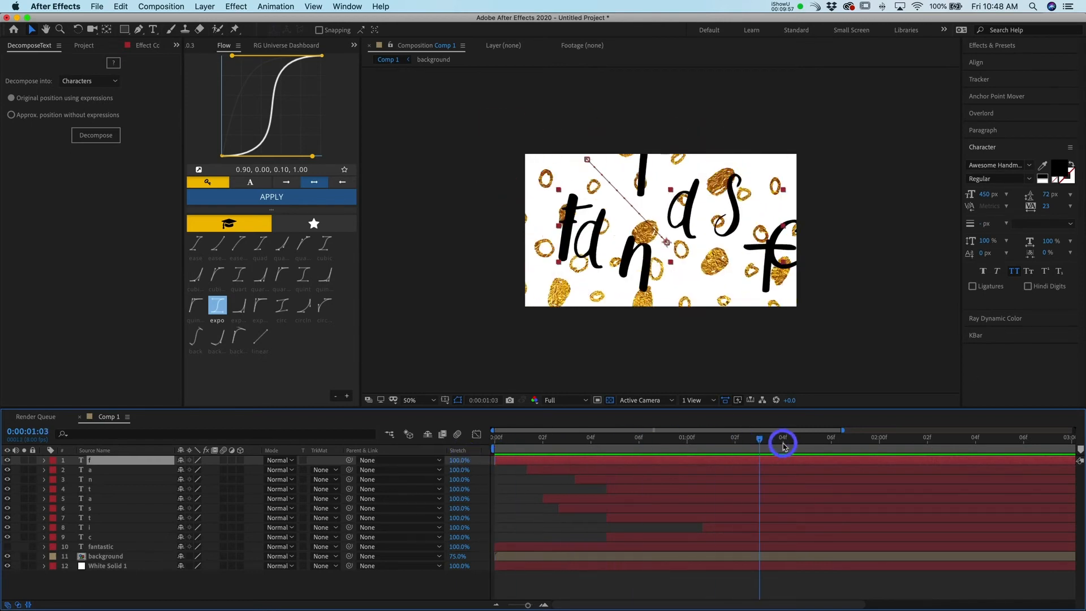
{"action": "left_click", "coordinate": [1011, 335]}
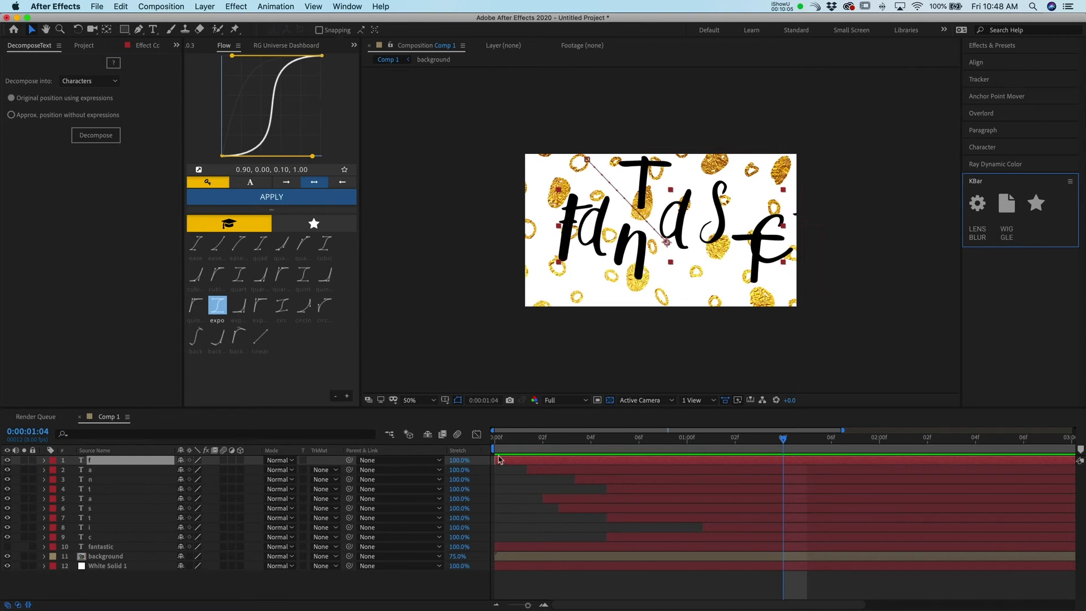
{"action": "key", "text": "p"}
{"action": "left_click", "coordinate": [102, 470]}
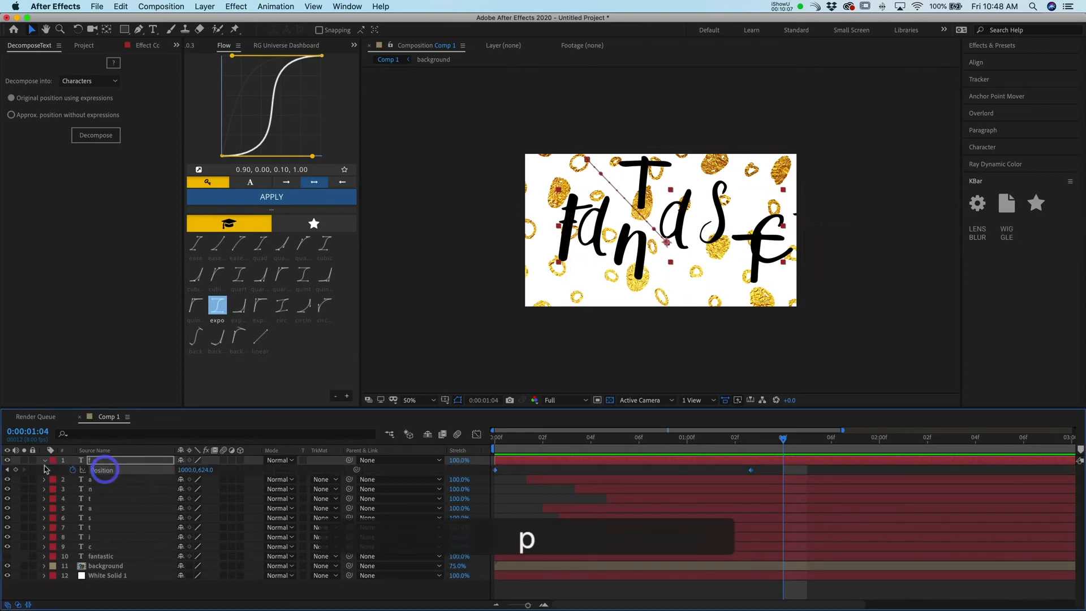
{"action": "left_click", "coordinate": [1007, 233]}
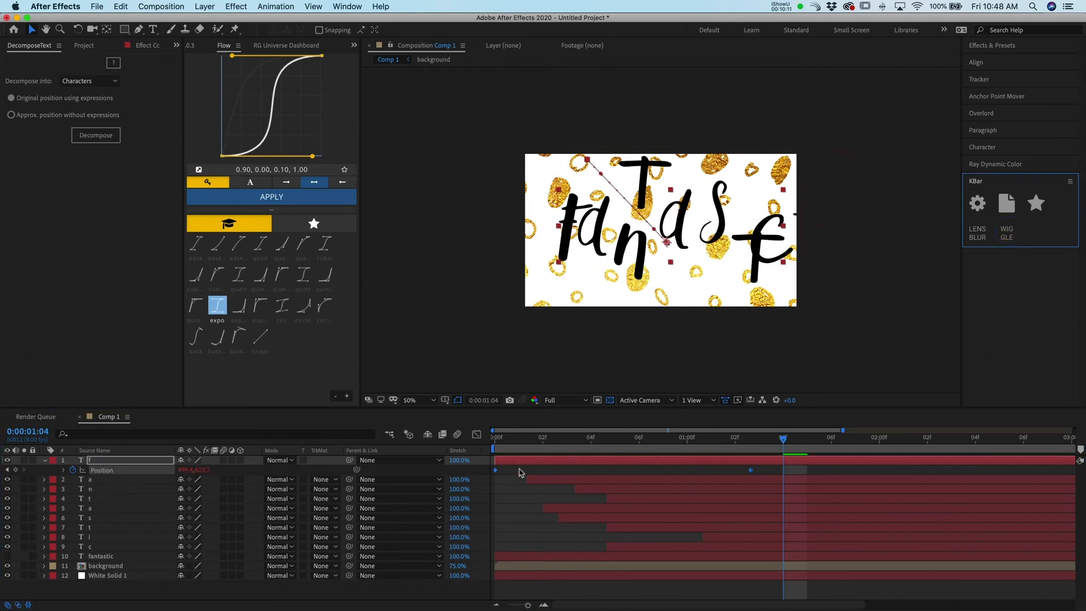
{"action": "left_click_drag", "start_coordinate": [589, 446], "coordinate": [502, 446]}
{"action": "key", "text": "space"}
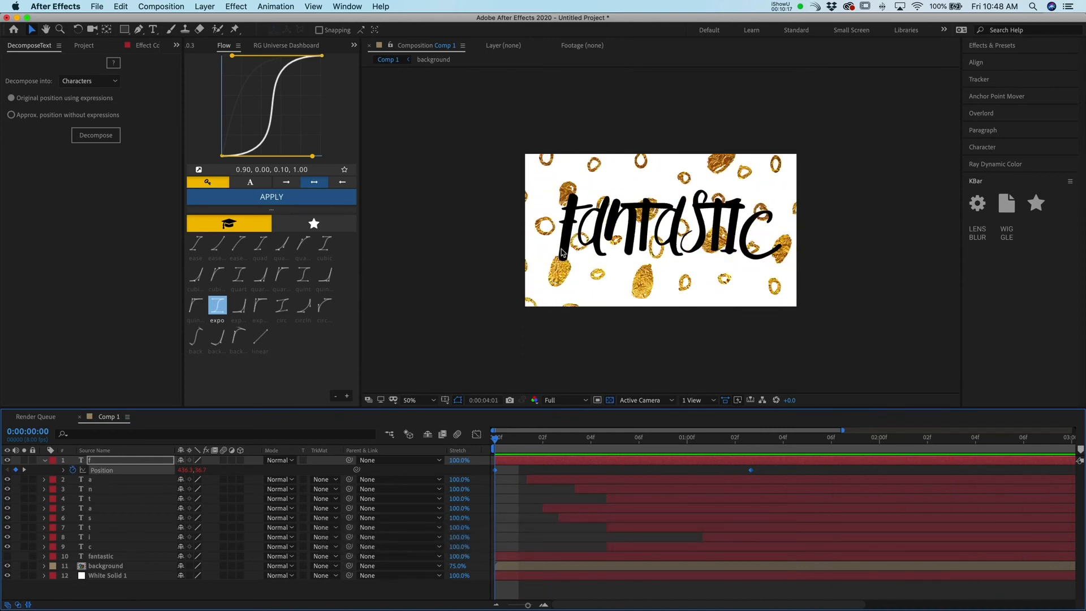
{"action": "key", "text": "space"}
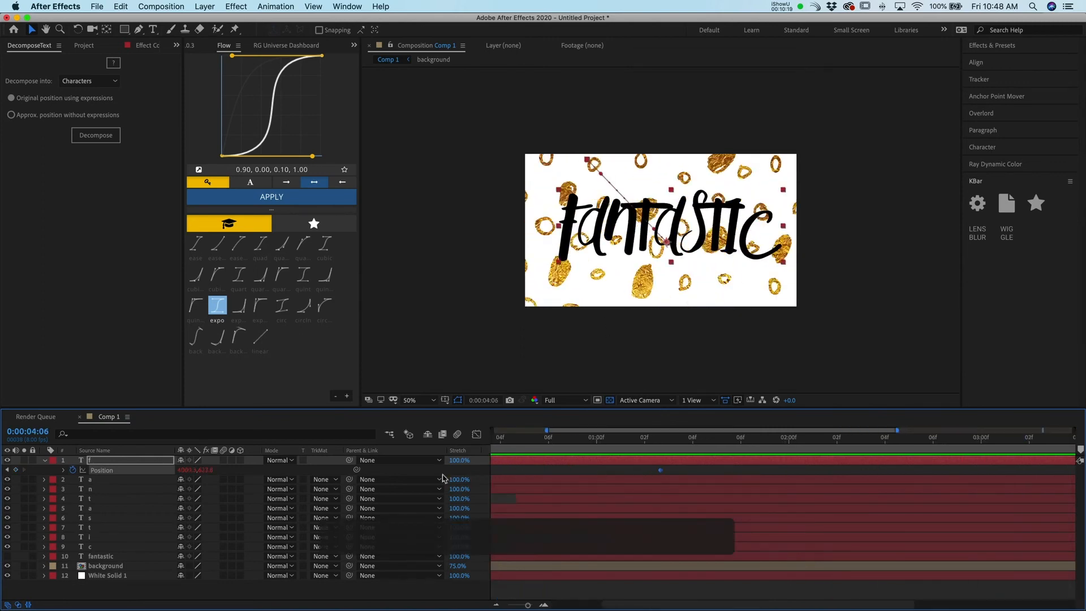
- Set the frequency in the f layer's Position wiggle expression to 10 and preview the animation
{"action": "left_click", "coordinate": [63, 470]}
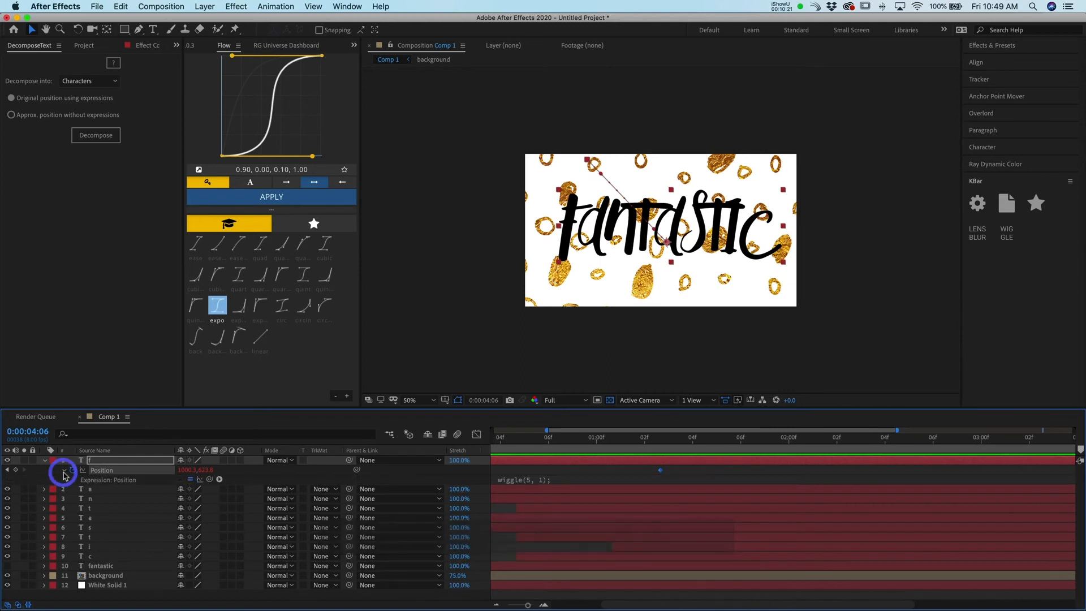
{"action": "left_click", "coordinate": [129, 482]}
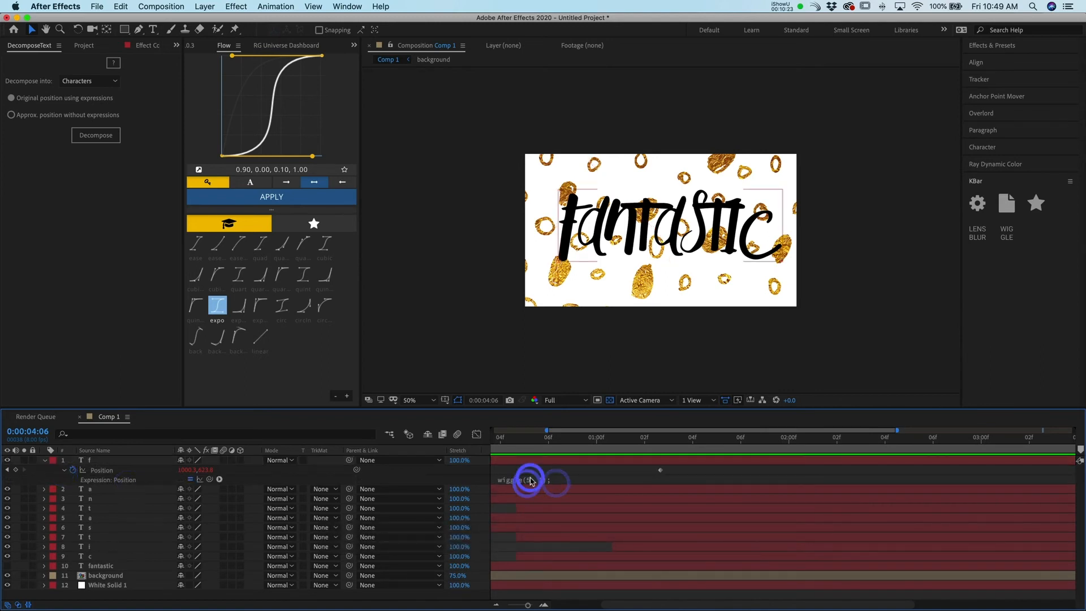
{"action": "left_click", "coordinate": [530, 481]}
{"action": "left_click", "coordinate": [558, 478]}
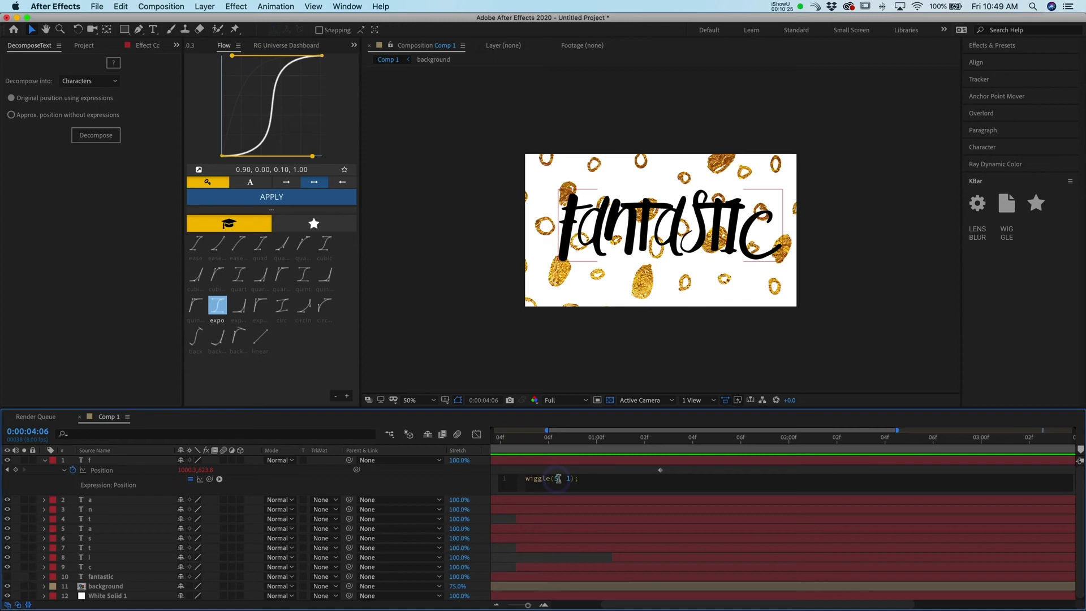
{"action": "key", "text": "BackSpace"}
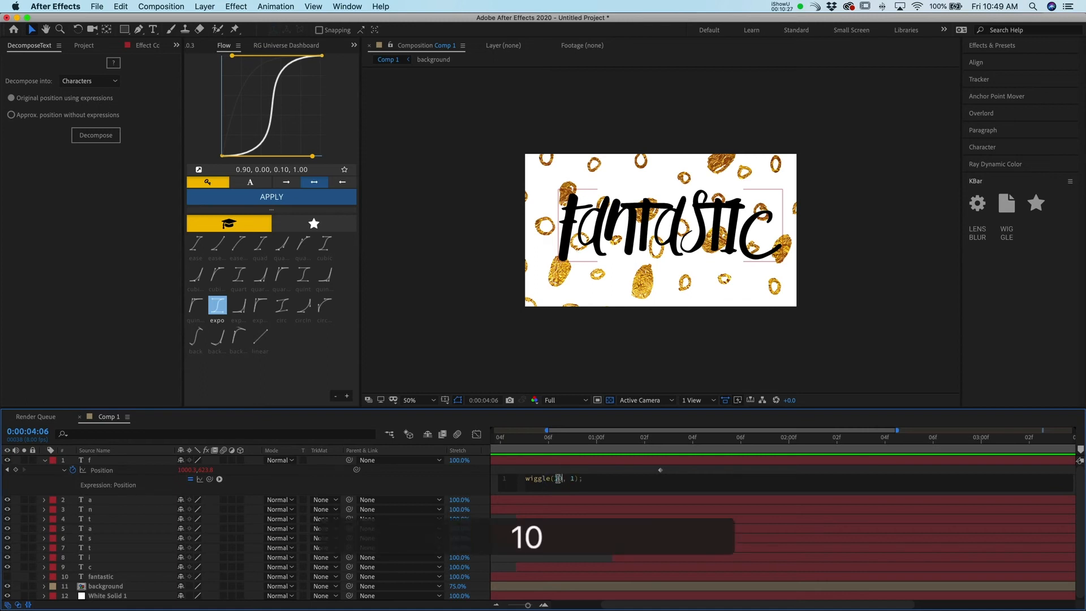
{"action": "type", "text": "10"}
{"action": "key", "text": "Return"}
{"action": "left_click", "coordinate": [444, 450]}
{"action": "key", "text": "space"}
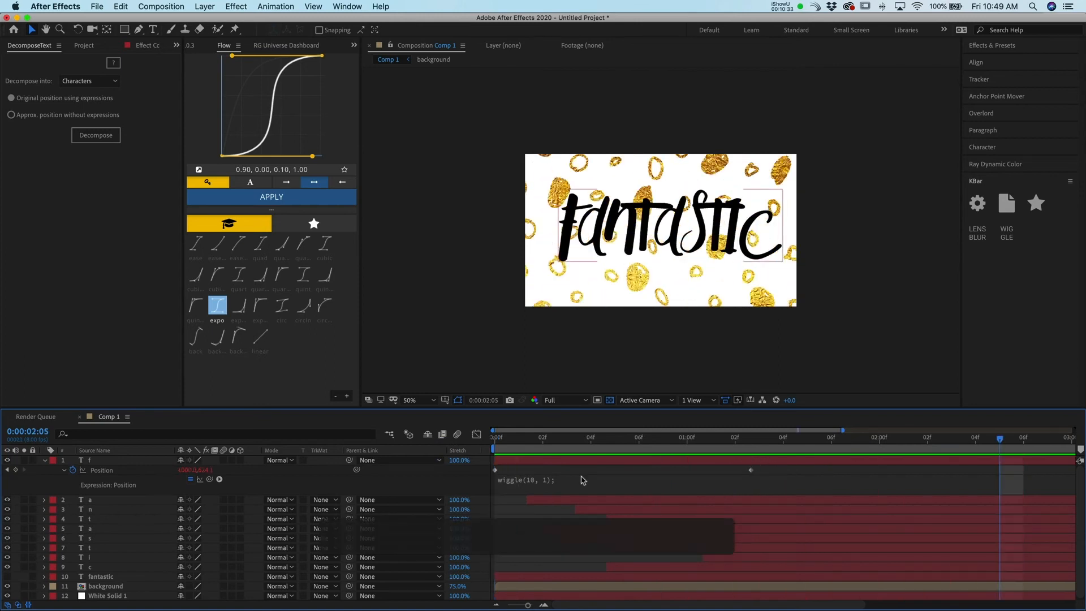
- Set the amplitude in the f layer's Position wiggle expression to 10 and preview the animation from the start
{"action": "left_click", "coordinate": [528, 478]}
{"action": "left_click", "coordinate": [572, 479]}
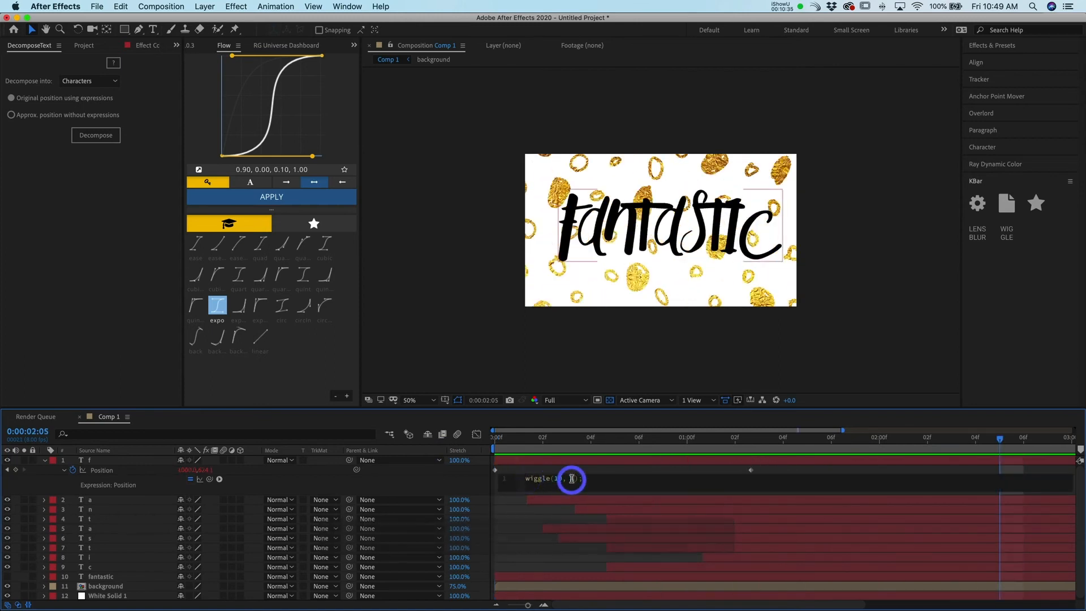
{"action": "type", "text": "10"}
{"action": "key", "text": "Return"}
{"action": "left_click_drag", "start_coordinate": [604, 441], "coordinate": [425, 463]}
{"action": "key", "text": "space"}
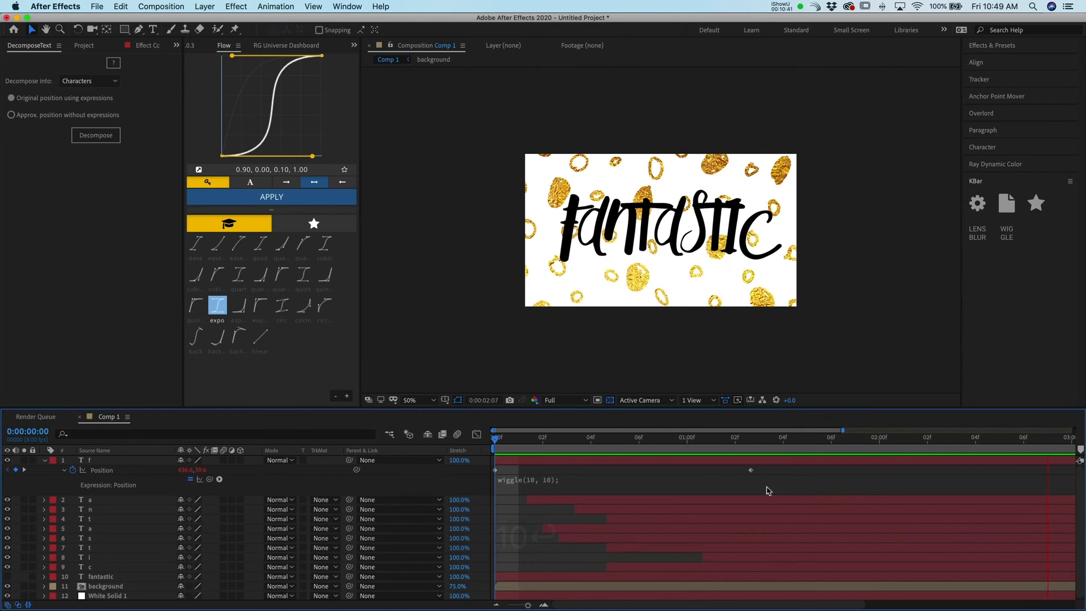
- Edit the f layer's Position expression to wiggle(5, 20) and preview the animation from the start
{"action": "left_click", "coordinate": [533, 480]}
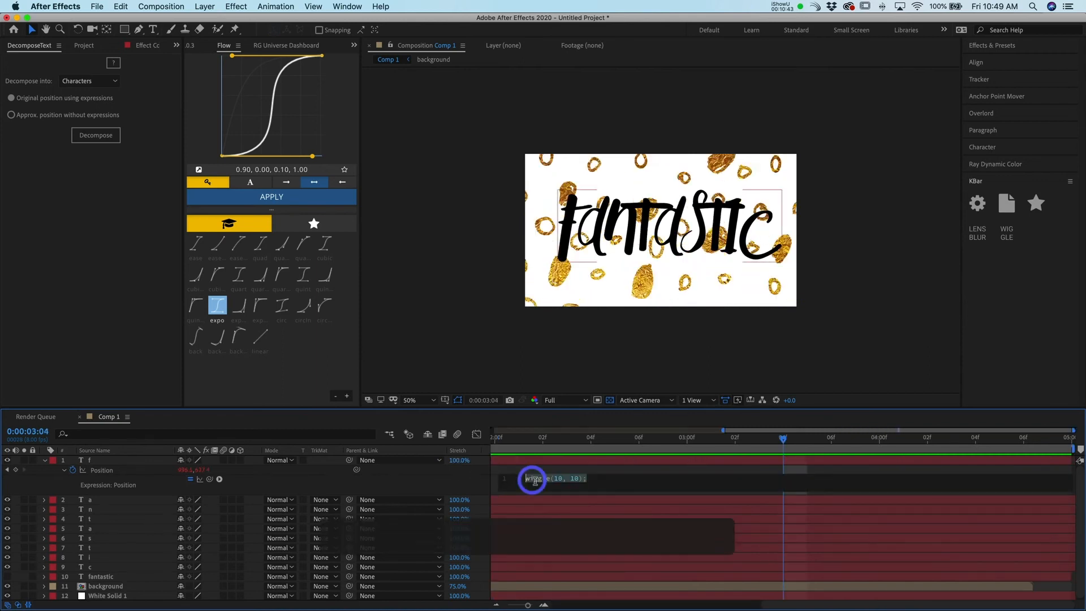
{"action": "key", "text": "BackSpace"}
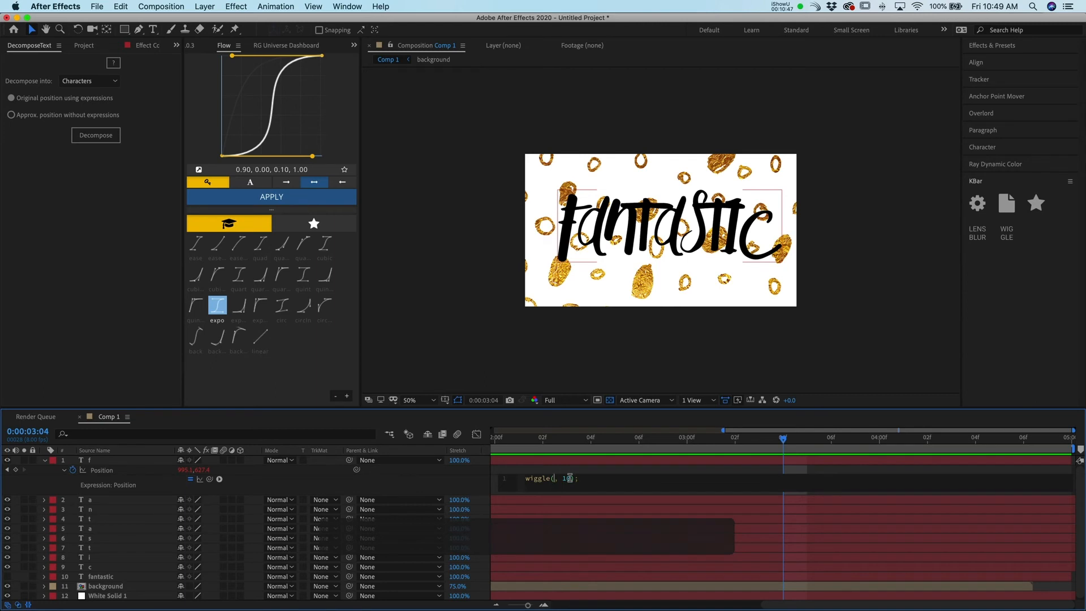
{"action": "key", "text": "Right"}
{"action": "key", "text": "Right"}
{"action": "key", "text": "Right"}
{"action": "key", "text": "Right"}
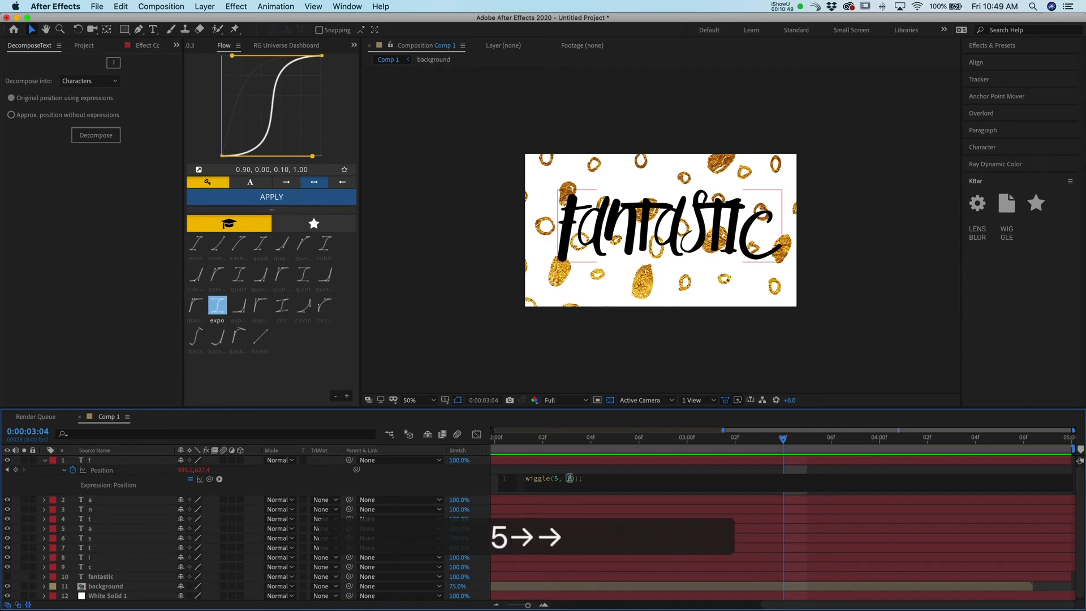
{"action": "key", "text": "BackSpace"}
{"action": "key", "text": "BackSpace"}
{"action": "type", "text": "20"}
{"action": "key", "text": "Return"}
{"action": "left_click_drag", "start_coordinate": [547, 442], "coordinate": [372, 461]}
{"action": "key", "text": "space"}
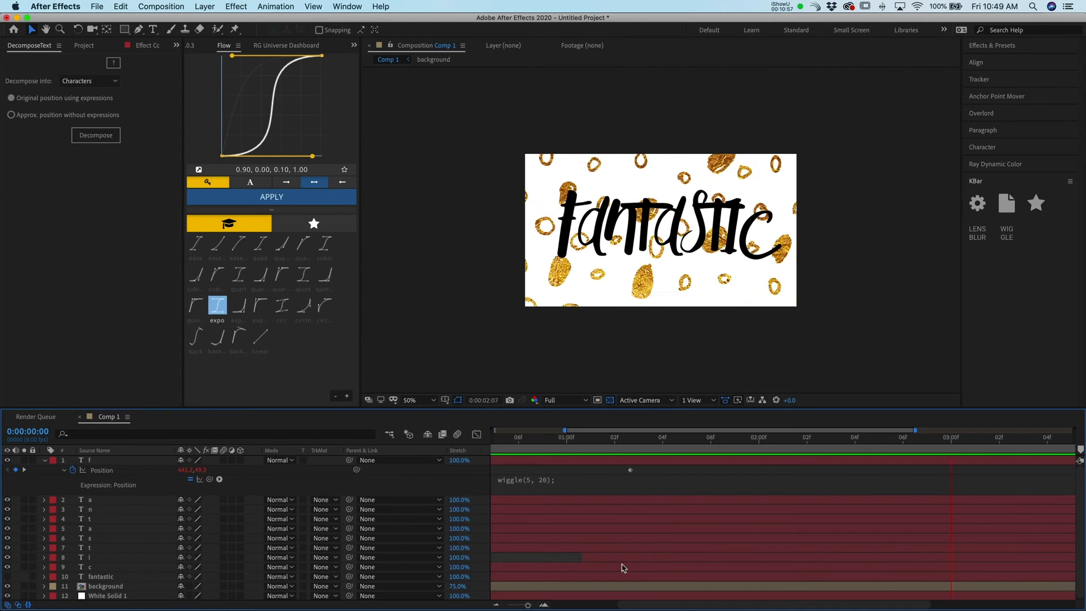
- Reduce the amplitude in the f layer's wiggle expression to 12 and preview the animation from the start
{"action": "left_click", "coordinate": [544, 479]}
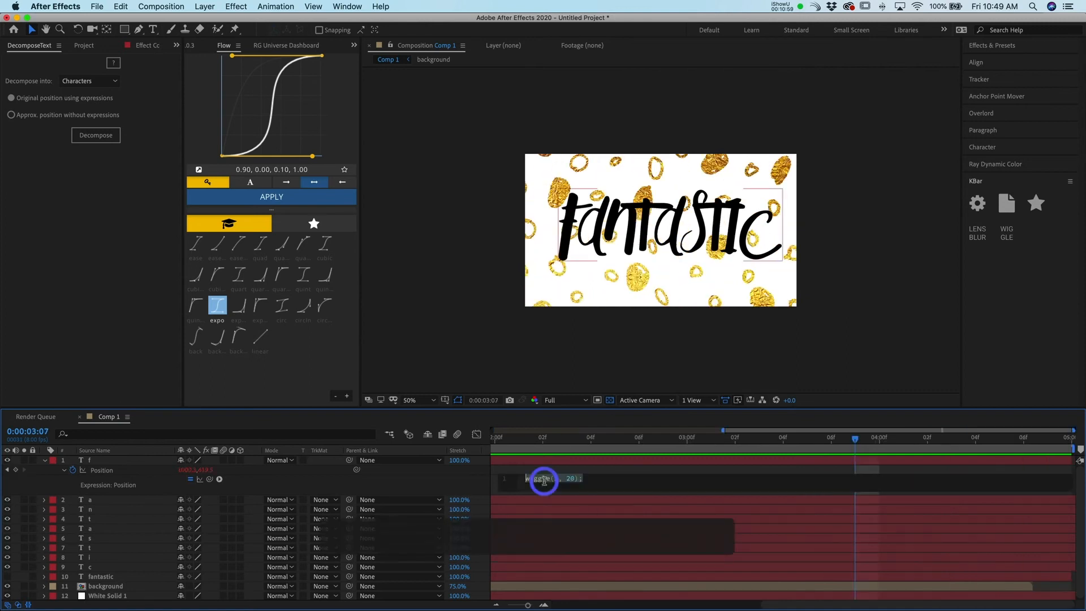
{"action": "left_click", "coordinate": [575, 479]}
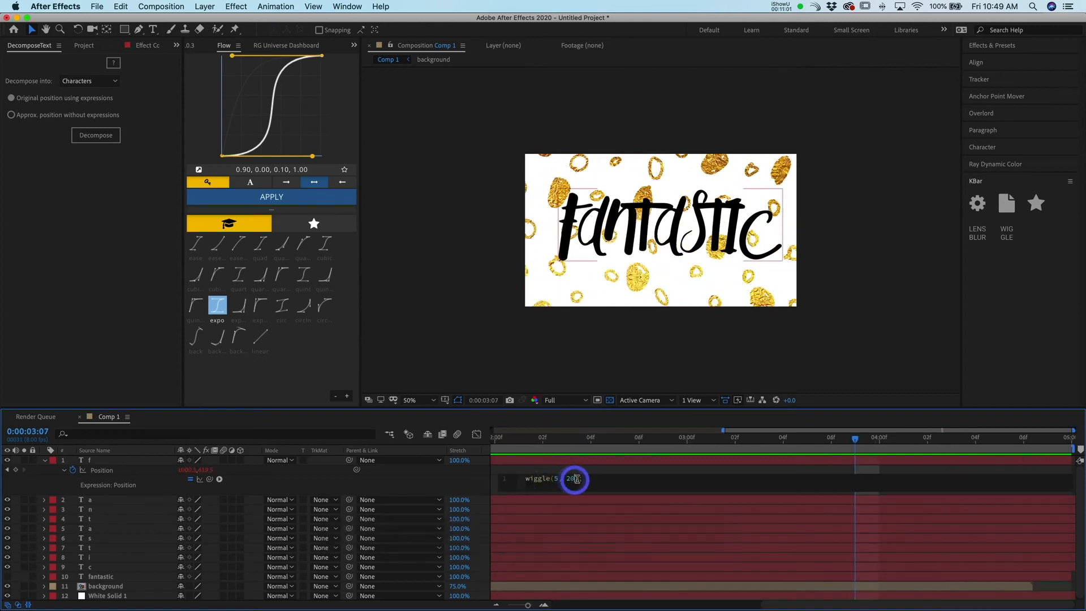
{"action": "key", "text": "BackSpace"}
{"action": "key", "text": "BackSpace"}
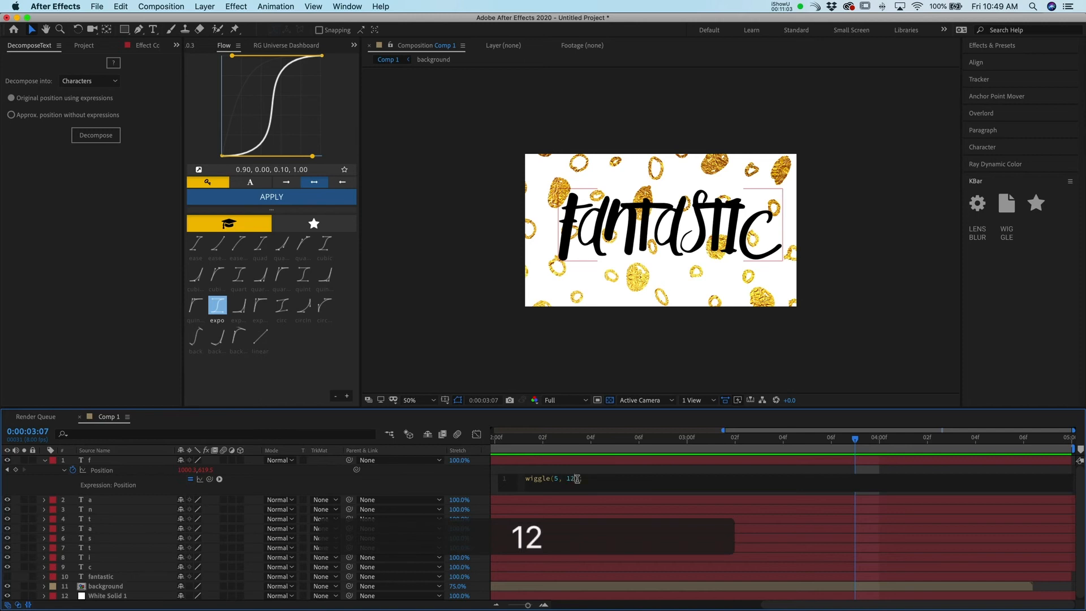
{"action": "type", "text": "12"}
{"action": "key", "text": "Return"}
{"action": "left_click_drag", "start_coordinate": [590, 439], "coordinate": [282, 466]}
{"action": "key", "text": "space"}
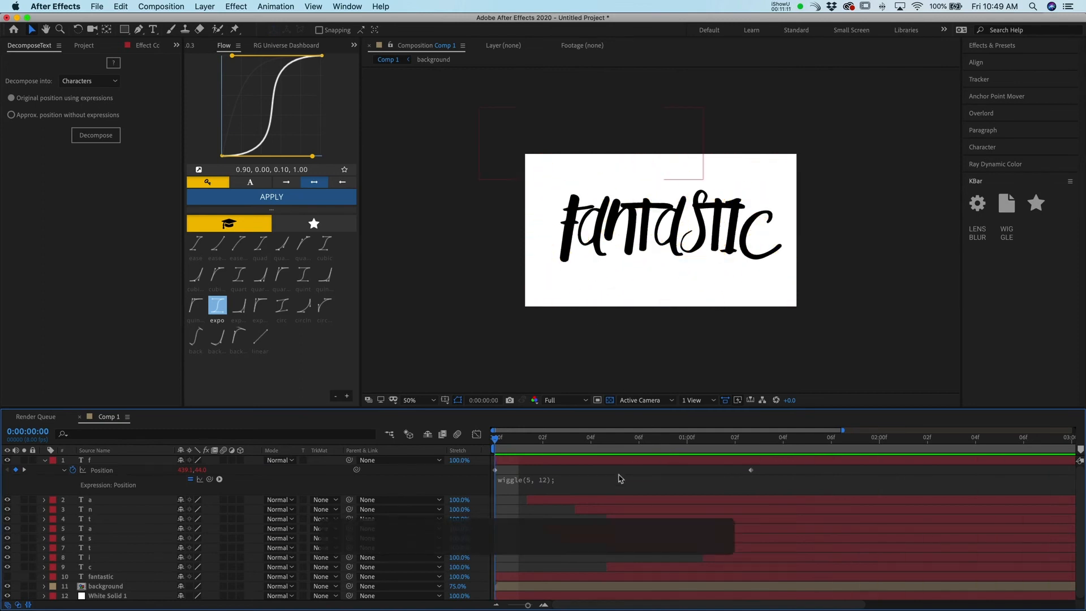
- Copy the wiggle(5, 12) expression from the f layer and apply it to the Position of all the other letter layers
{"action": "left_click", "coordinate": [544, 478]}
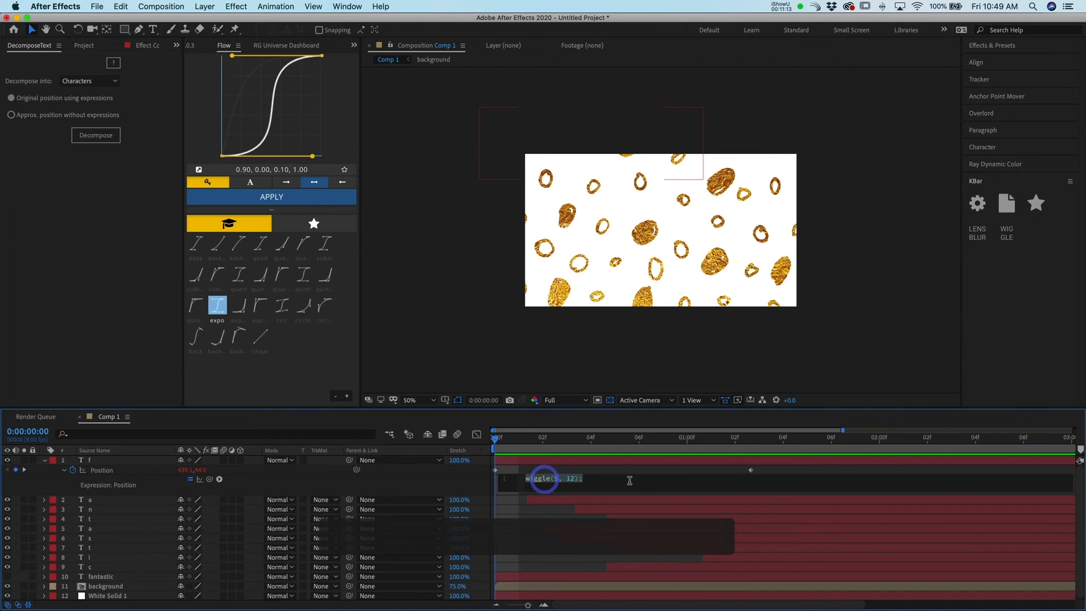
{"action": "key", "text": "super+c"}
{"action": "key", "text": "super+c"}
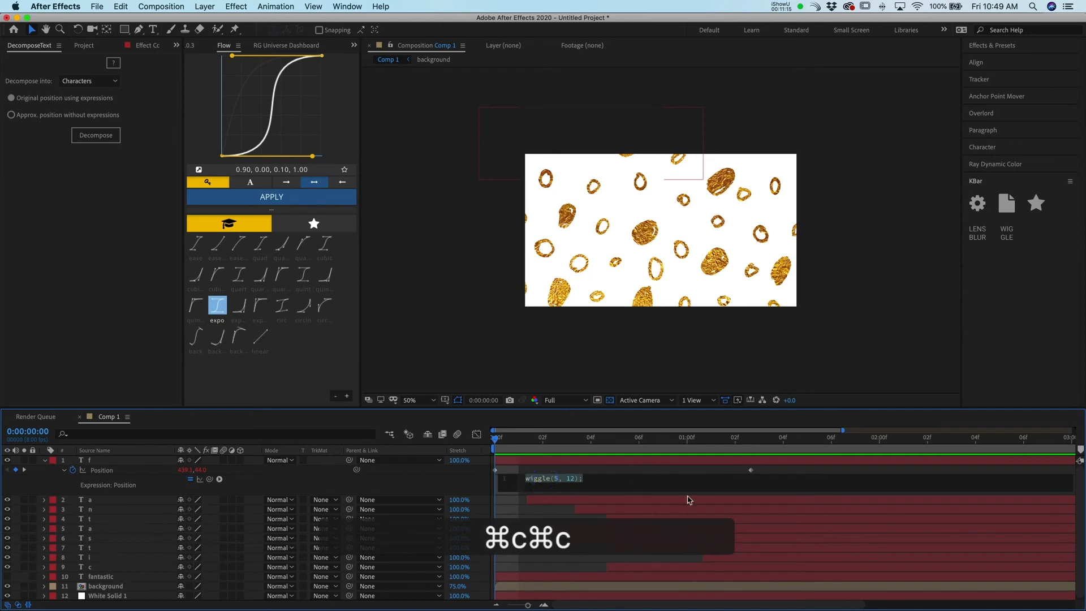
{"action": "left_click", "coordinate": [136, 503]}
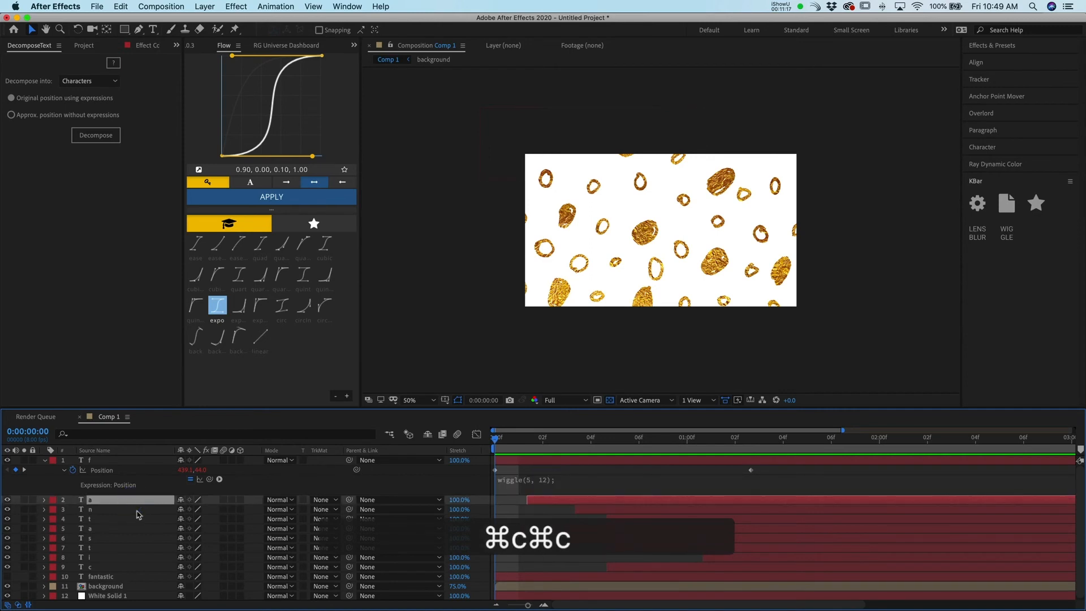
{"action": "key", "text": "p"}
{"action": "left_click", "coordinate": [72, 510], "text": "alt"}
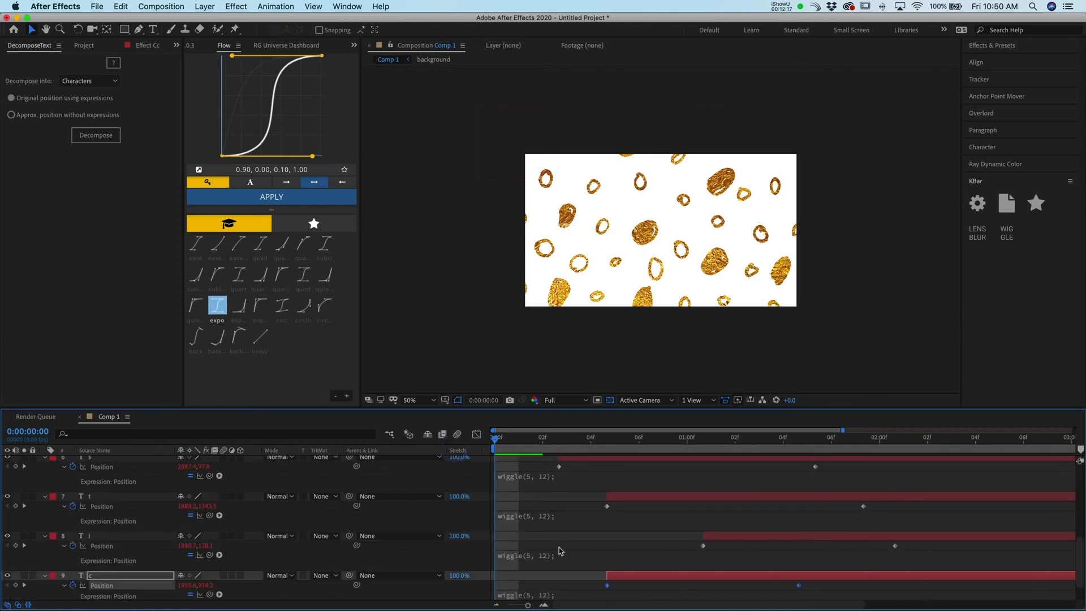
{"action": "scroll", "coordinate": [560, 550], "scroll_direction": "down", "scroll_amount": 2}
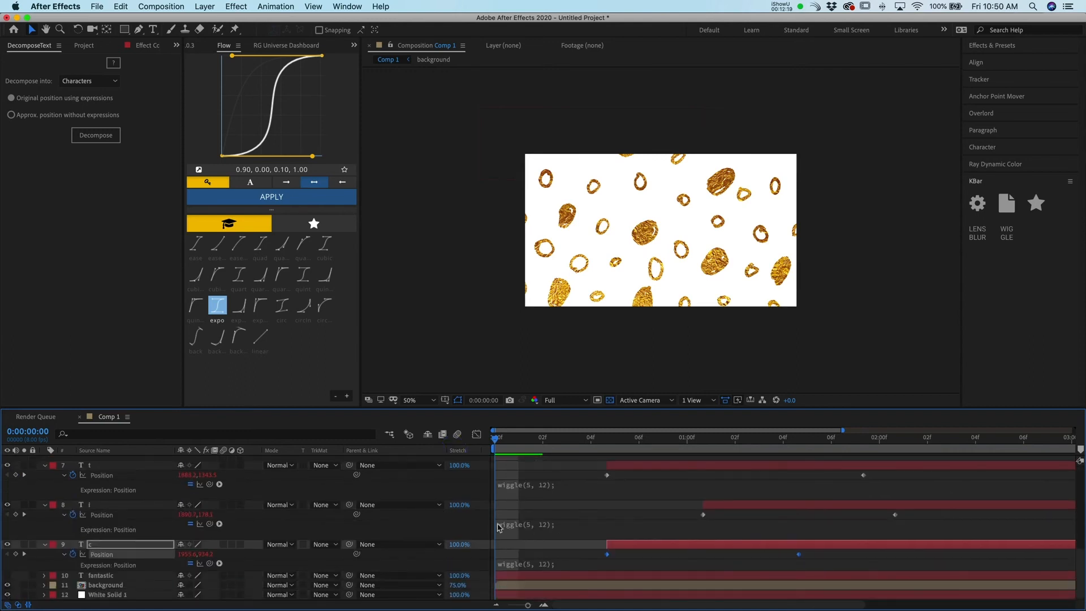
{"action": "scroll", "coordinate": [565, 487], "scroll_direction": "up", "scroll_amount": 15}
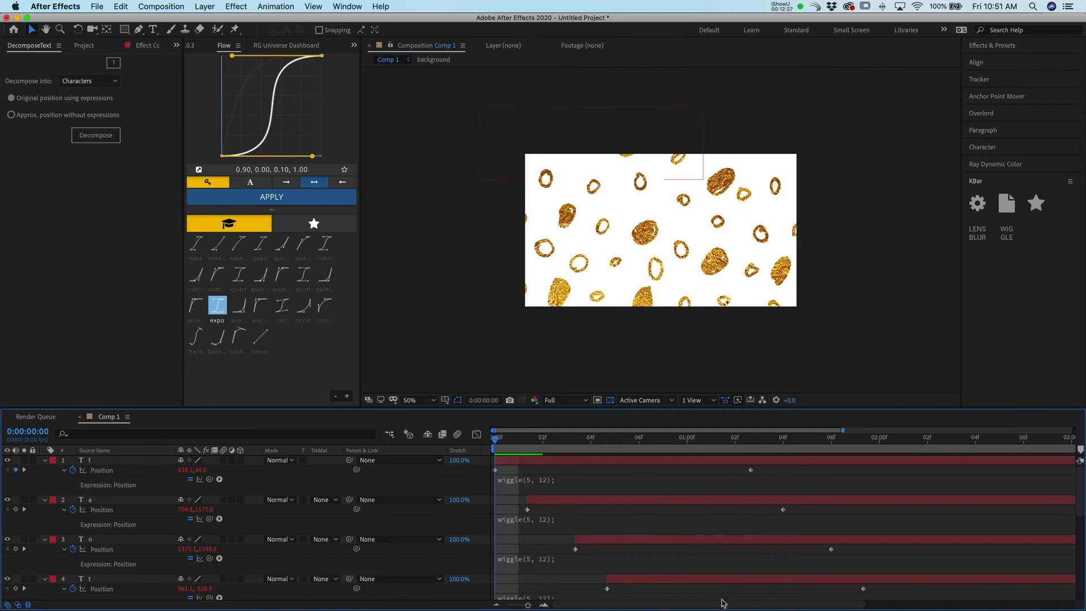
- Collapse the properties of all layers and preview the wiggling letters from the start
{"action": "key", "text": "super+a"}
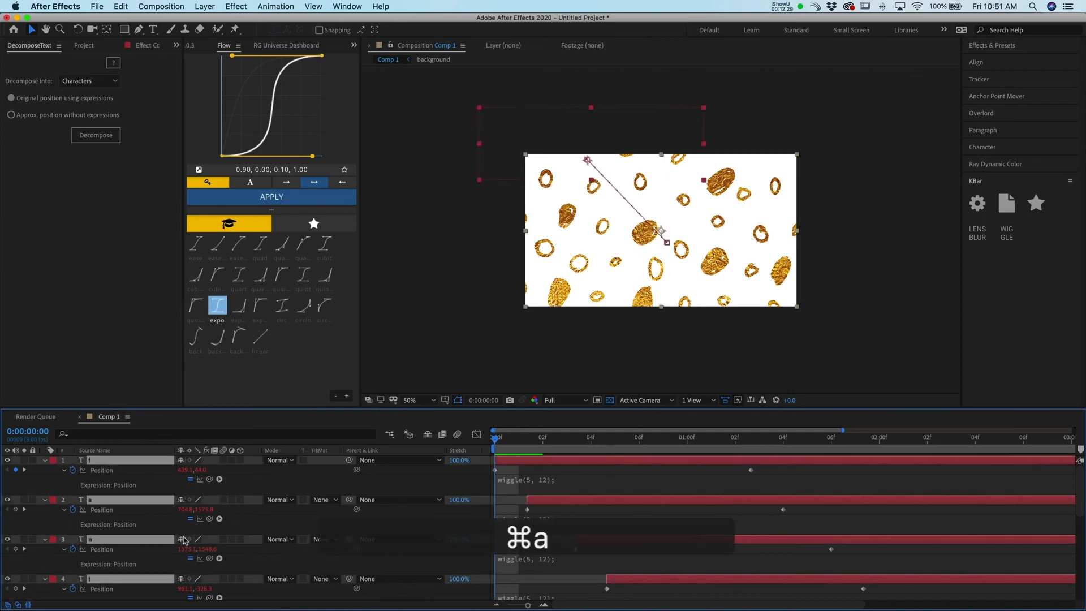
{"action": "left_click", "coordinate": [47, 465]}
{"action": "left_click", "coordinate": [651, 589]}
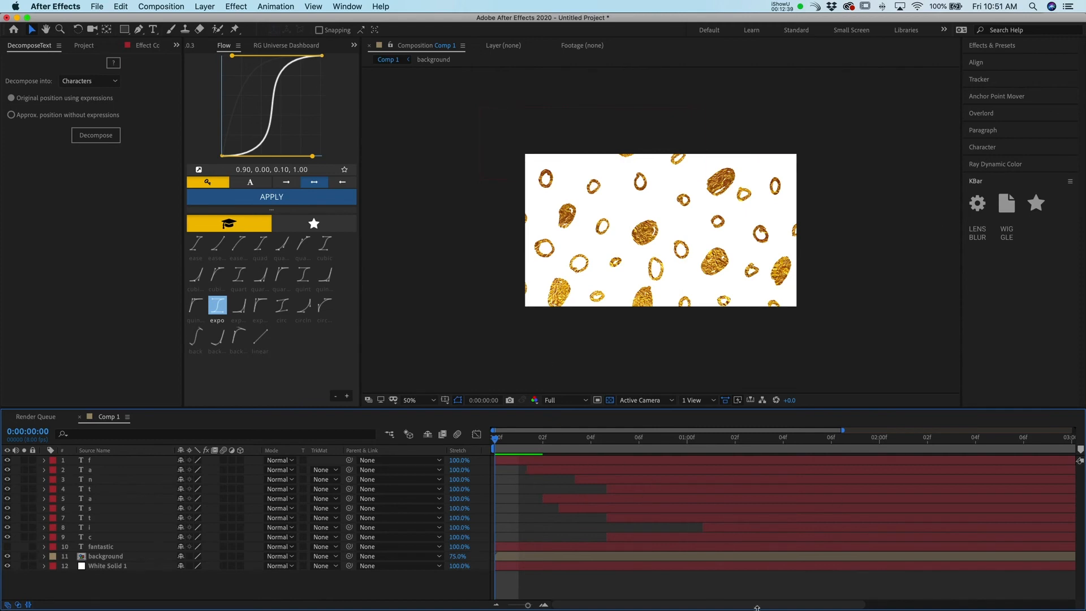
{"action": "key", "text": "space"}
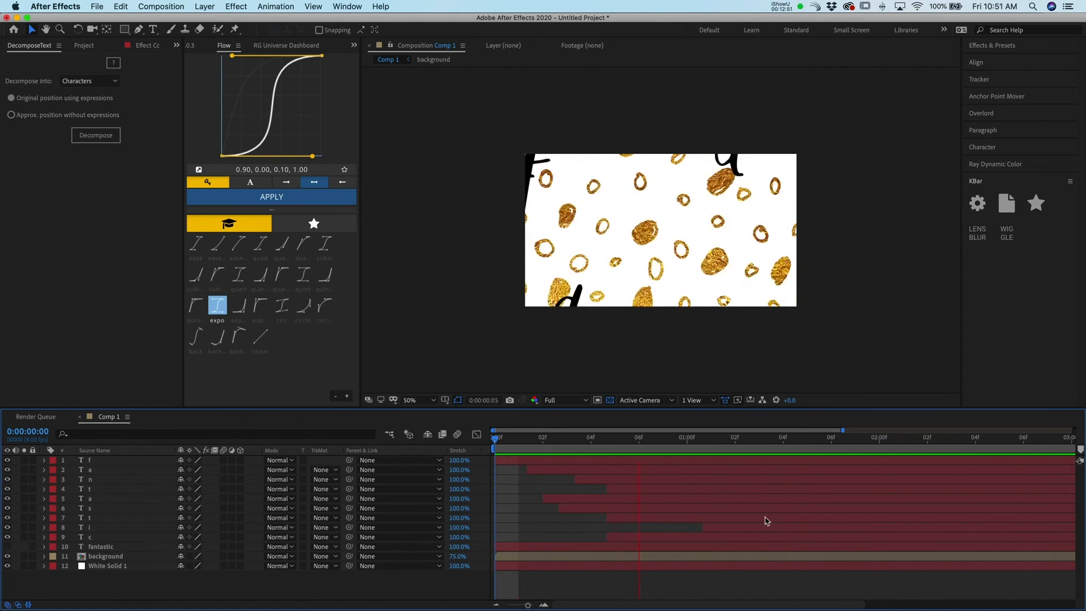
- Bend the f layer's motion path with extra Position keyframes at frames 4 and 6, placing the frame 6 one at about 902, 423
{"action": "left_click", "coordinate": [498, 435]}
{"action": "left_click_drag", "start_coordinate": [497, 435], "coordinate": [628, 446]}
{"action": "left_click", "coordinate": [629, 458]}
{"action": "key", "text": "p"}
{"action": "left_click", "coordinate": [639, 444]}
{"action": "left_click_drag", "start_coordinate": [550, 208], "coordinate": [534, 213]}
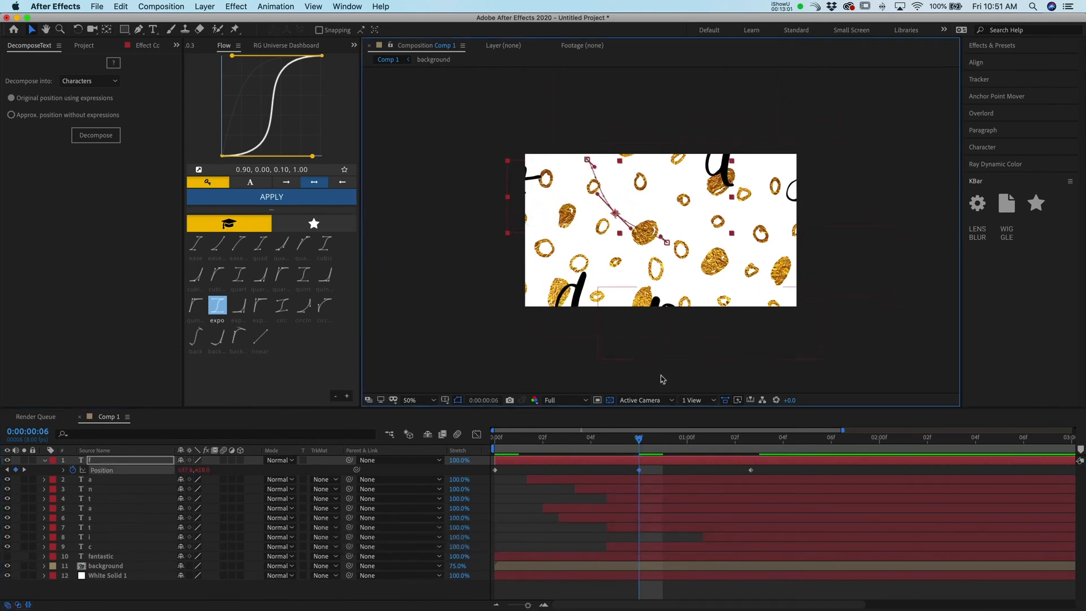
{"action": "left_click_drag", "start_coordinate": [637, 473], "coordinate": [588, 470]}
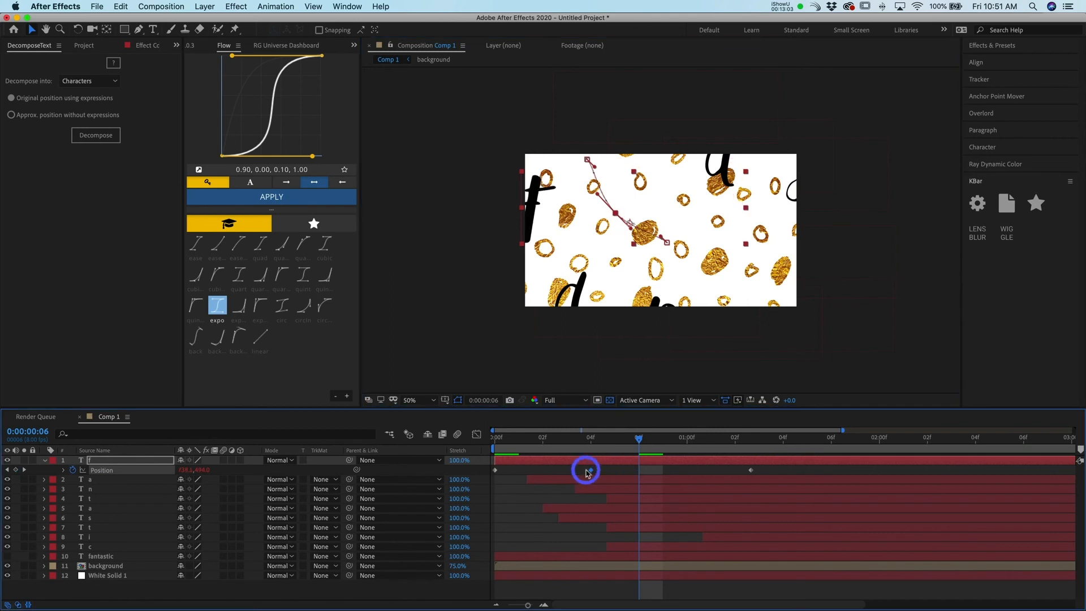
{"action": "left_click_drag", "start_coordinate": [547, 210], "coordinate": [563, 204]}
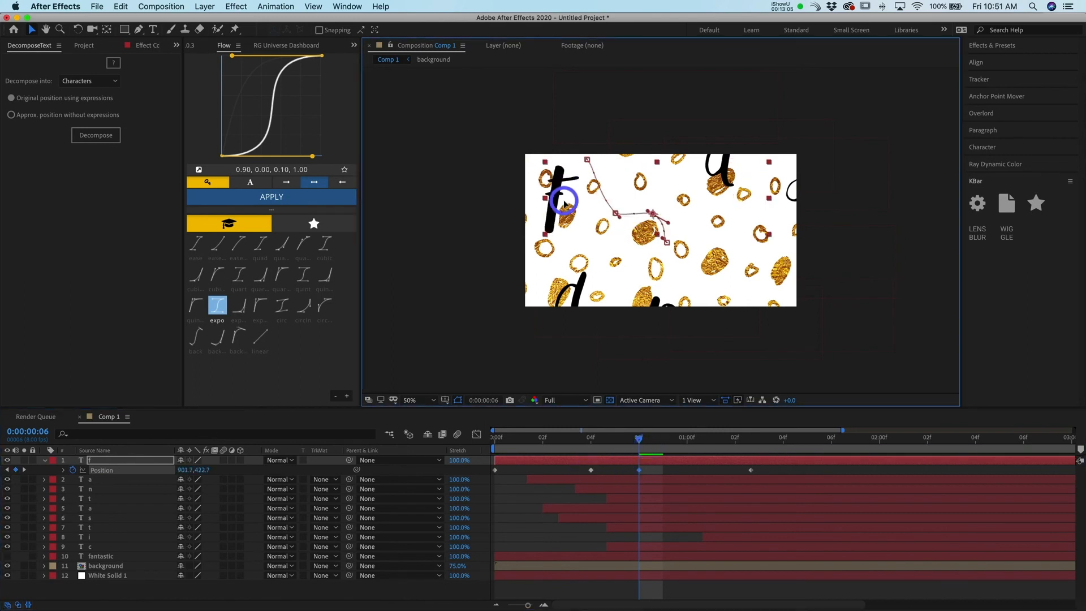
- Preview the f layer's curved entrance from the start of the composition several times
{"action": "left_click_drag", "start_coordinate": [639, 439], "coordinate": [431, 441]}
{"action": "key", "text": "space"}
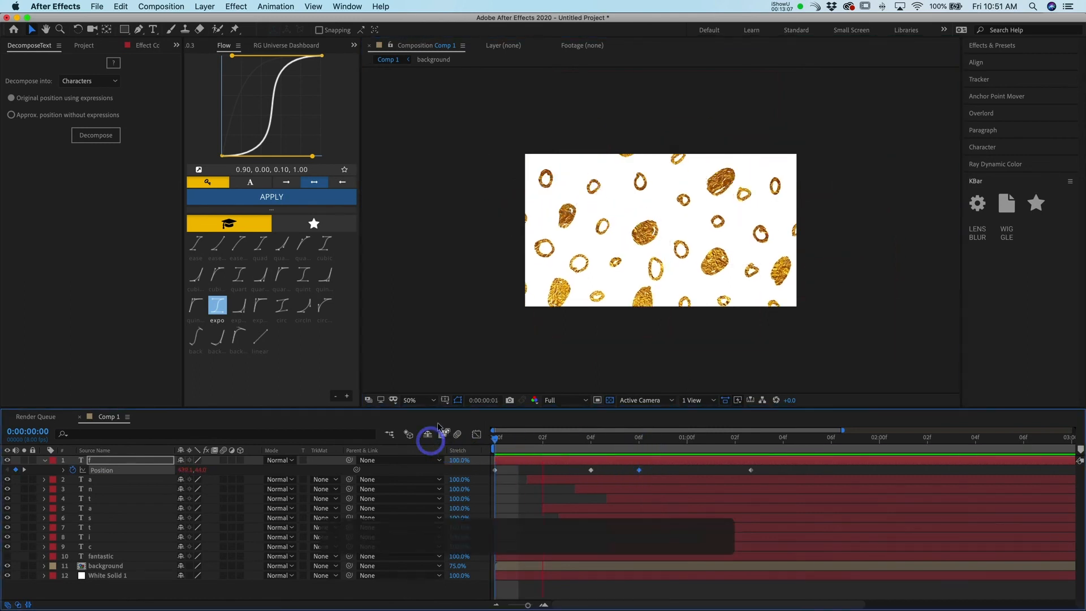
{"action": "left_click", "coordinate": [557, 451]}
{"action": "left_click_drag", "start_coordinate": [556, 450], "coordinate": [502, 443]}
{"action": "key", "text": "space"}
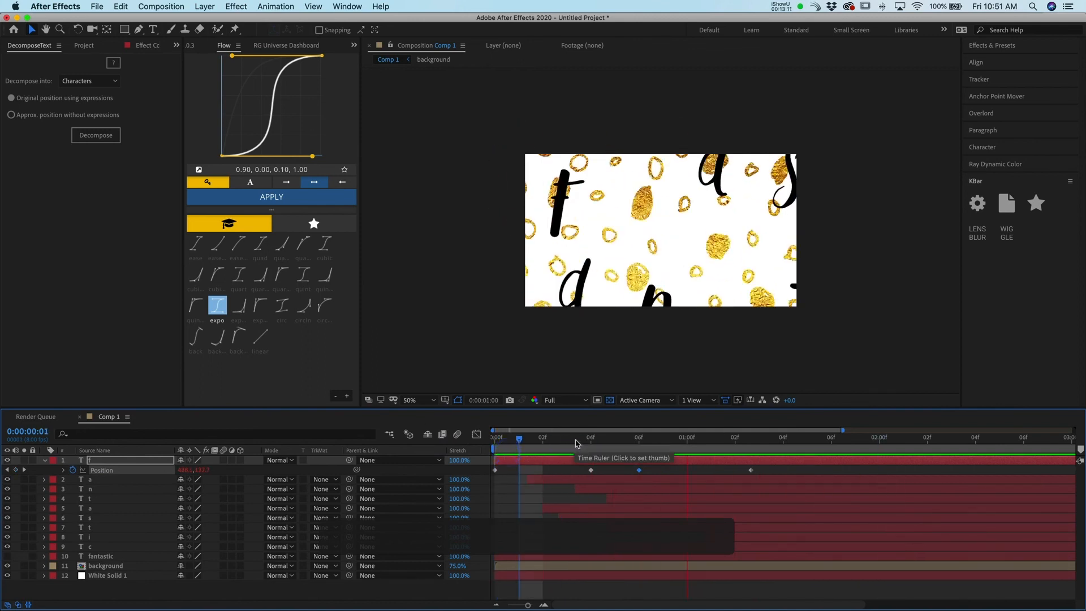
{"action": "left_click", "coordinate": [632, 483]}
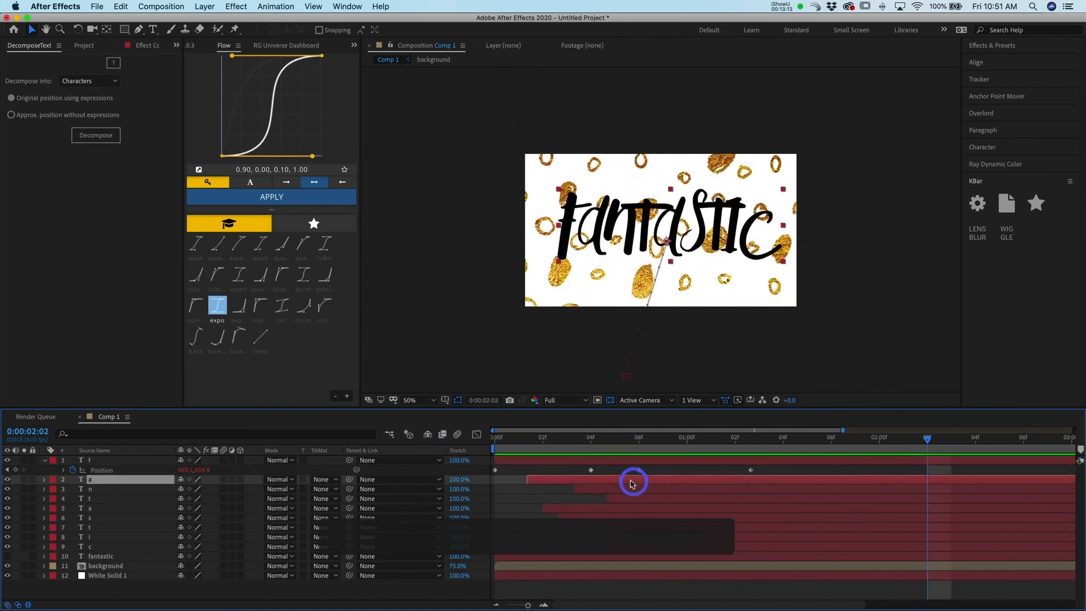
{"action": "left_click", "coordinate": [503, 440]}
{"action": "key", "text": "space"}
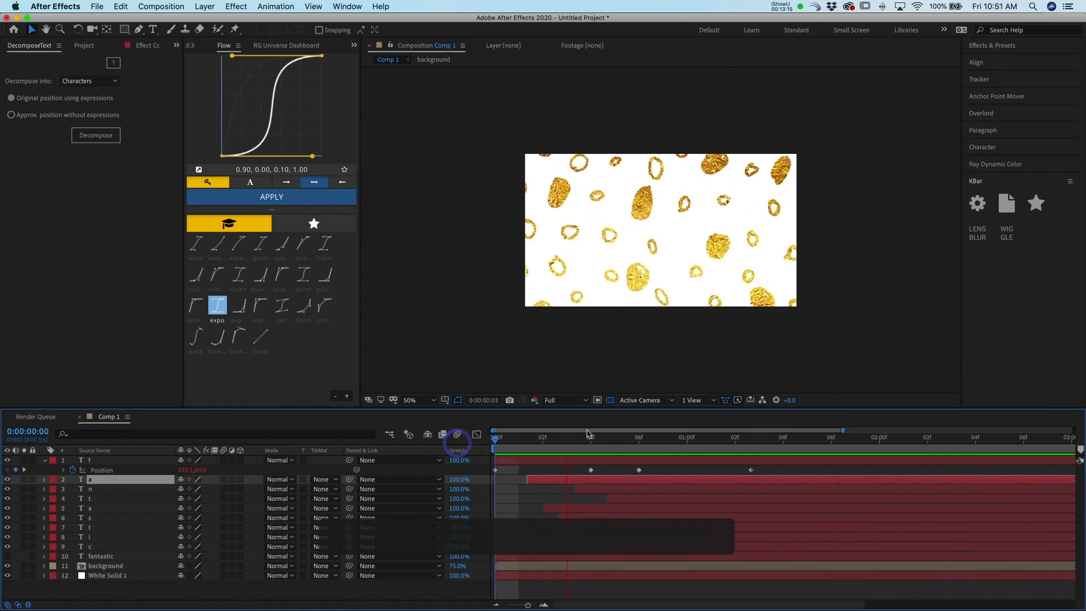
- Bend the first a layer's motion path by moving it right at frame 6 and left at 1:00, adding a Position keyframe at each
{"action": "left_click", "coordinate": [656, 484]}
{"action": "key", "text": "p"}
{"action": "left_click", "coordinate": [598, 441]}
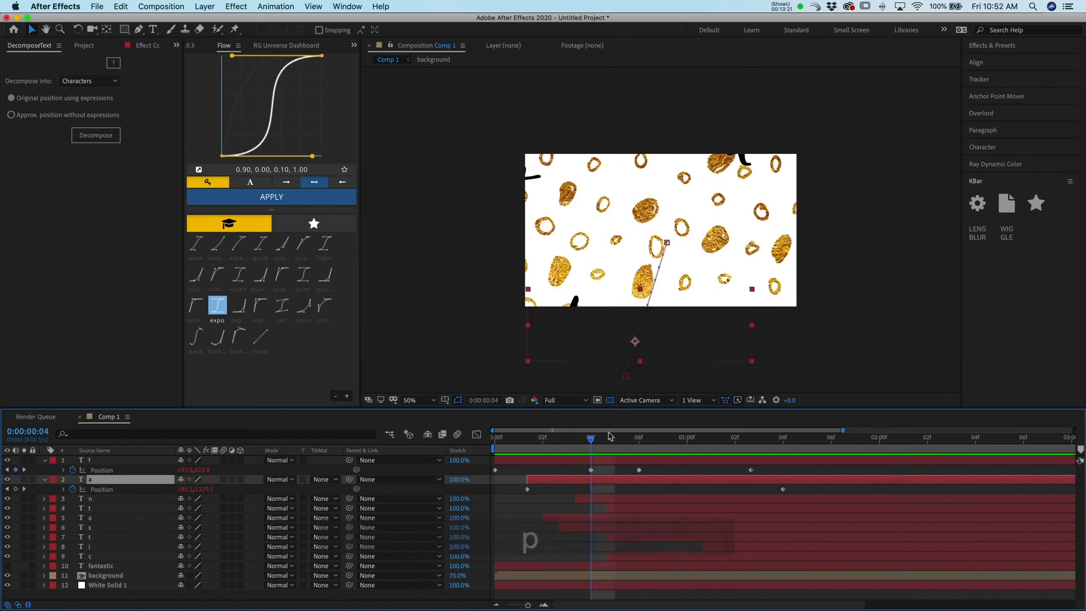
{"action": "left_click", "coordinate": [649, 442]}
{"action": "left_click_drag", "start_coordinate": [653, 301], "coordinate": [683, 304]}
{"action": "left_click", "coordinate": [693, 443]}
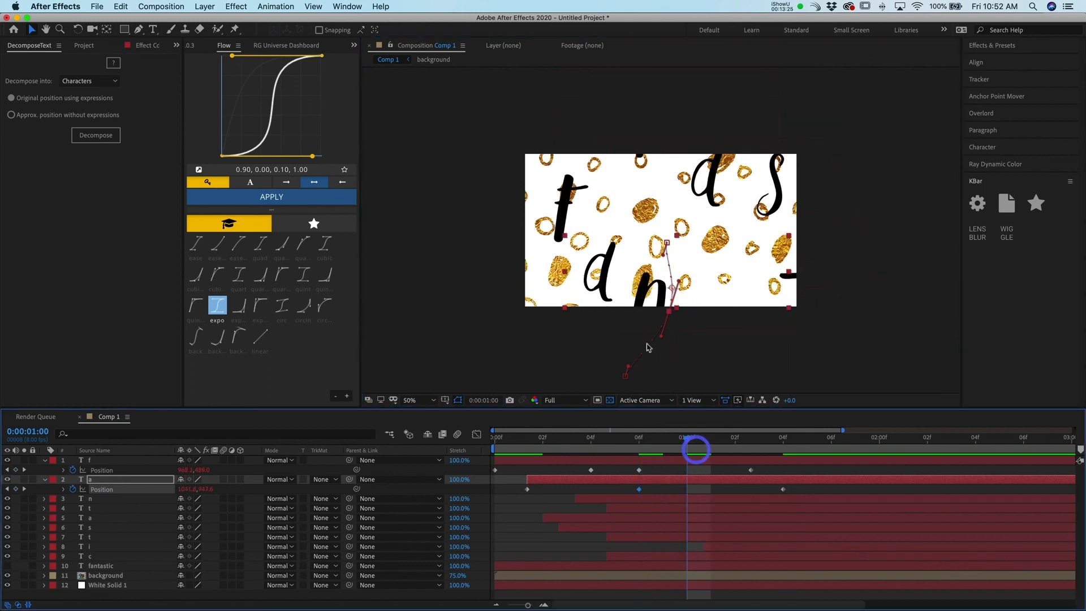
{"action": "left_click_drag", "start_coordinate": [598, 283], "coordinate": [559, 274]}
- Curve the n layer's motion path by shifting the letter slightly right at 1:00, adding a Position keyframe there
{"action": "left_click", "coordinate": [698, 501]}
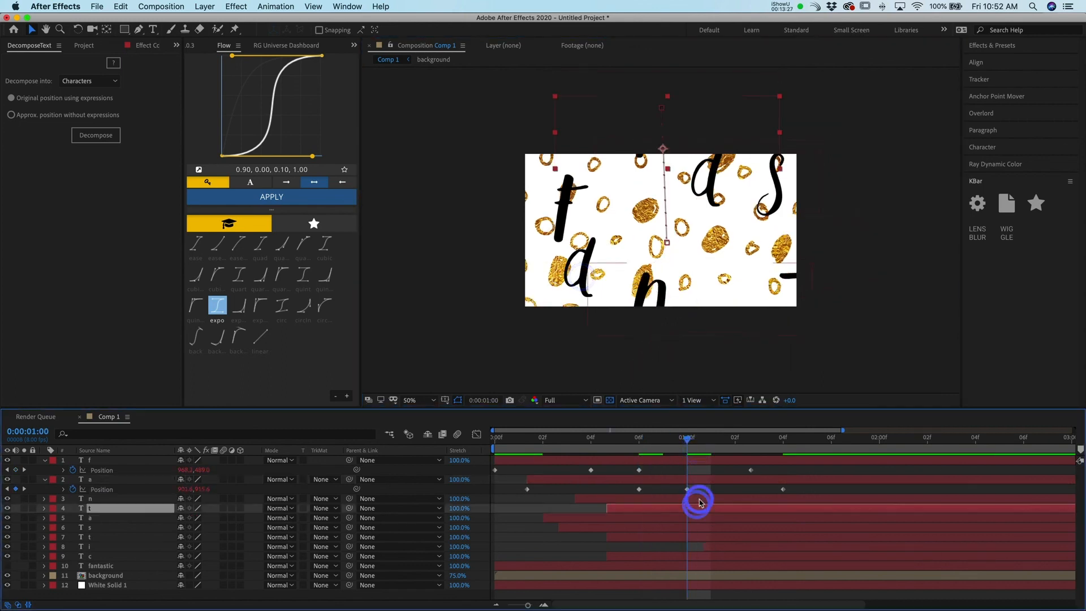
{"action": "key", "text": "p"}
{"action": "left_click_drag", "start_coordinate": [649, 297], "coordinate": [670, 298]}
{"action": "left_click", "coordinate": [697, 448]}
- Curve the first t layer's motion path by shifting the letter left at 1:02, adding a Position keyframe there
{"action": "left_click", "coordinate": [739, 518]}
{"action": "key", "text": "p"}
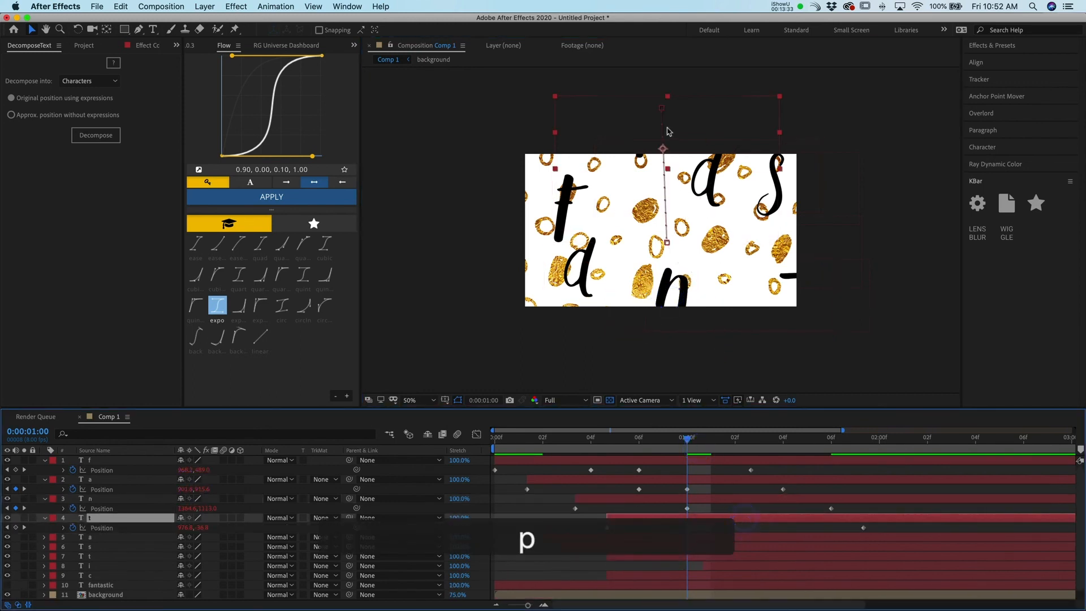
{"action": "left_click", "coordinate": [725, 446]}
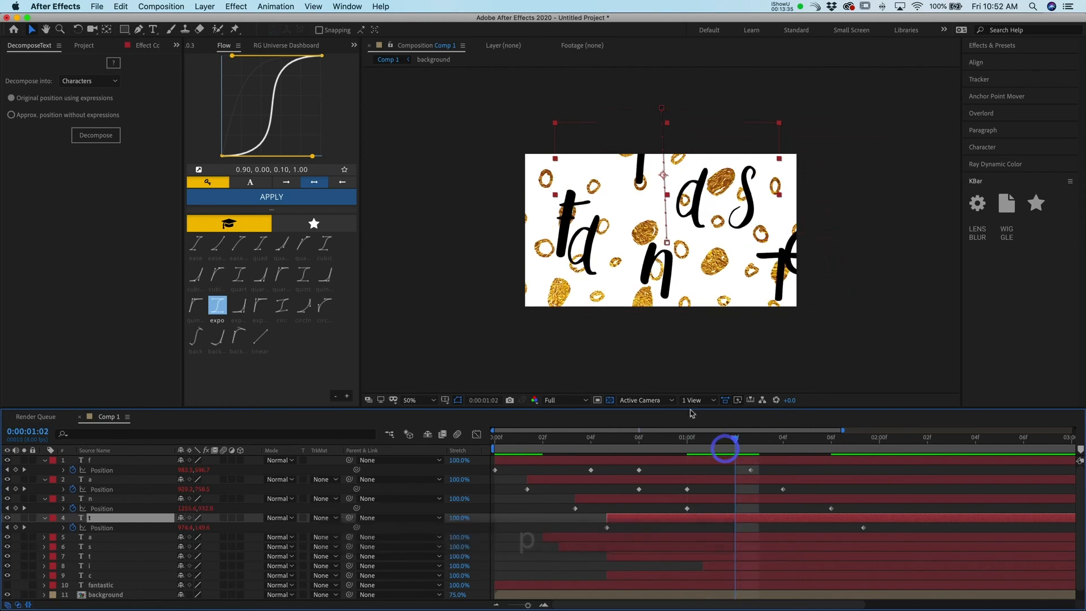
{"action": "left_click_drag", "start_coordinate": [645, 156], "coordinate": [613, 159]}
{"action": "left_click", "coordinate": [720, 441]}
- Bend the second a layer's motion path by moving it right at 1:00 and left at 1:01, adding a Position keyframe at each
{"action": "left_click", "coordinate": [758, 537]}
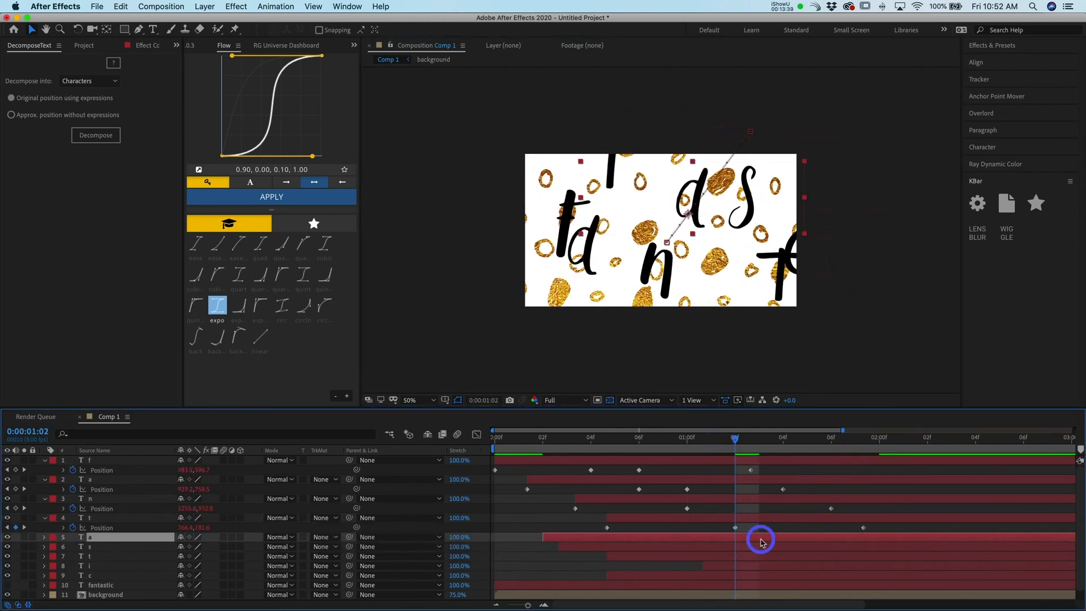
{"action": "key", "text": "p"}
{"action": "left_click_drag", "start_coordinate": [741, 440], "coordinate": [686, 439]}
{"action": "left_click_drag", "start_coordinate": [703, 188], "coordinate": [737, 186]}
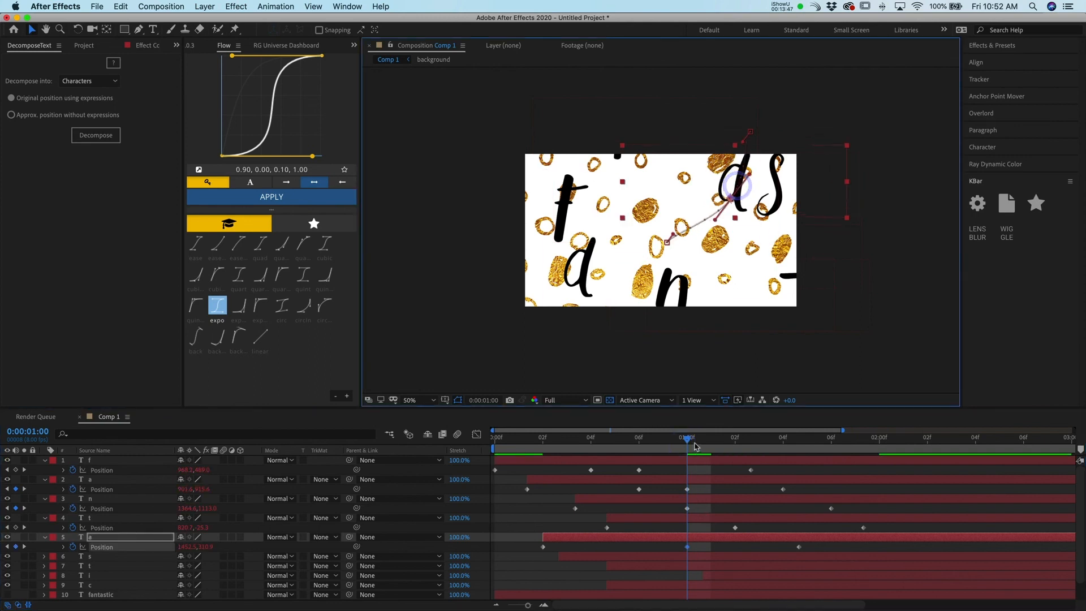
{"action": "left_click", "coordinate": [712, 442]}
{"action": "left_click_drag", "start_coordinate": [728, 189], "coordinate": [673, 188]}
- Bend the s layer's motion path by lowering the letter at 1:02 and moving it up and left at 1:03, adding Position keyframes
{"action": "left_click", "coordinate": [739, 559]}
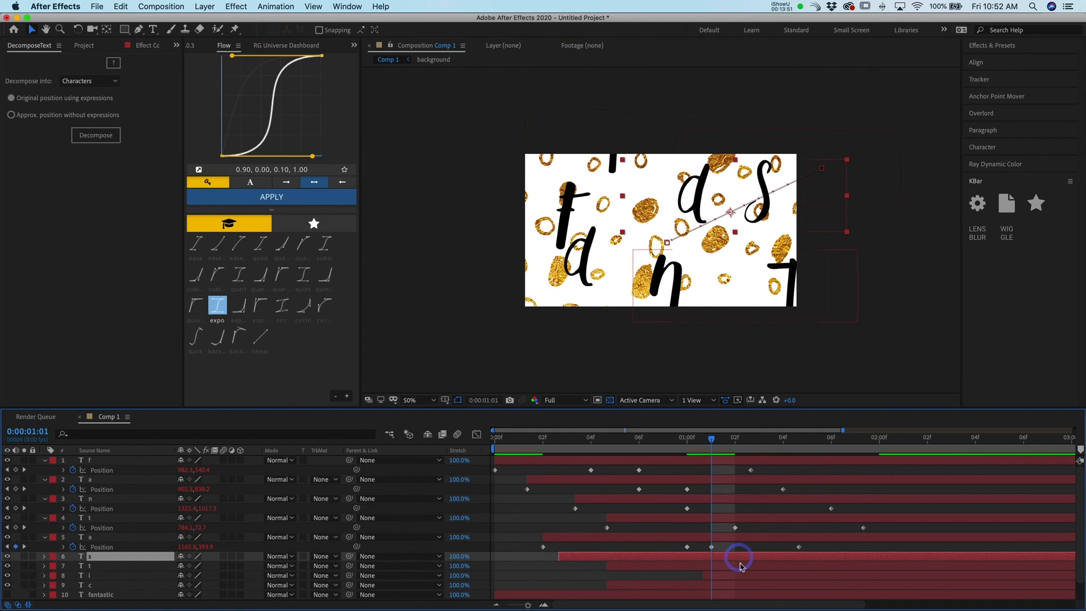
{"action": "key", "text": "p"}
{"action": "left_click", "coordinate": [732, 439]}
{"action": "left_click_drag", "start_coordinate": [738, 186], "coordinate": [760, 223]}
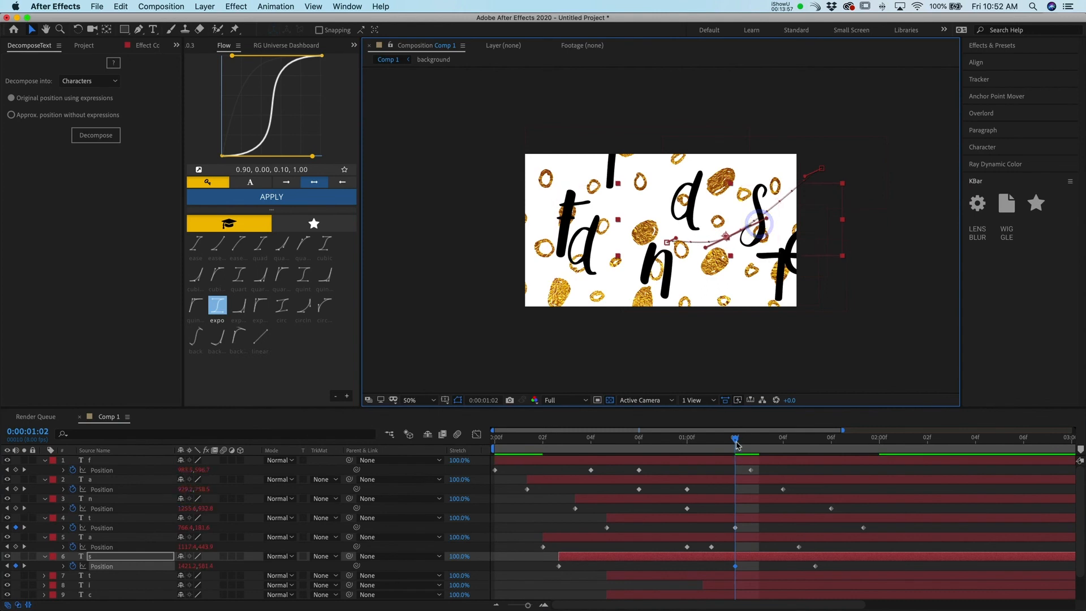
{"action": "left_click", "coordinate": [759, 438]}
{"action": "left_click_drag", "start_coordinate": [733, 220], "coordinate": [715, 220]}
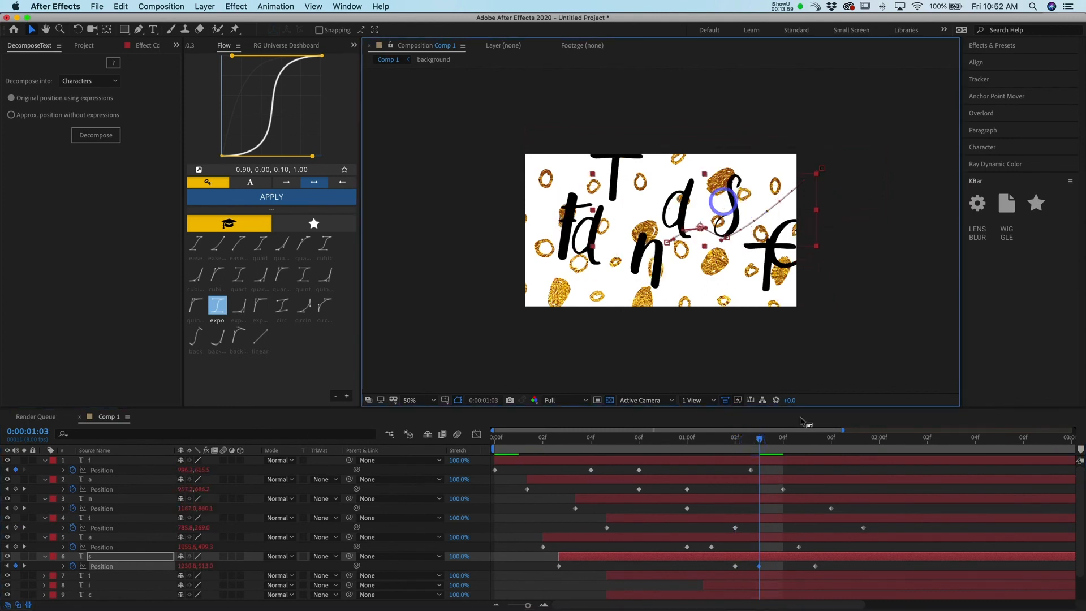
- Curve the second t layer's motion path by shifting the letter up and right at 1:03, adding a Position keyframe
{"action": "left_click", "coordinate": [765, 575]}
{"action": "key", "text": "p"}
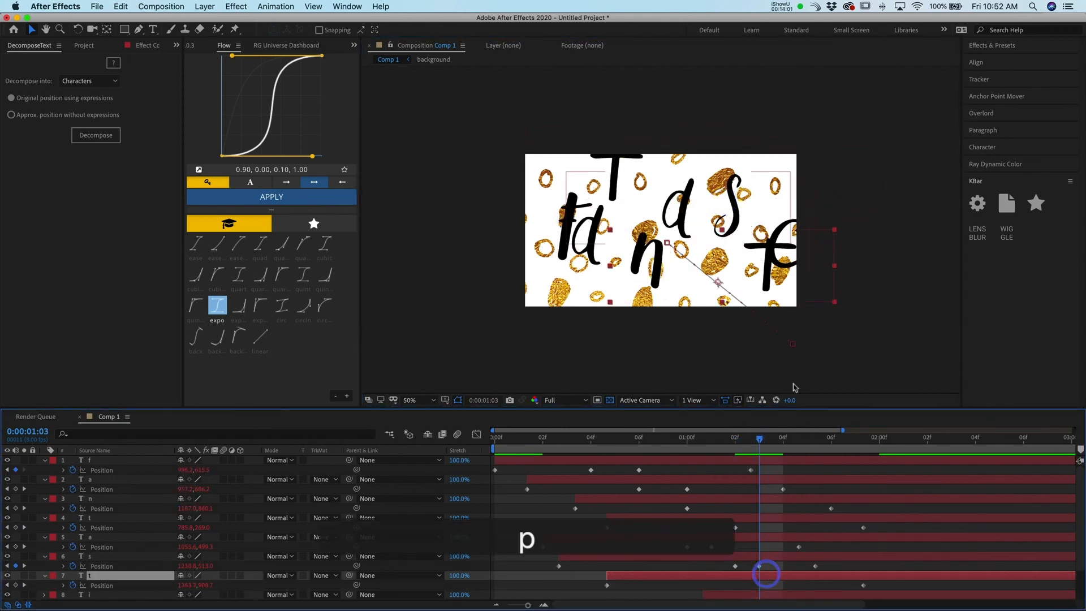
{"action": "left_click", "coordinate": [782, 246]}
{"action": "left_click_drag", "start_coordinate": [783, 246], "coordinate": [794, 238]}
{"action": "scroll", "coordinate": [786, 554], "scroll_direction": "down", "scroll_amount": 2}
- Bend the i layer's motion path with extra Position keyframes at 1:04 and 1:06, and preview the animation from the start
{"action": "left_click", "coordinate": [786, 556]}
{"action": "key", "text": "p"}
{"action": "left_click_drag", "start_coordinate": [759, 461], "coordinate": [407, 497]}
{"action": "scroll", "coordinate": [407, 497], "scroll_direction": "down", "scroll_amount": 1}
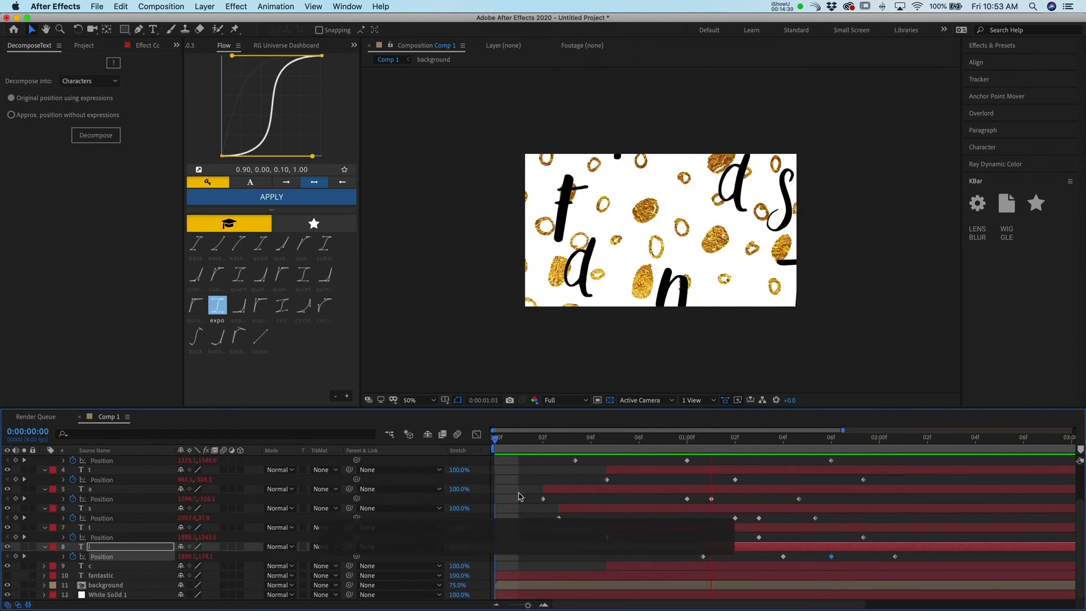